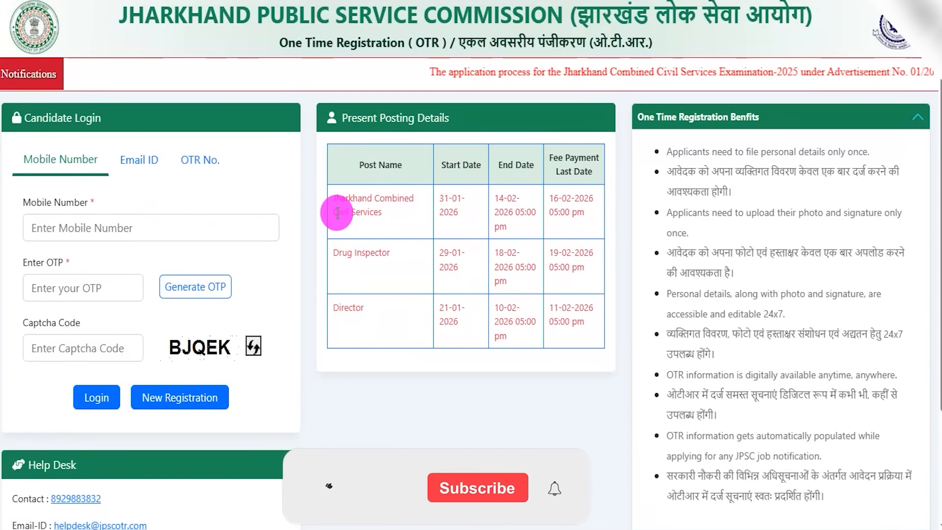
Examine the Jharkhand Combined Civil Services fee payment deadline and the Latest Recruitments/Openings list on the JPSC home page.
left_click_drag(549, 198, 566, 198)
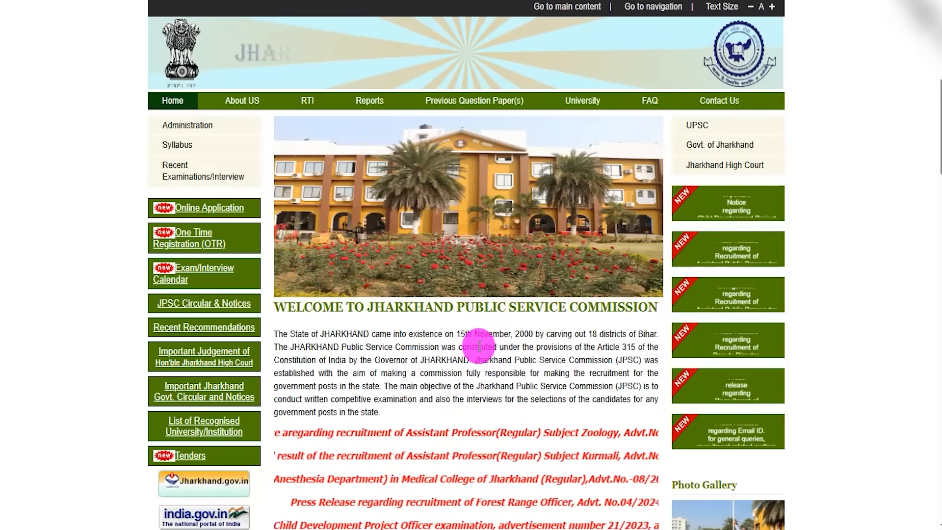
scroll(479, 344, "down", 3)
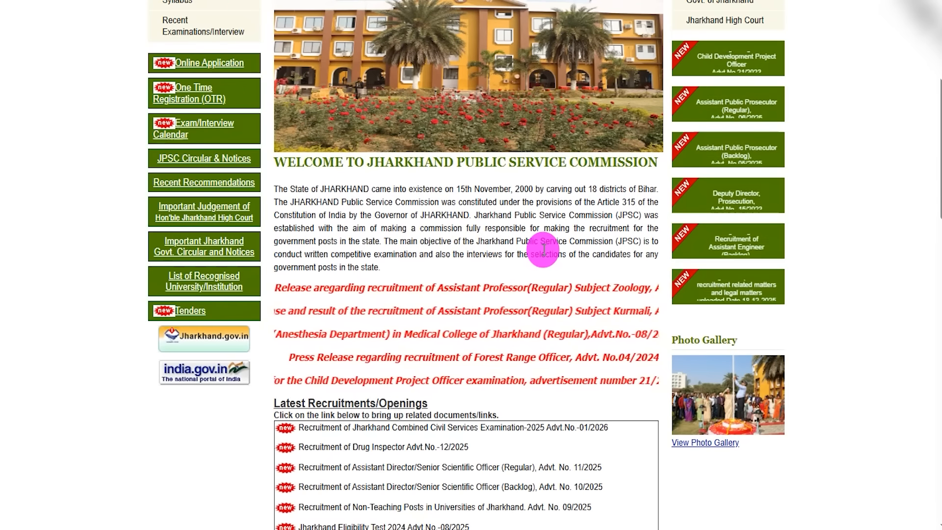
scroll(543, 248, "down", 3)
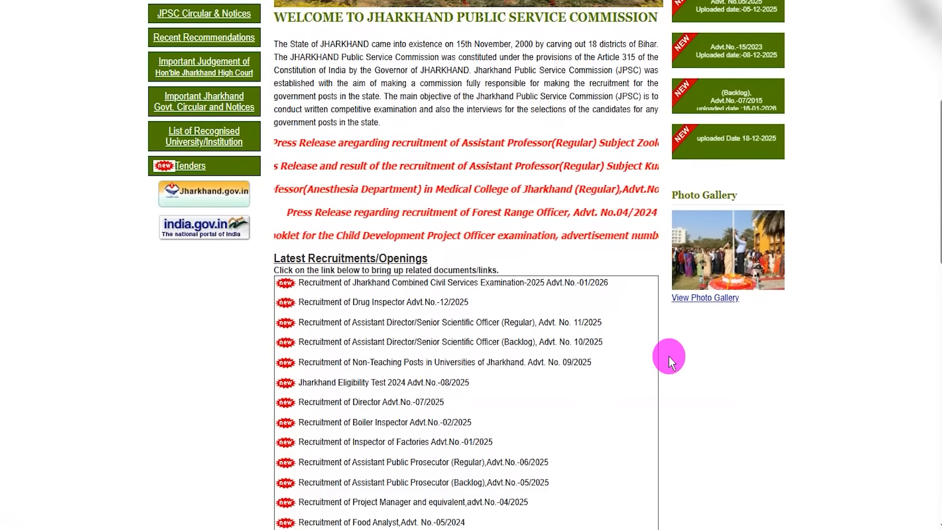
scroll(669, 357, "down", 4)
scroll(670, 361, "down", 5)
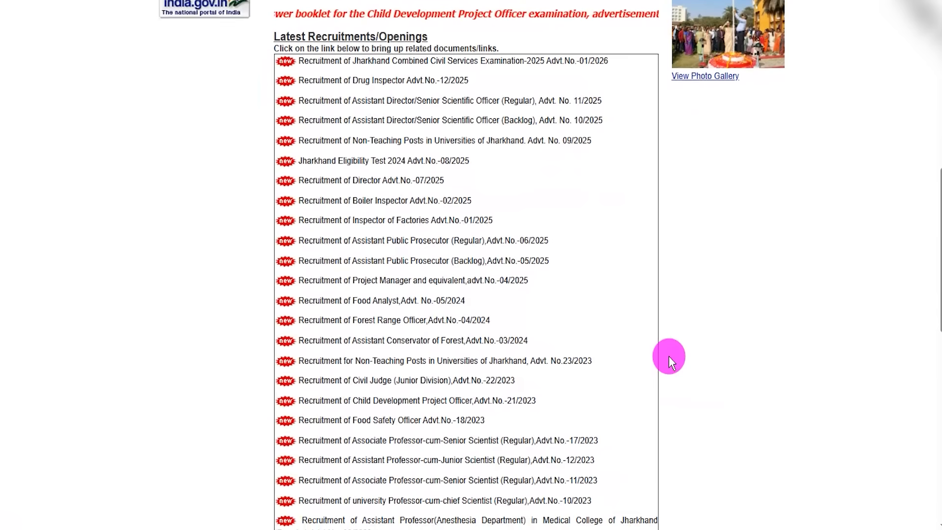
scroll(669, 357, "down", 7)
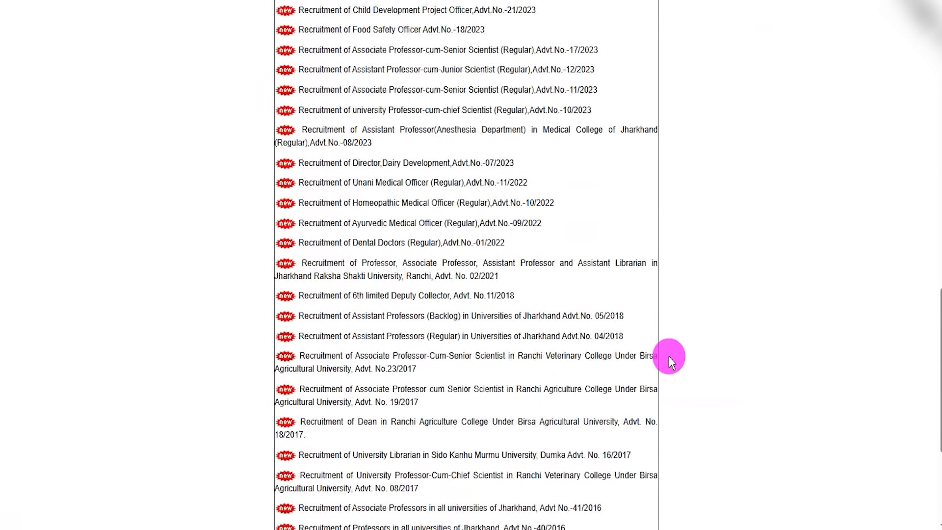
scroll(669, 356, "down", 1)
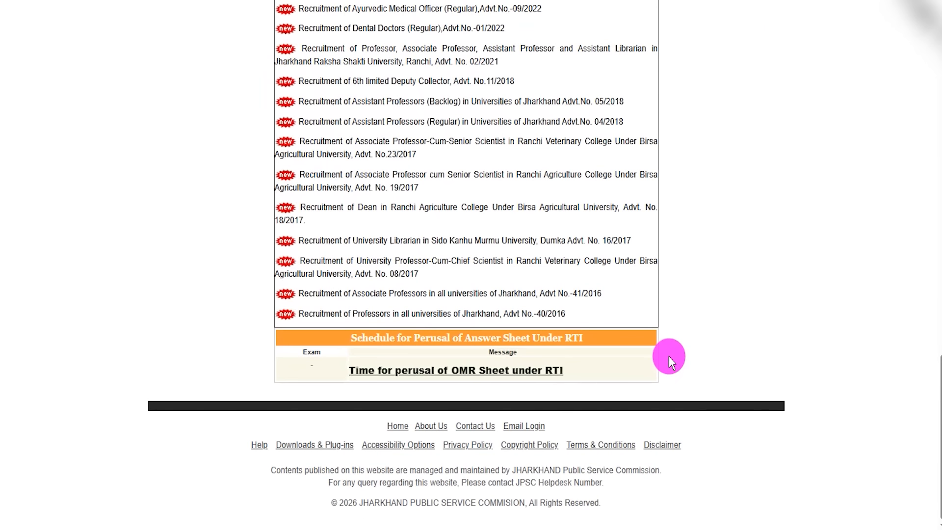
scroll(693, 411, "up", 19)
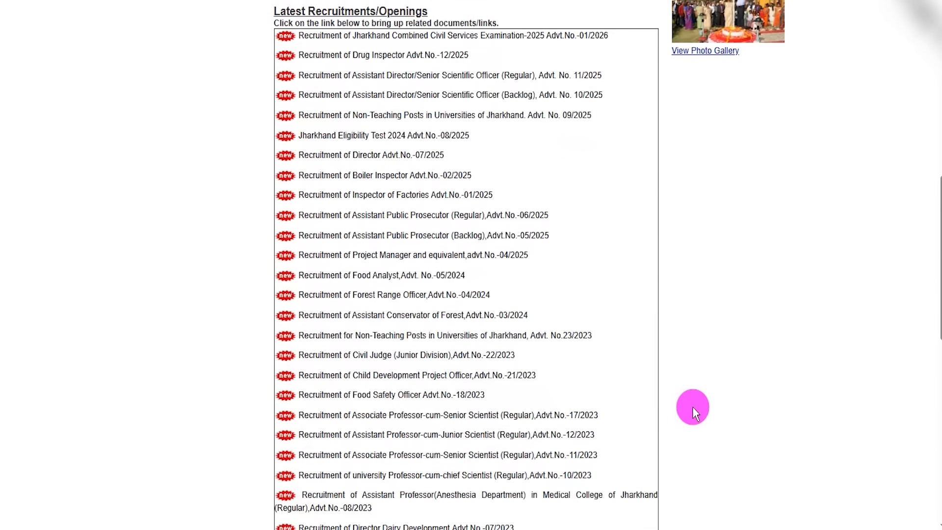
scroll(692, 408, "up", 5)
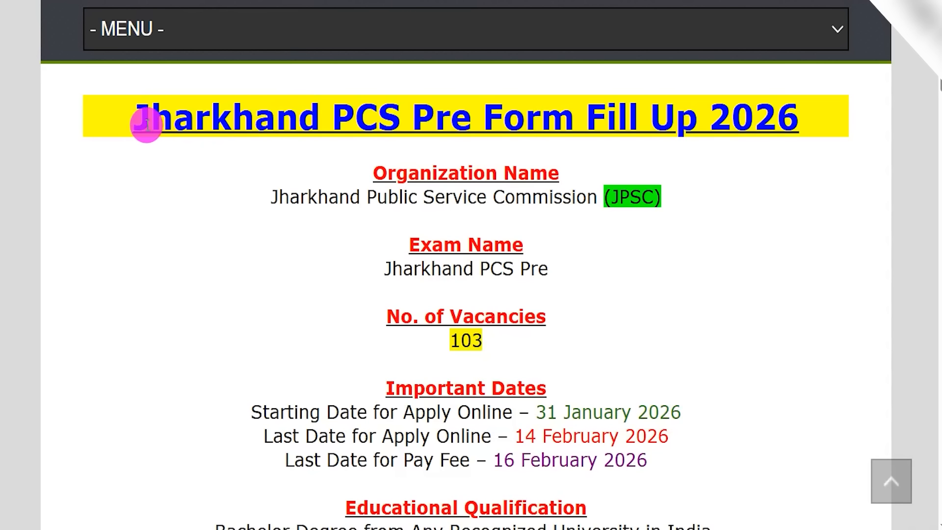
Review the organization name, exam name, number of vacancies and important dates in the Jharkhand PCS Pre Form Fill Up 2026 article.
left_click_drag(149, 118, 750, 116)
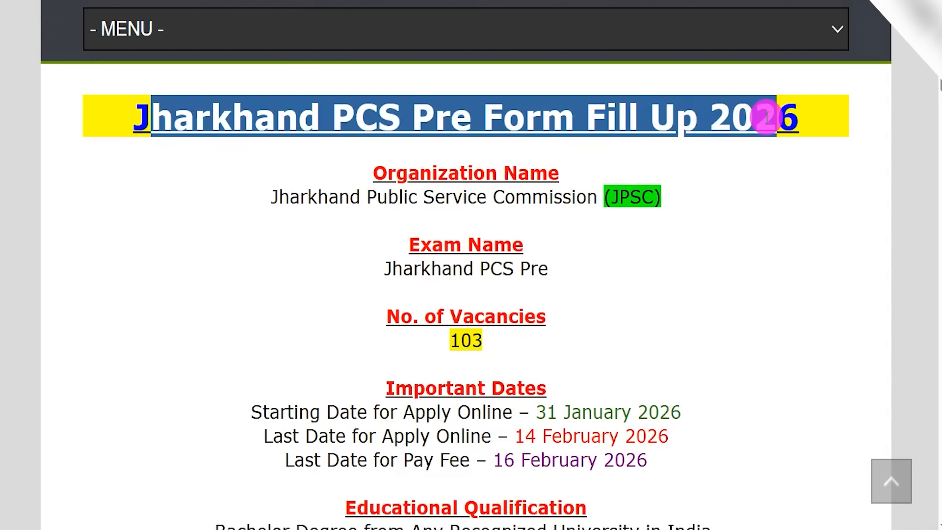
left_click_drag(290, 196, 638, 197)
left_click_drag(402, 268, 518, 268)
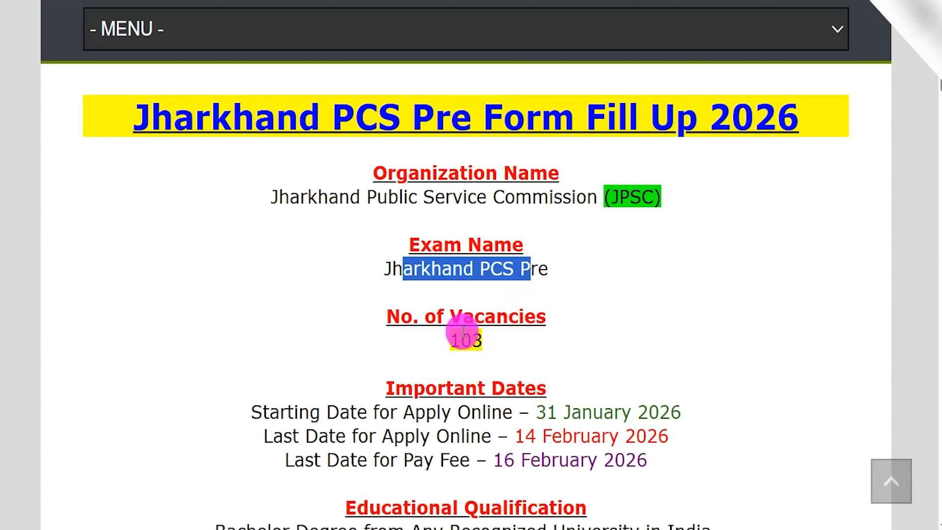
left_click_drag(451, 339, 483, 340)
scroll(528, 374, "down", 1)
left_click_drag(536, 354, 645, 355)
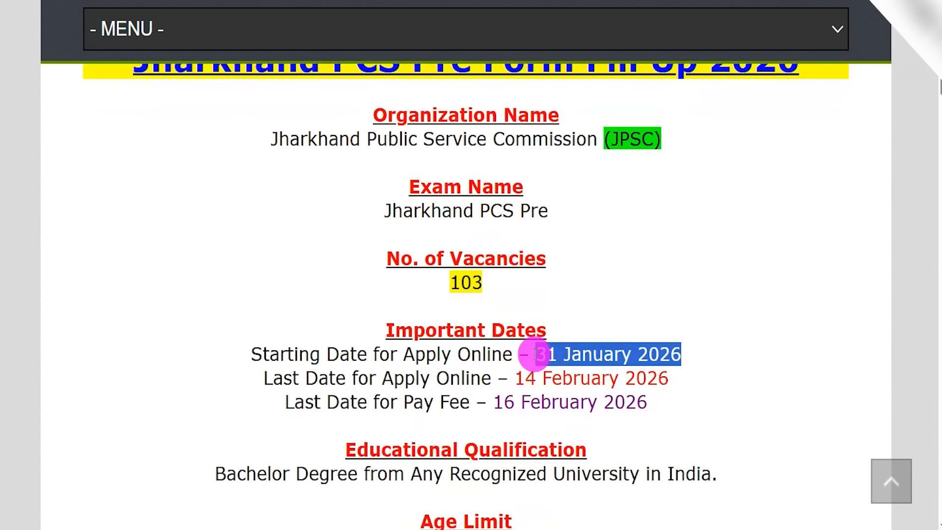
left_click_drag(515, 378, 662, 384)
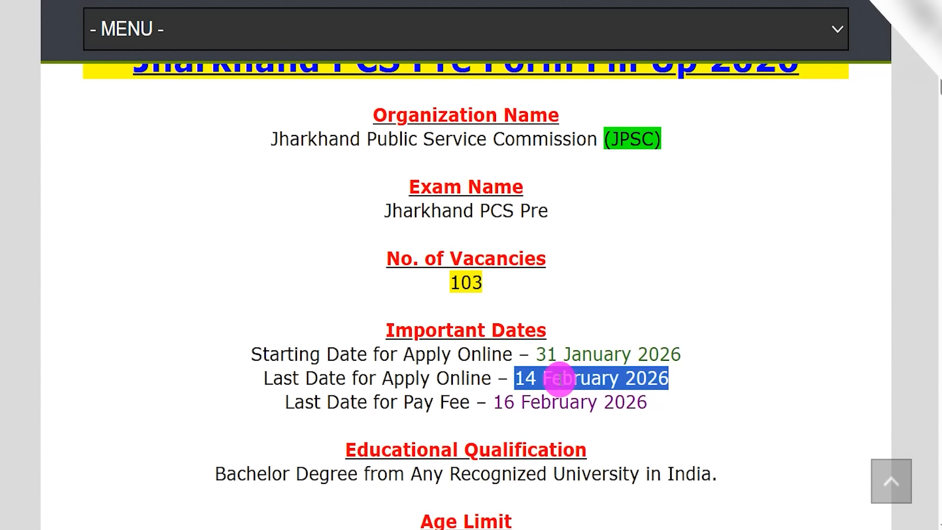
left_click_drag(495, 402, 647, 404)
Review the educational qualification, age limit and application fee details in the article.
scroll(304, 437, "down", 1)
left_click_drag(238, 445, 635, 447)
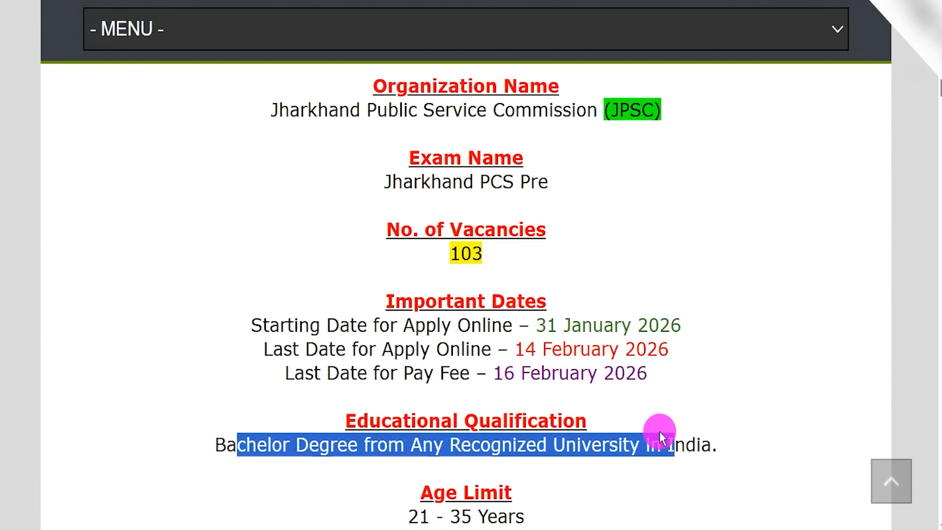
scroll(659, 431, "down", 3)
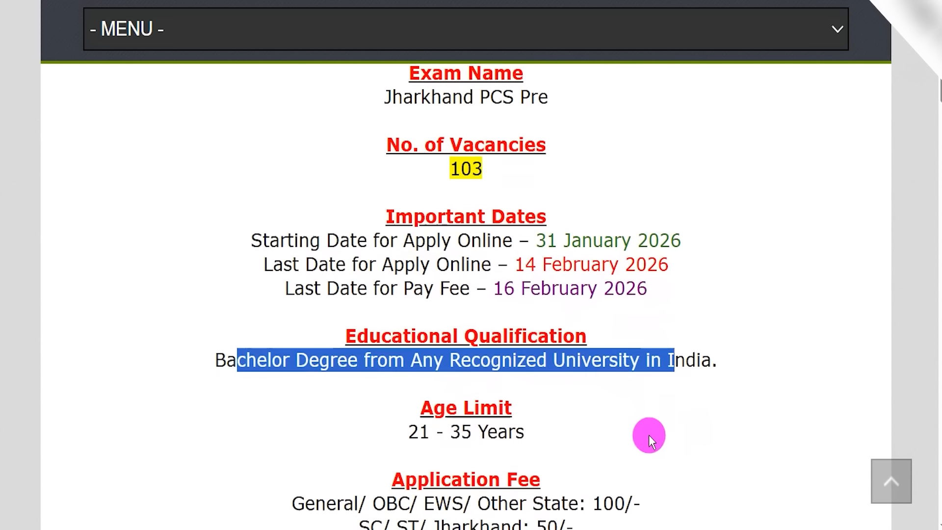
left_click_drag(411, 370, 517, 369)
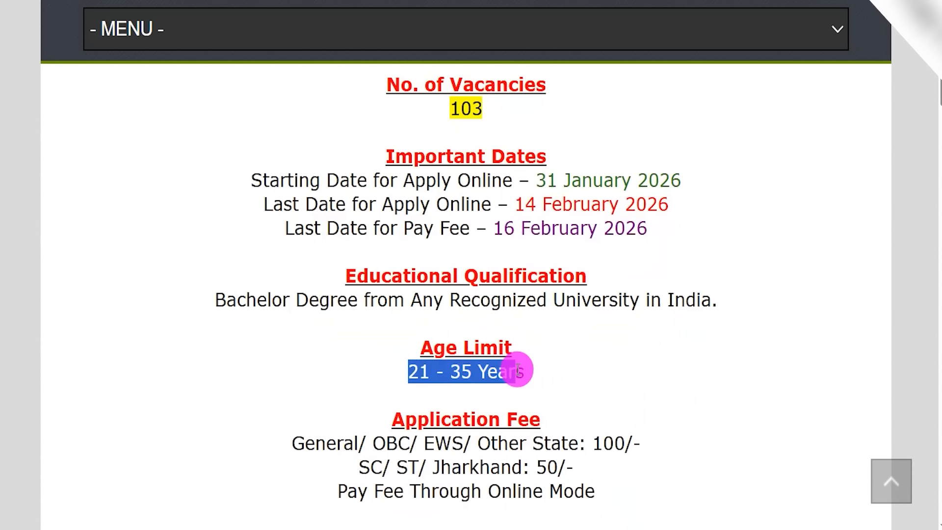
scroll(529, 378, "down", 1)
left_click_drag(336, 386, 620, 382)
left_click_drag(371, 409, 557, 409)
left_click_drag(423, 435, 537, 433)
Check the selection process and apply mode, and open the Official Notification Pdf from the article's important links.
scroll(542, 420, "down", 3)
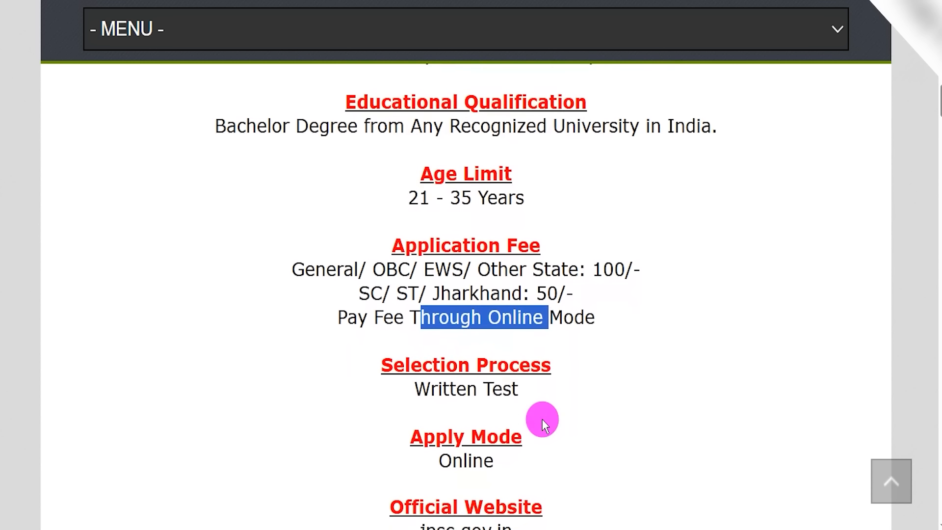
left_click_drag(449, 358, 500, 359)
scroll(475, 372, "down", 2)
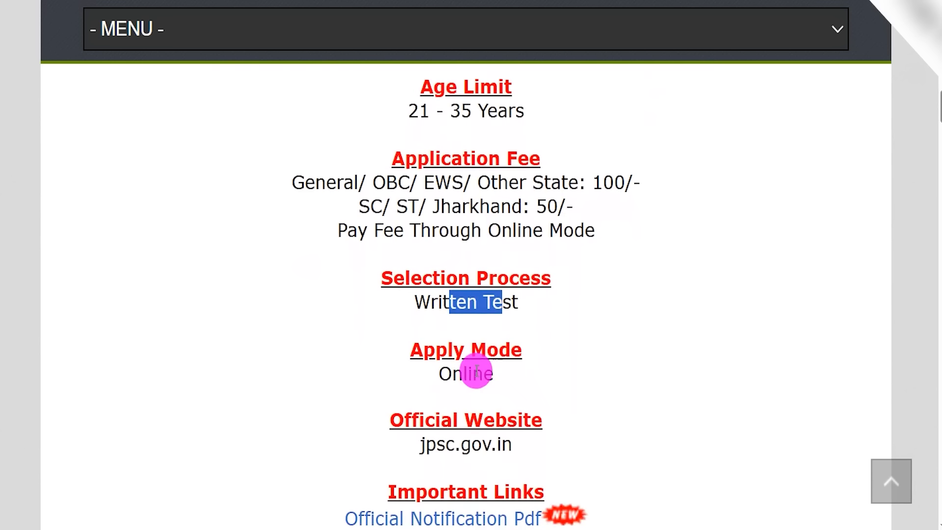
left_click_drag(443, 318, 487, 317)
scroll(464, 387, "down", 1)
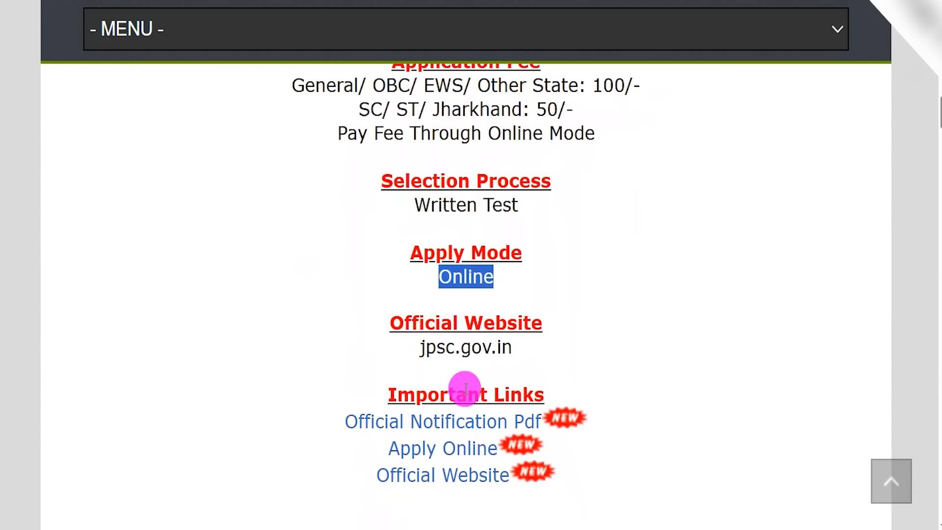
left_click_drag(398, 375, 535, 376)
left_click_drag(350, 402, 541, 401)
left_click(466, 404)
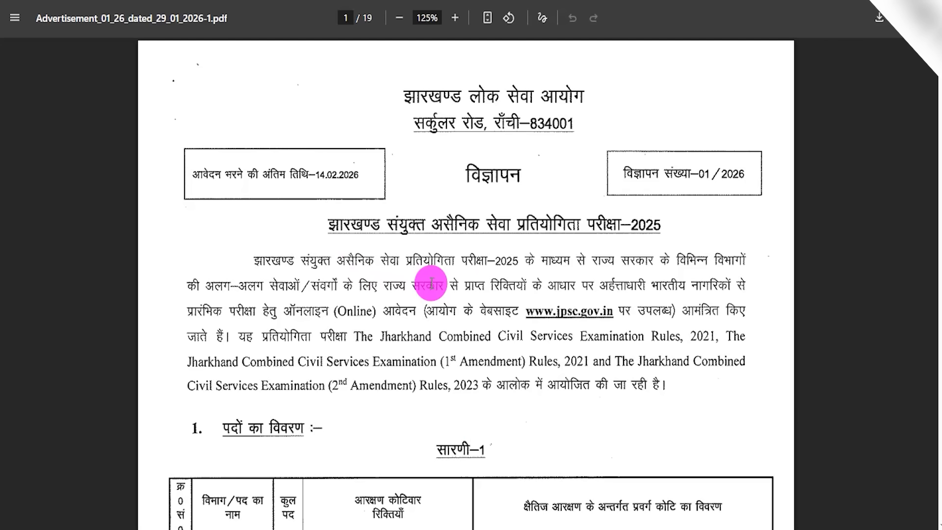
Examine the introduction, the category-wise vacancy table and the note on post numbers in the notification PDF.
scroll(459, 354, "down", 3)
left_click_drag(431, 242, 489, 243)
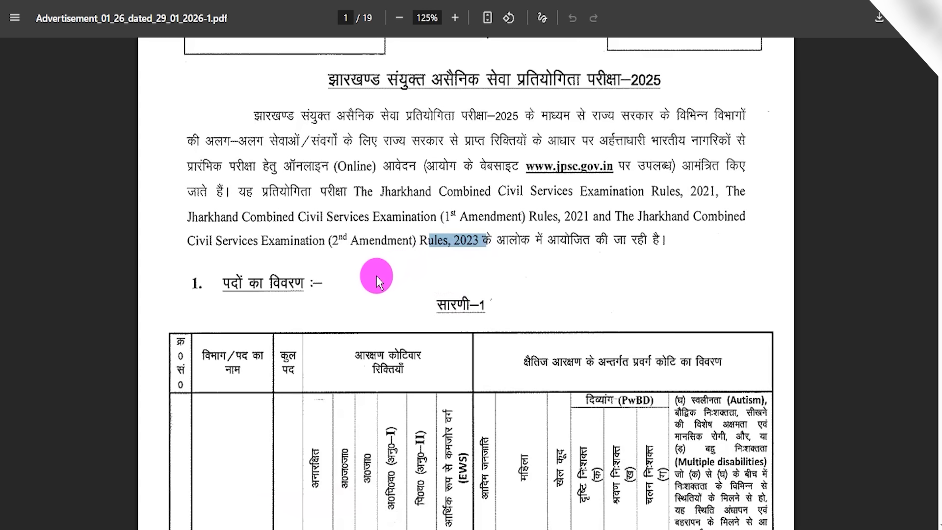
scroll(375, 275, "down", 4)
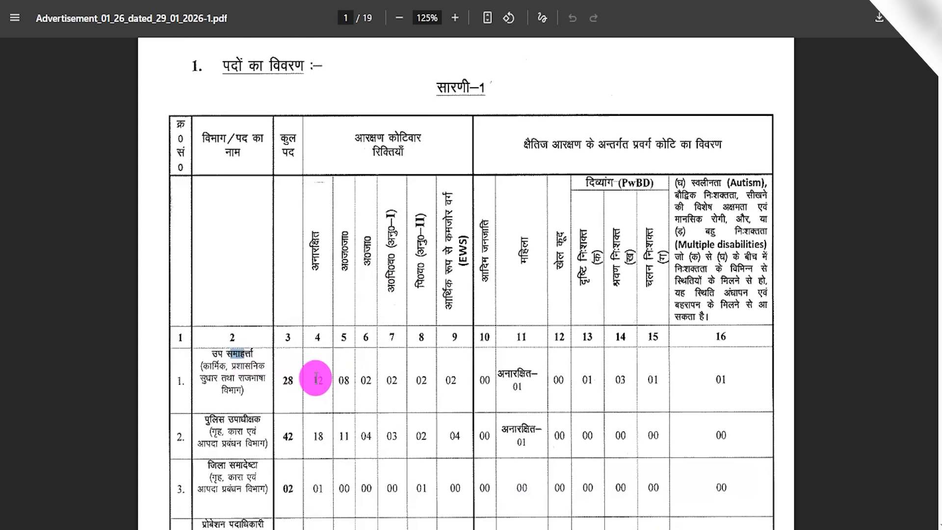
scroll(378, 377, "down", 10)
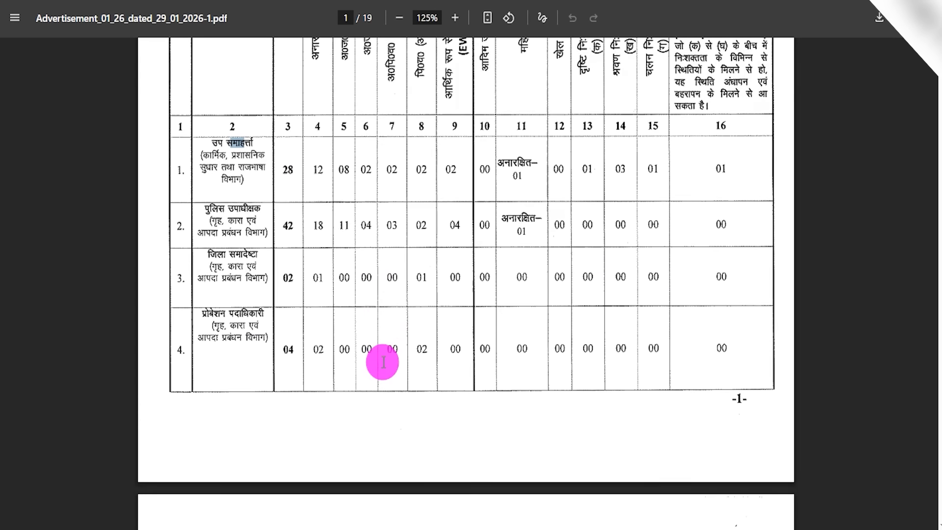
scroll(392, 344, "down", 7)
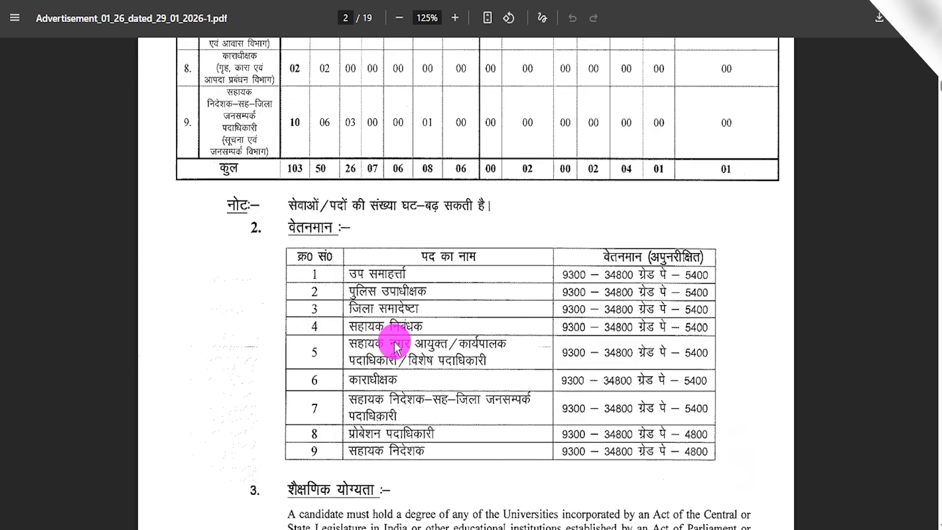
left_click_drag(363, 205, 444, 206)
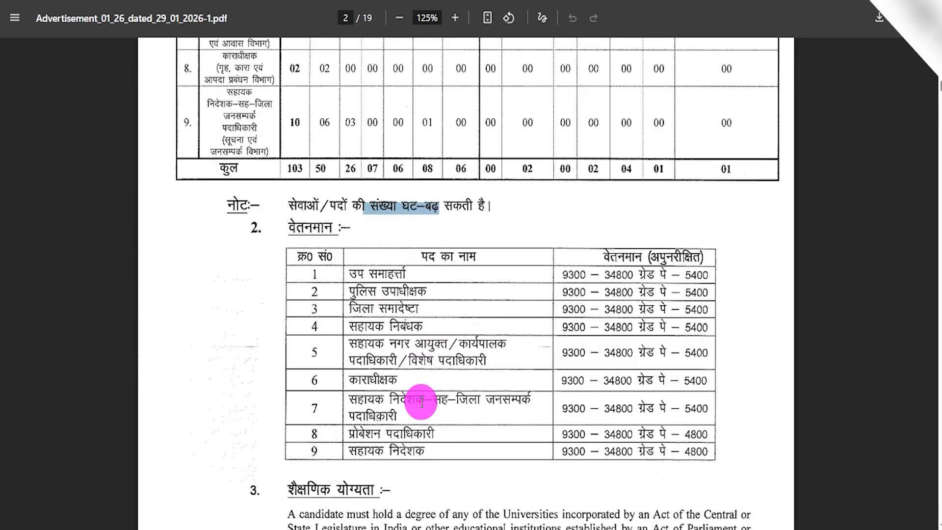
Read the educational qualification, age calculation date and age limit sections of the notification PDF.
scroll(421, 407, "down", 4)
left_click_drag(394, 297, 508, 299)
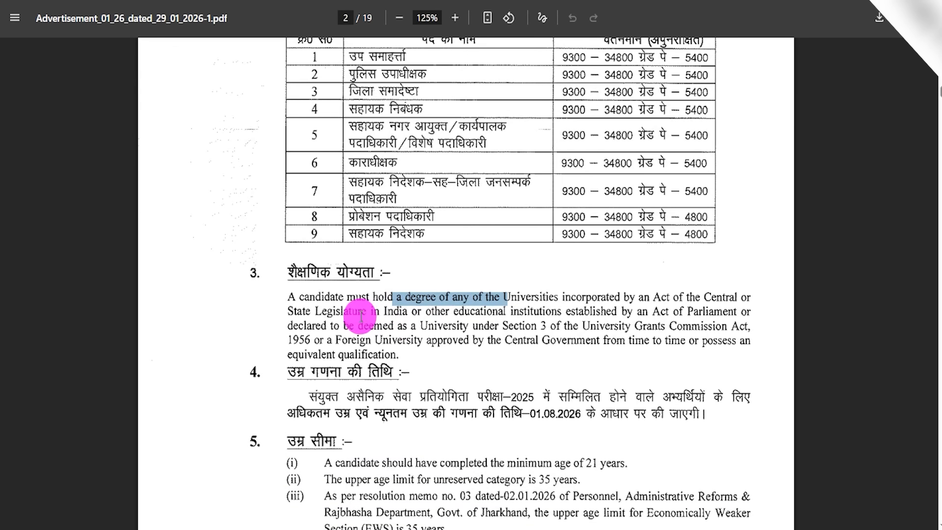
left_click_drag(353, 312, 420, 326)
scroll(395, 375, "down", 3)
scroll(398, 358, "down", 1)
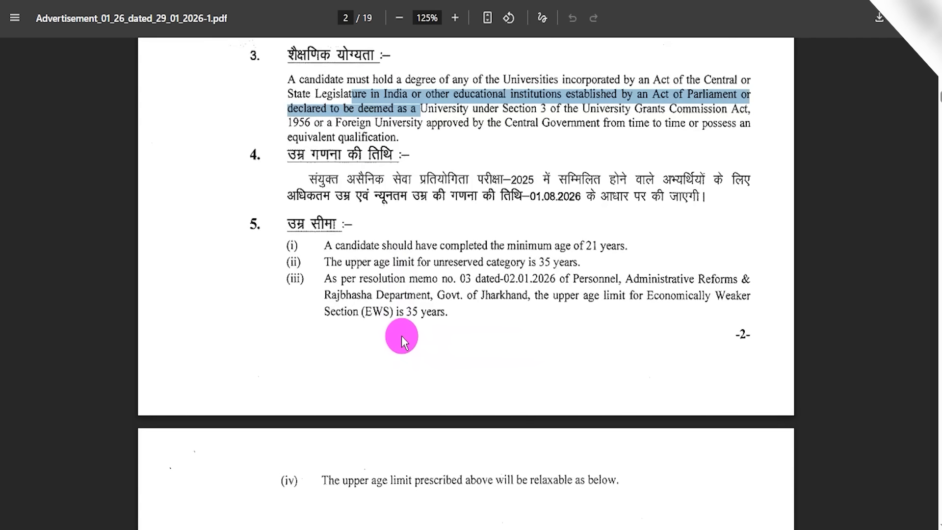
Return to the Jharkhand PCS Pre article and follow the Apply Online link to the JPSC One Time Registration page.
key("Home")
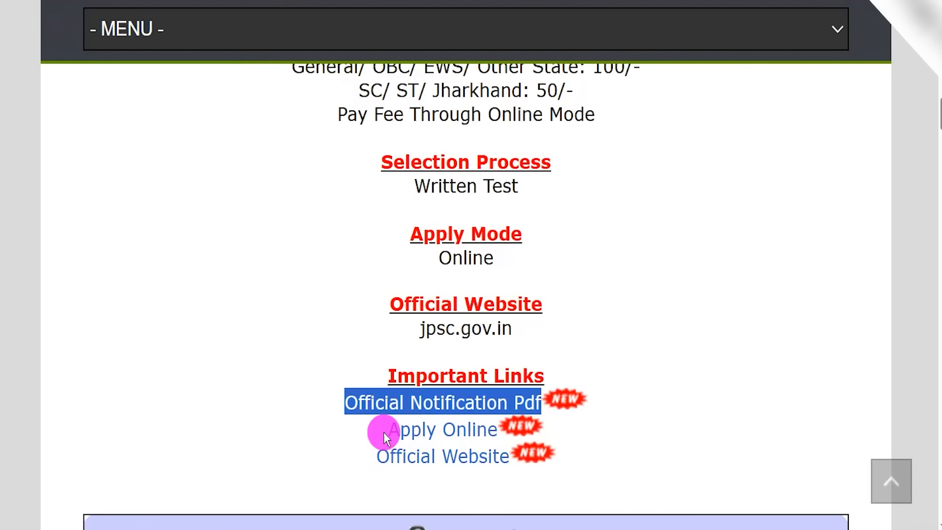
left_click_drag(386, 430, 492, 431)
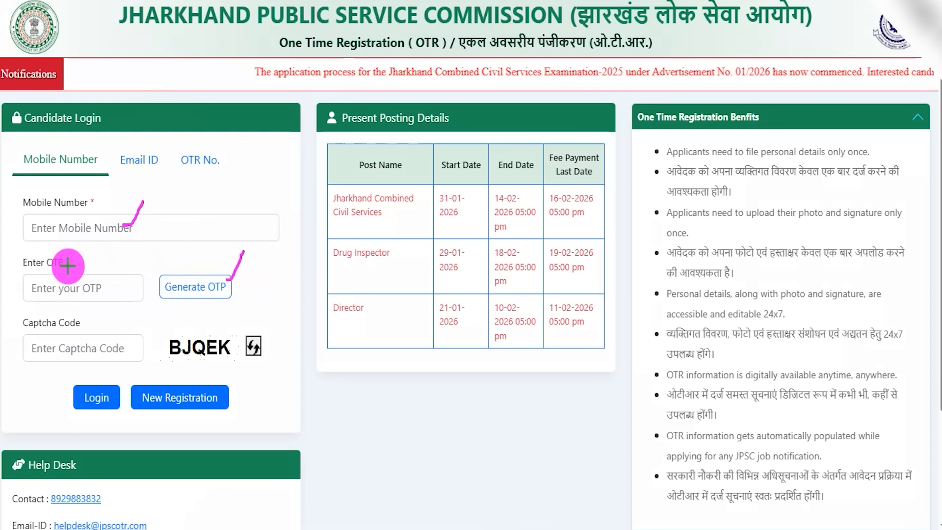
Review the Candidate Login section's OTP field, captcha and Login option for already registered candidates.
left_click_drag(39, 288, 86, 289)
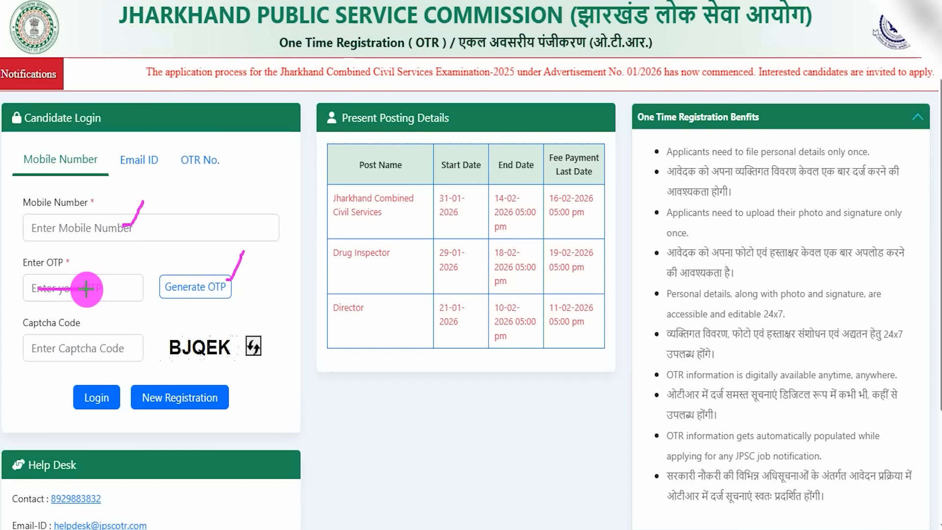
left_click_drag(218, 364, 219, 364)
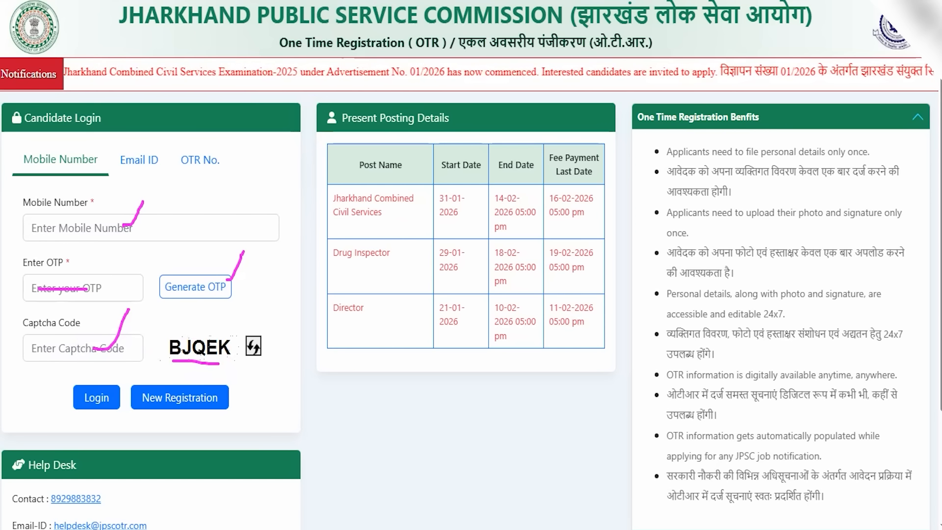
left_click_drag(11, 358, 58, 381)
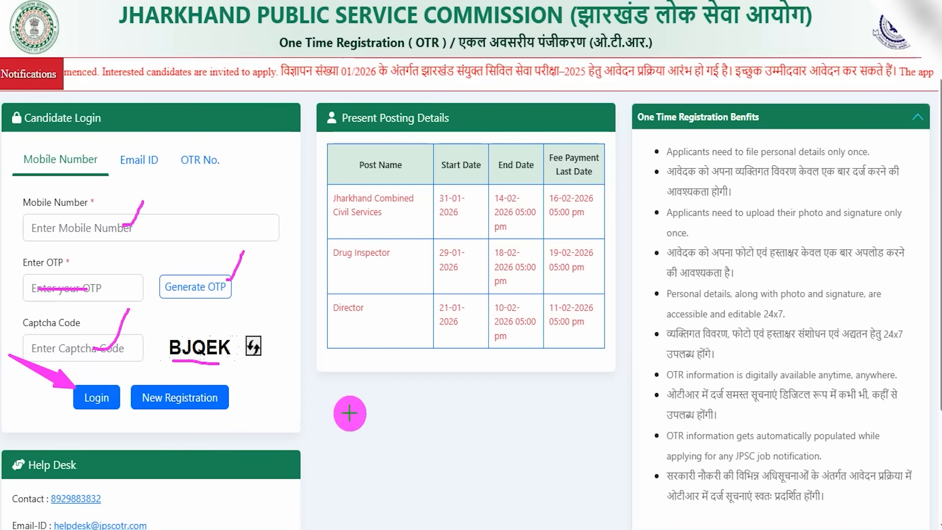
key("Escape")
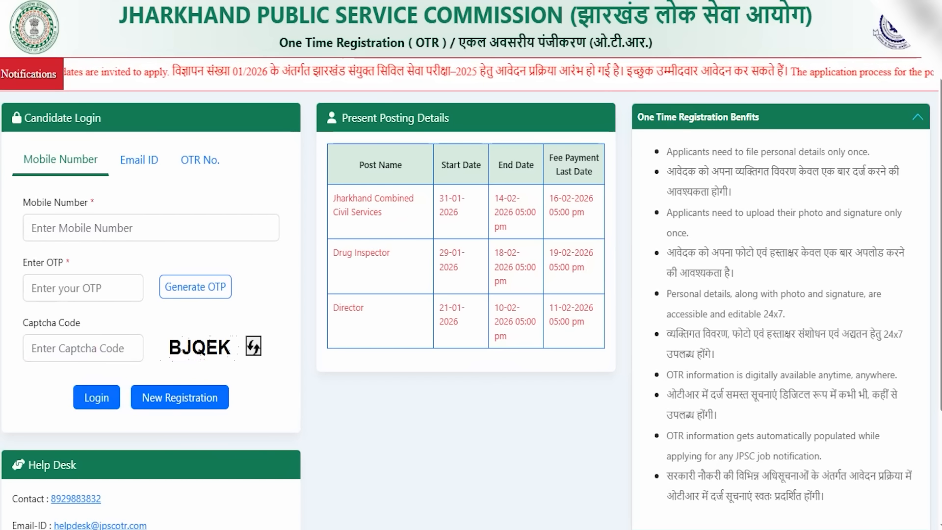
Open the New Registration form for One Time Registration.
mouse_move(126, 377)
left_mouse_down()
mouse_move(211, 385)
mouse_move(241, 420)
left_mouse_up()
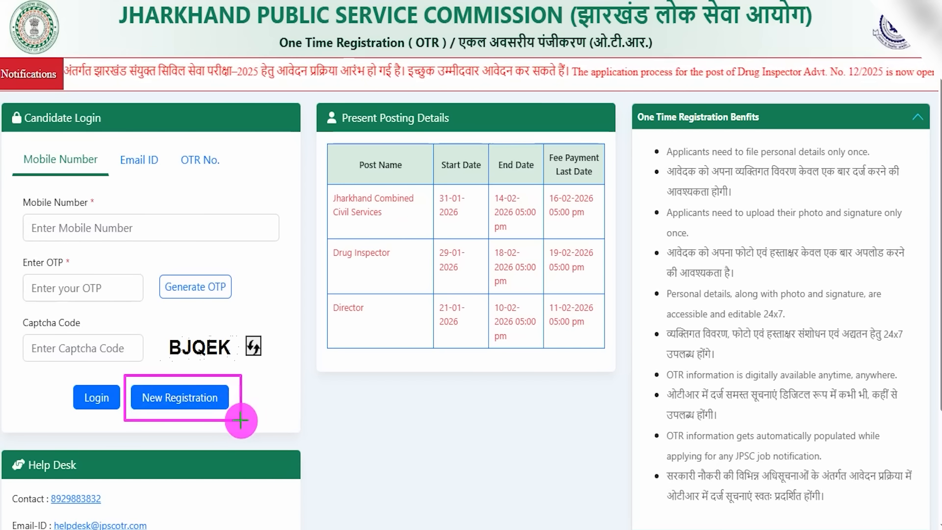
key("Escape")
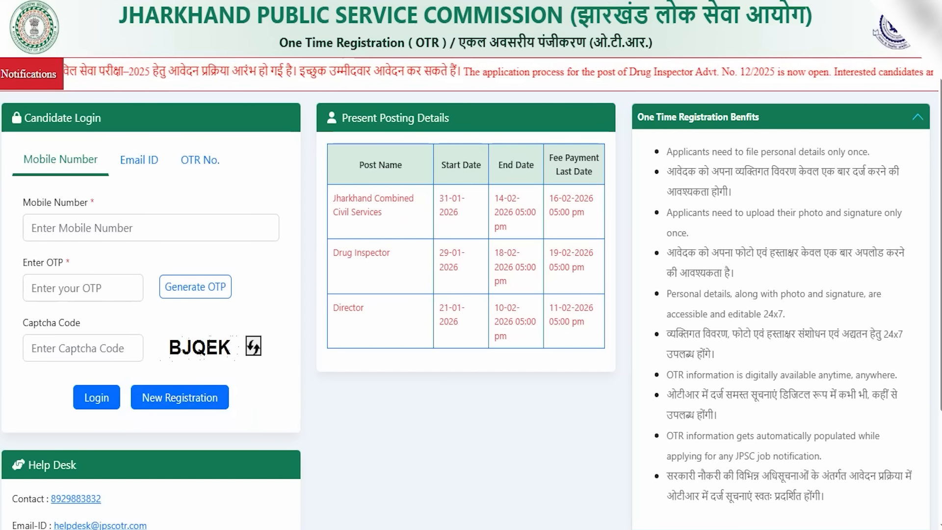
left_click(195, 394)
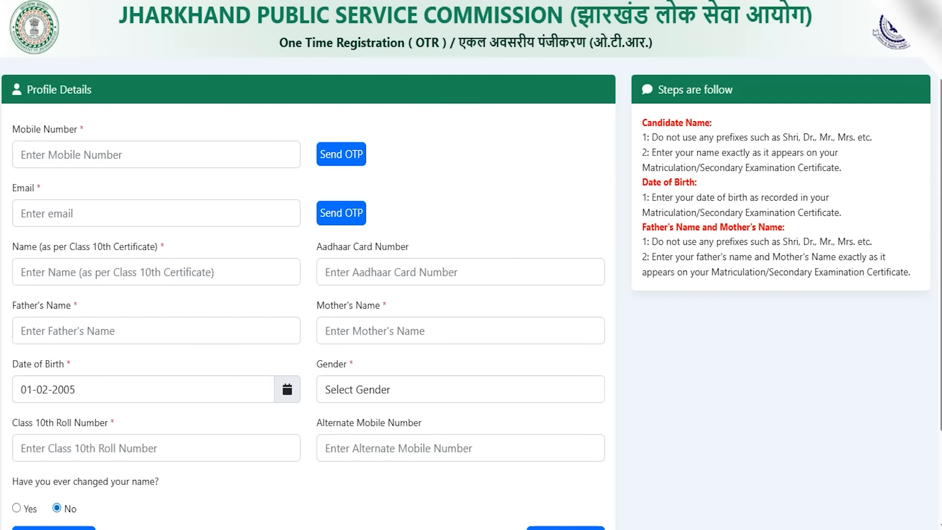
Review the mobile number, email, OTP, name, Aadhaar and parents' name fields of the Profile Details form.
left_click_drag(117, 141, 132, 107)
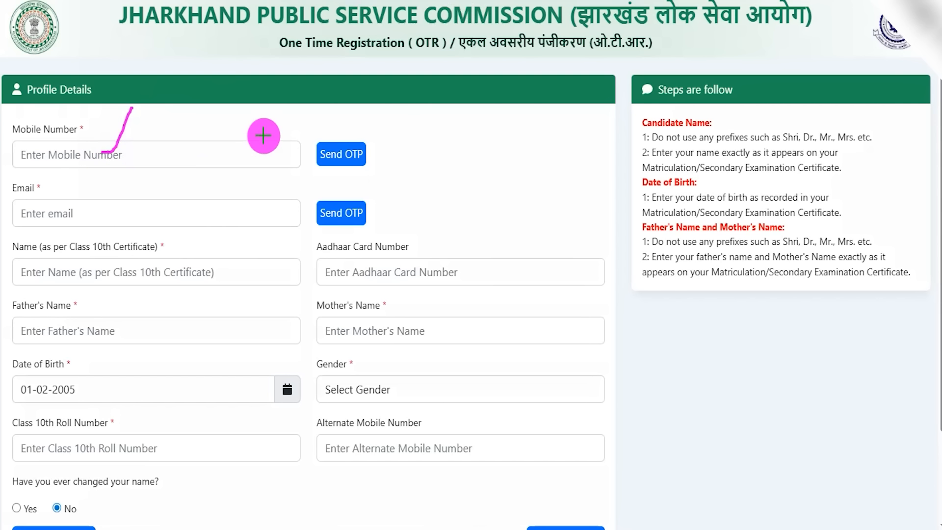
left_click_drag(371, 141, 340, 129)
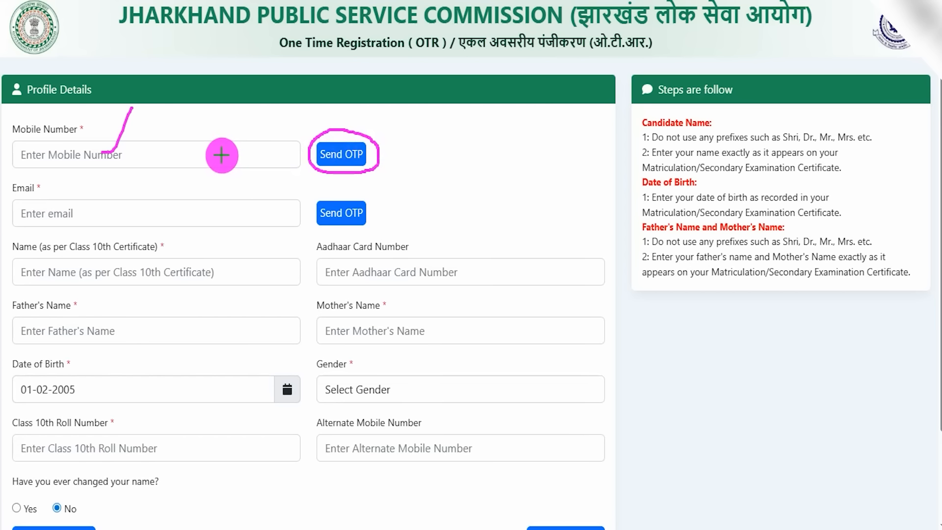
left_click_drag(232, 150, 248, 120)
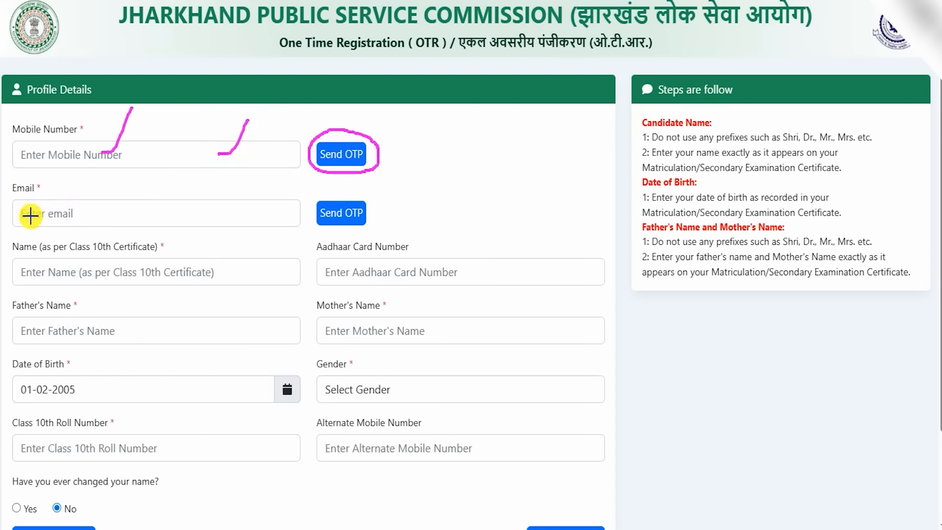
mouse_move(361, 195)
left_mouse_down()
mouse_move(326, 189)
mouse_move(319, 230)
mouse_move(377, 203)
left_mouse_up()
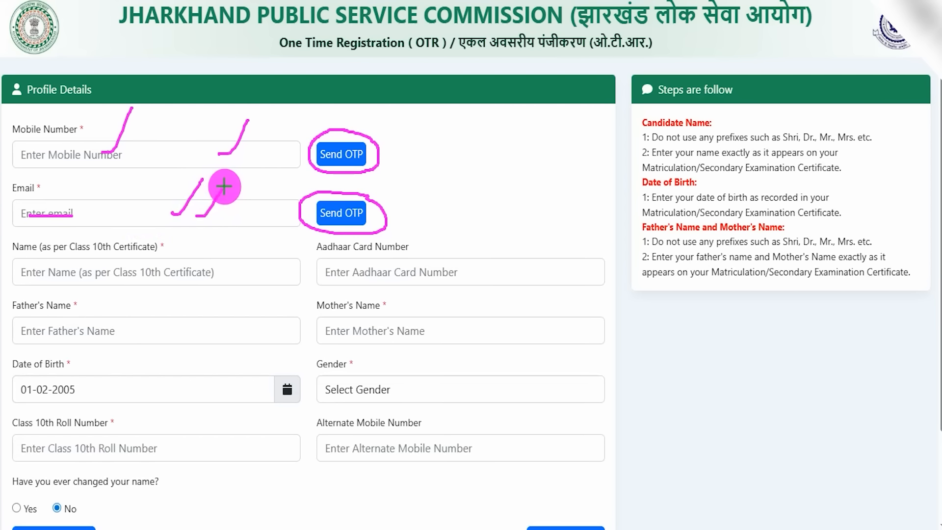
left_click_drag(66, 279, 95, 248)
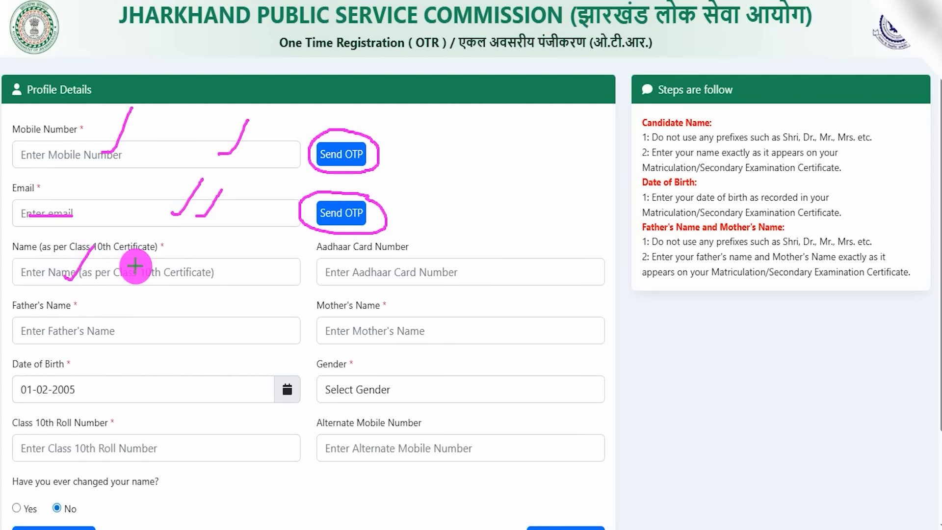
left_click_drag(335, 274, 374, 274)
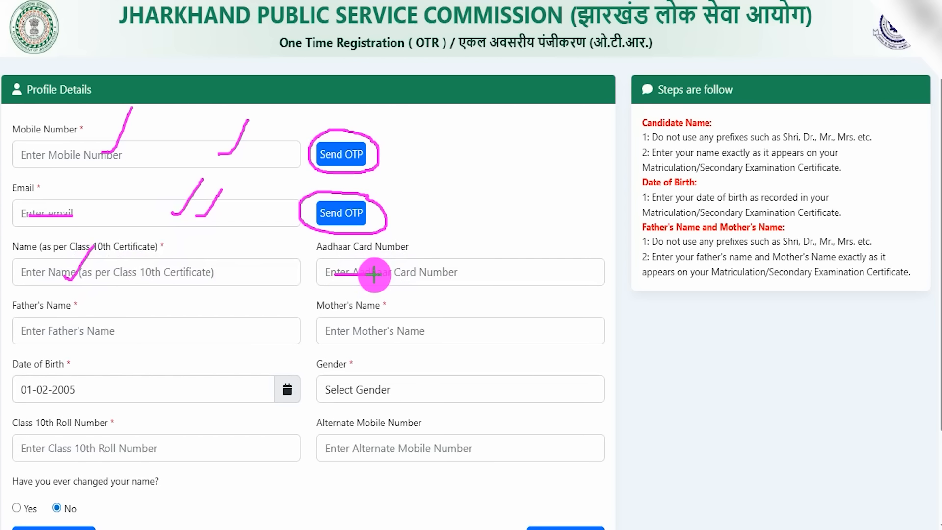
left_click_drag(120, 329, 151, 291)
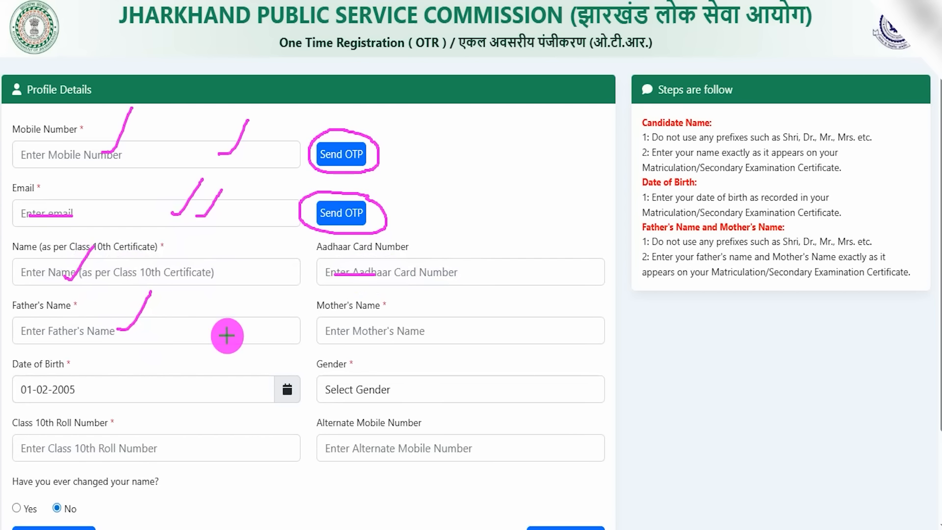
left_click_drag(347, 332, 401, 328)
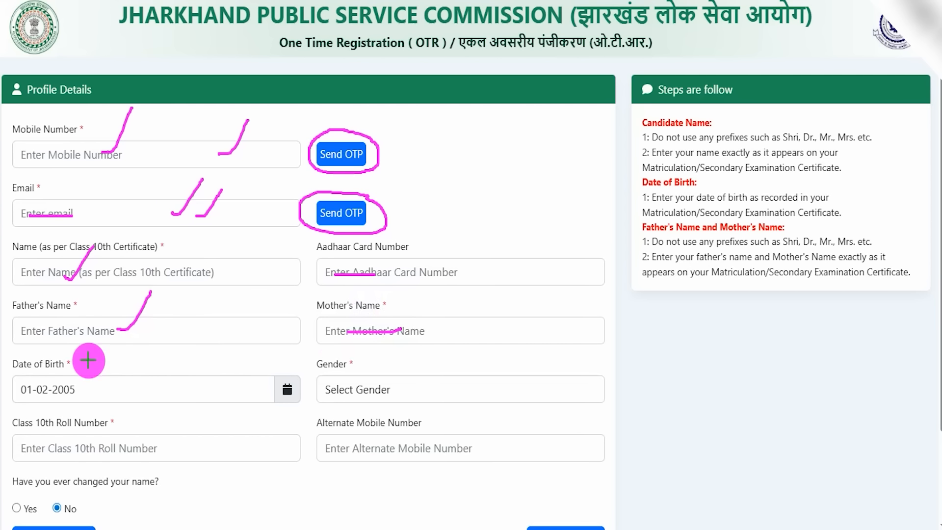
key("Escape")
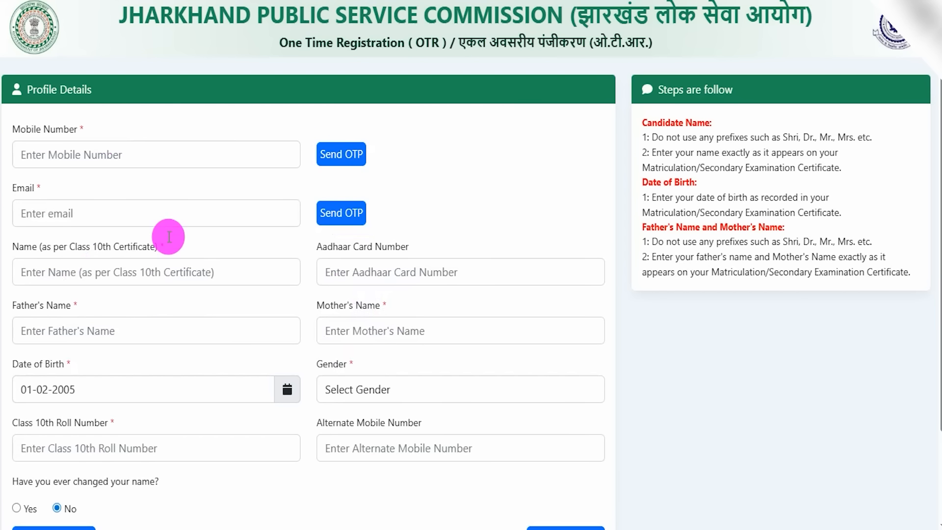
Set the gender to Male and go through the Class 10th Roll Number and Alternate Mobile Number fields.
left_click(169, 387)
left_click(365, 387)
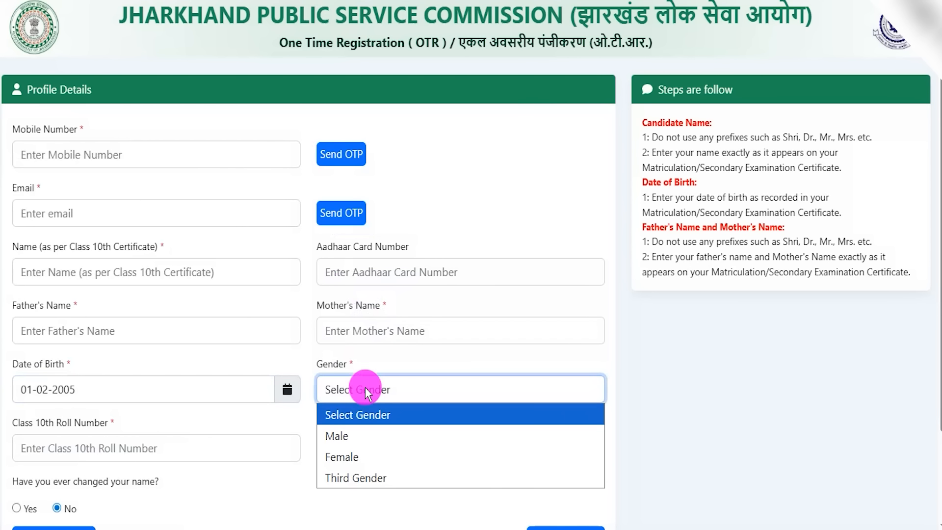
left_click(343, 431)
scroll(204, 361, "down", 1)
scroll(204, 361, "down", 2)
left_click(84, 318)
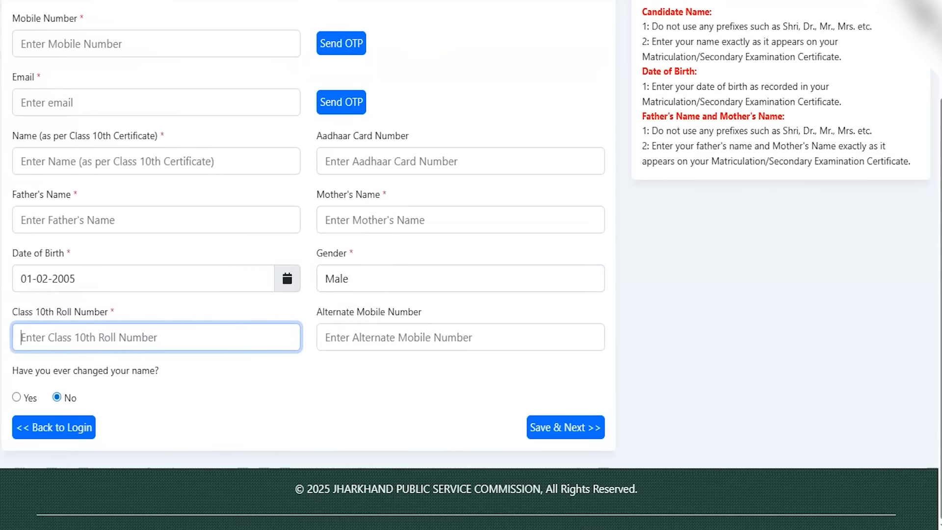
left_click_drag(382, 340, 417, 297)
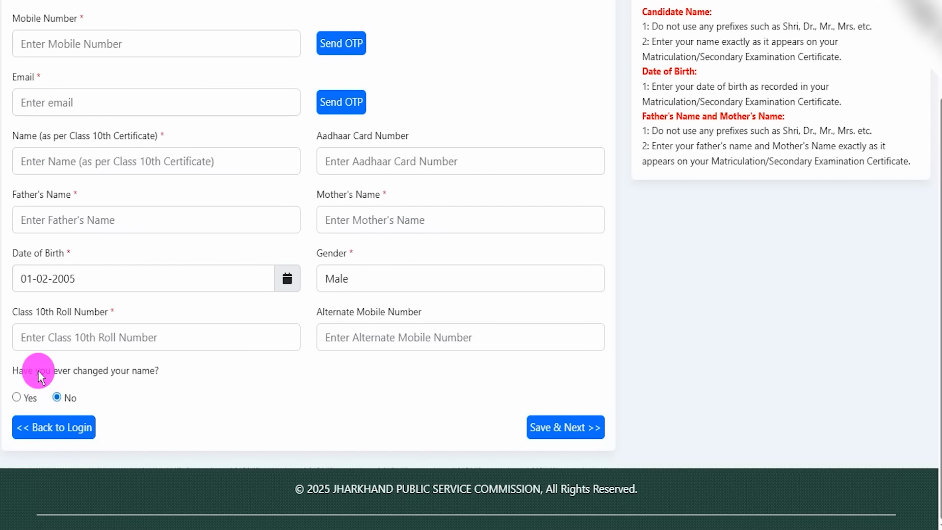
Try answering Yes to the name-change question to check the changed name field, and set the answer back to No.
left_click(17, 397)
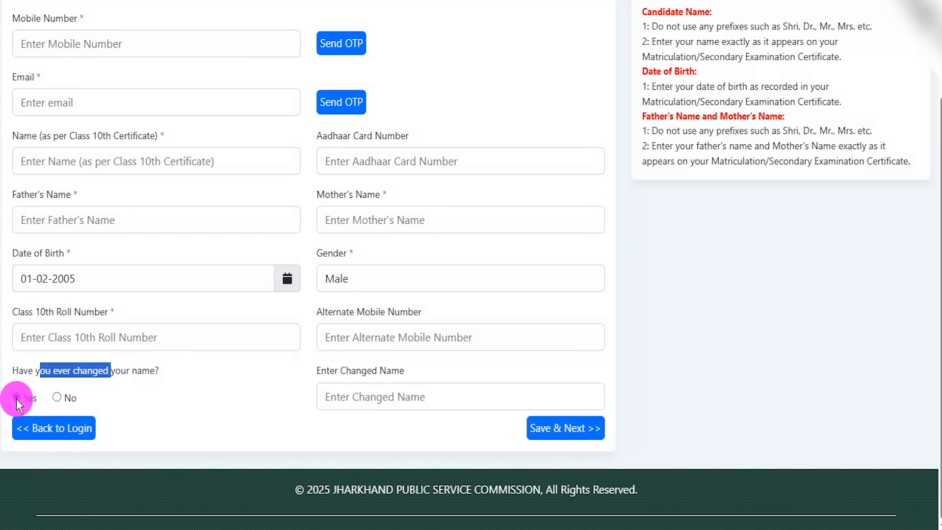
left_click(352, 395)
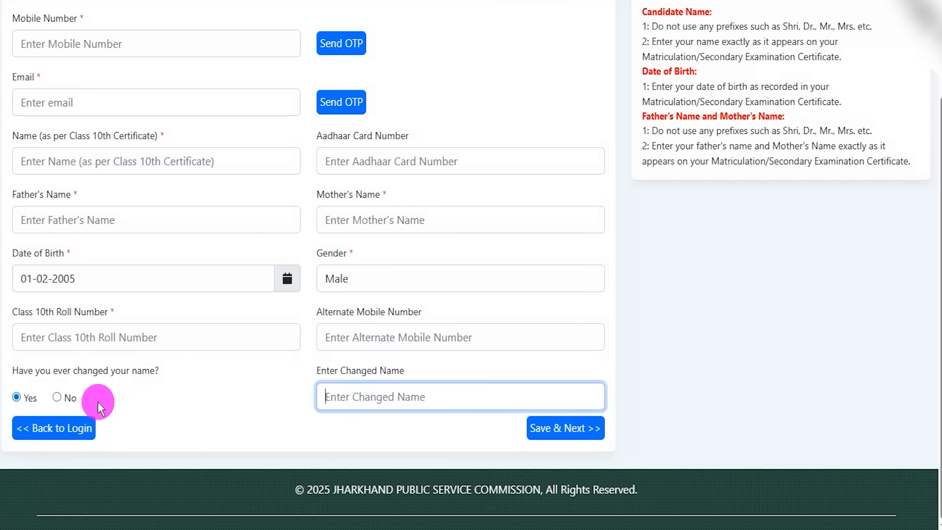
left_click(58, 397)
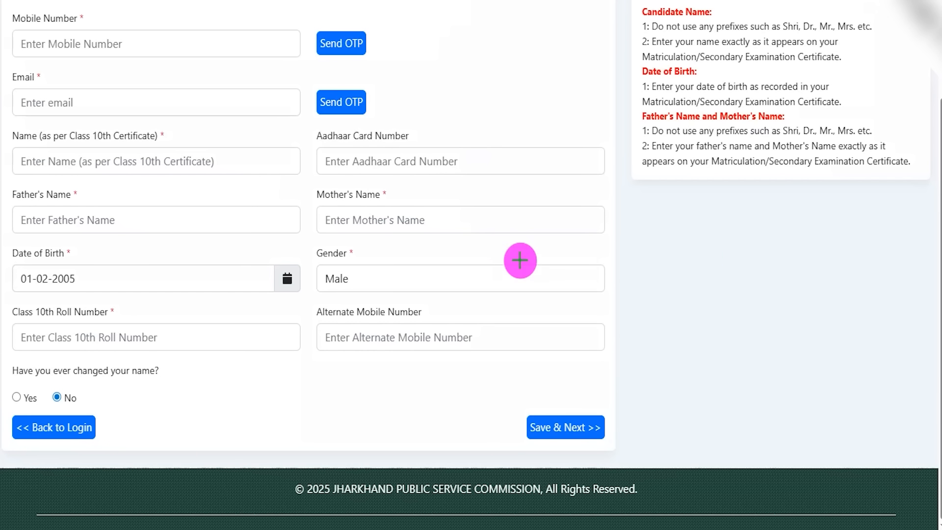
Save the profile details and continue to the confirmation page.
left_click_drag(729, 243, 610, 408)
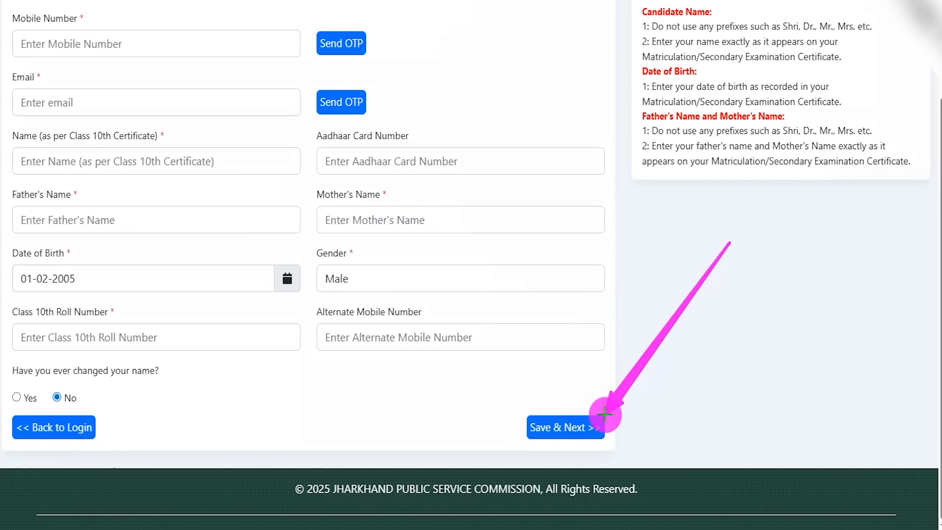
left_click(589, 423)
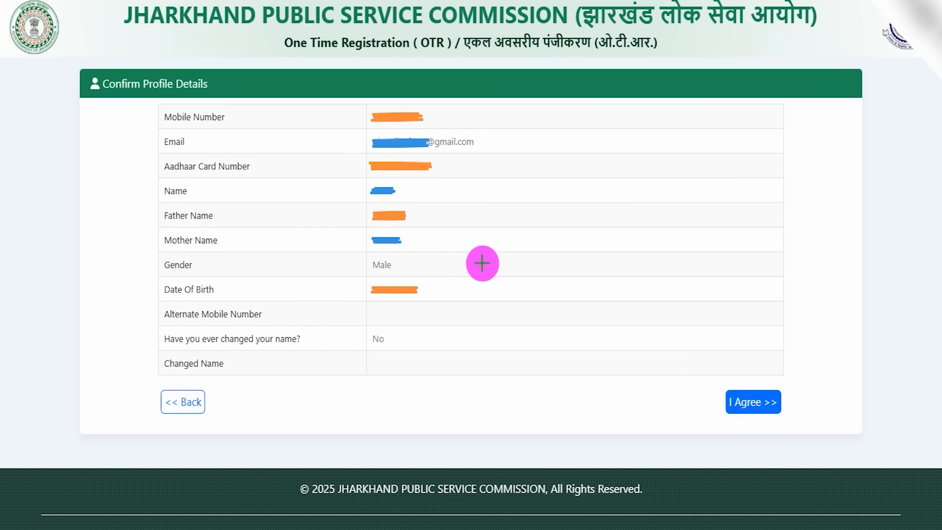
Check the contact details, Aadhaar, names and gender in the Confirm Profile Details table, and agree to them.
left_click_drag(462, 118, 487, 98)
left_click_drag(485, 148, 507, 117)
left_click_drag(488, 170, 502, 143)
left_click_drag(483, 193, 502, 177)
left_click_drag(485, 217, 496, 206)
left_click_drag(482, 244, 497, 224)
left_click_drag(483, 270, 501, 249)
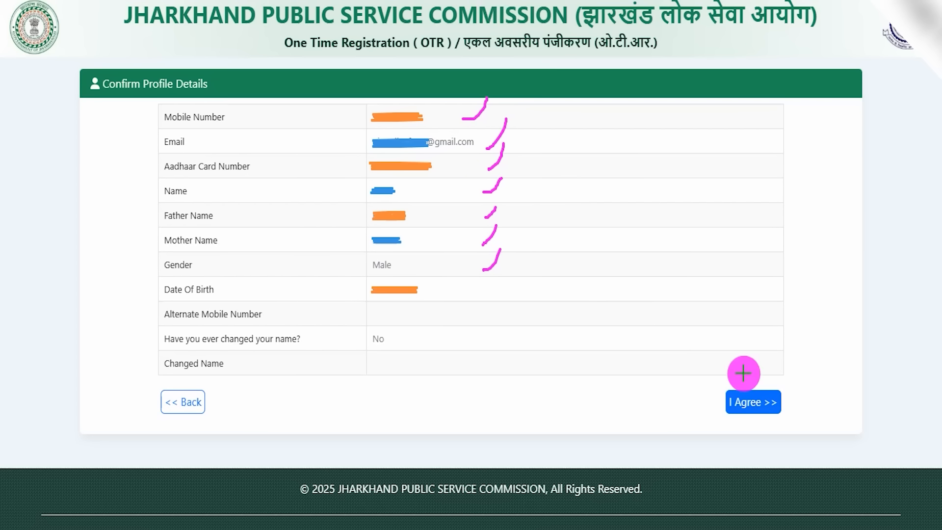
left_click_drag(865, 273, 783, 386)
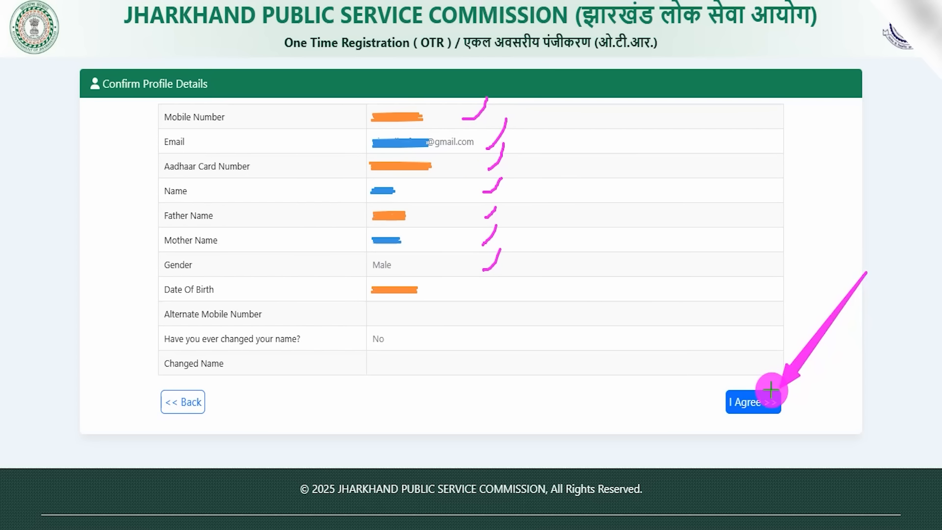
left_click(772, 395)
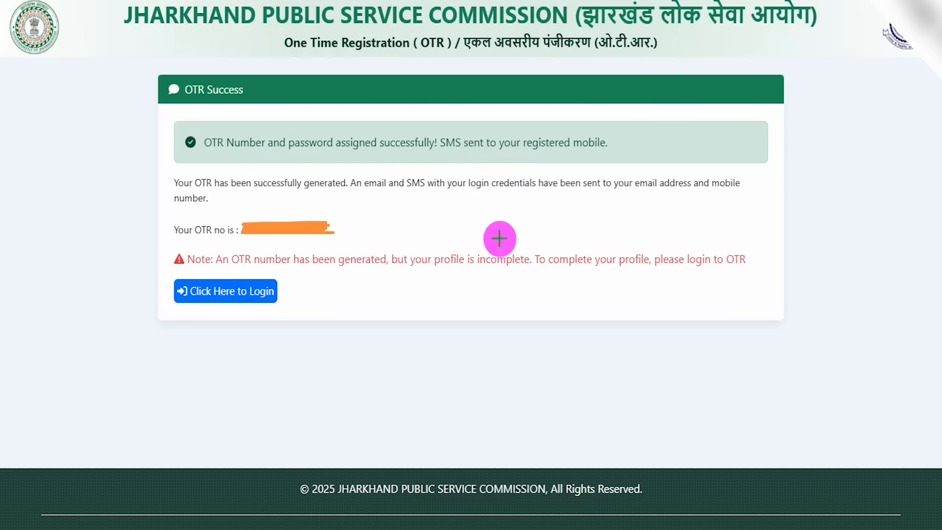
Read the OTR number and login credentials notice, and proceed to the candidate login page.
left_click_drag(607, 153, 640, 125)
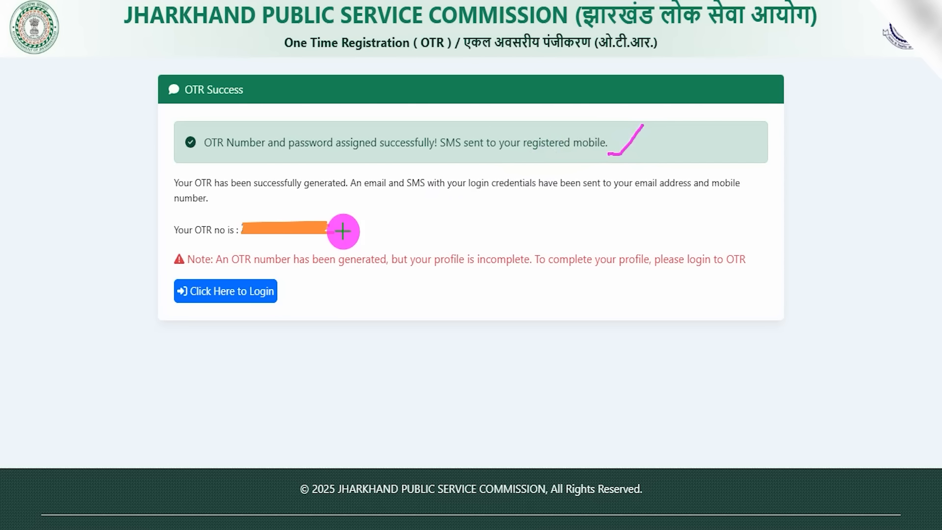
left_click_drag(343, 231, 361, 211)
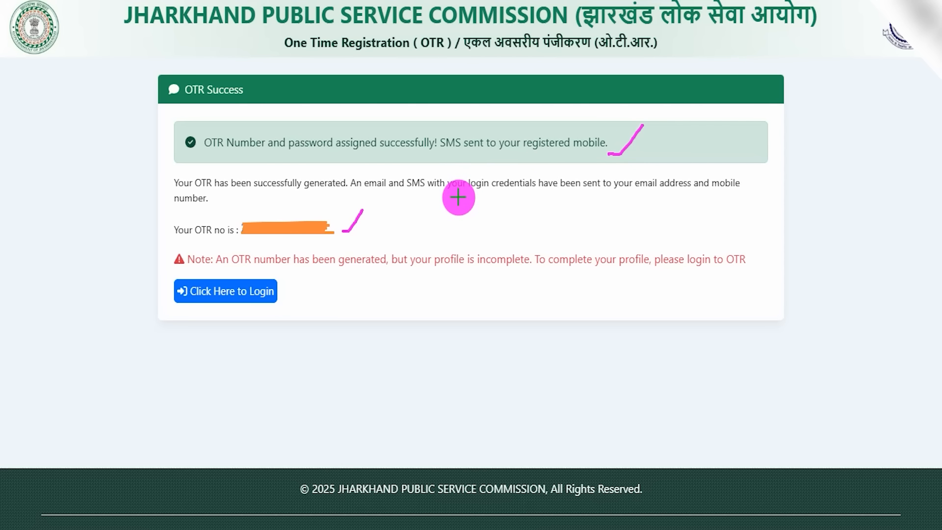
left_click_drag(458, 198, 494, 158)
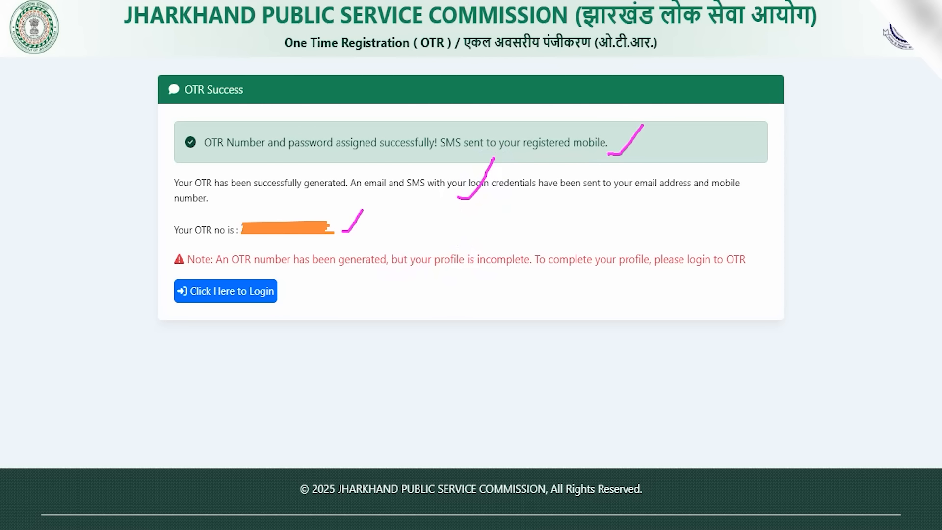
left_click_drag(445, 295, 288, 294)
left_click(271, 282)
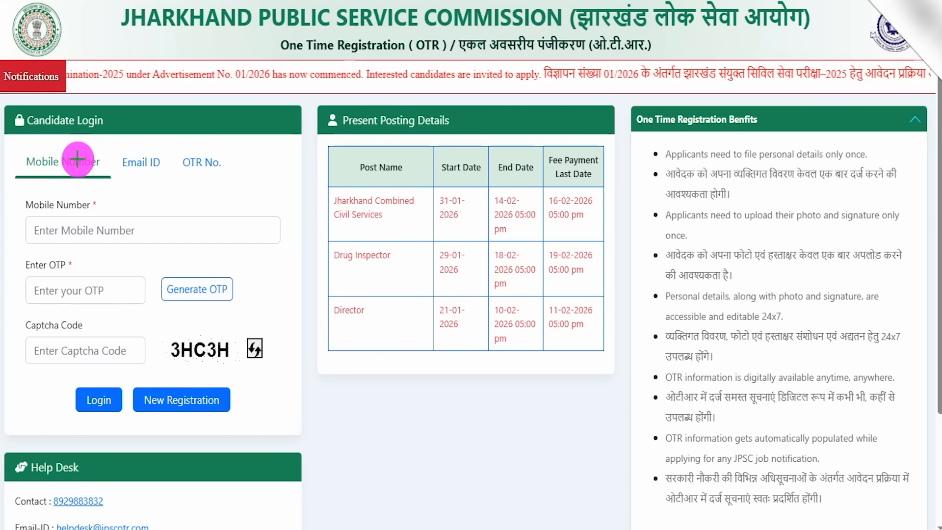
Review the login options and the mobile number, OTP generation and captcha fields of the Mobile Number login.
left_click_drag(75, 152, 95, 125)
left_click_drag(140, 154, 159, 131)
left_click_drag(210, 154, 229, 131)
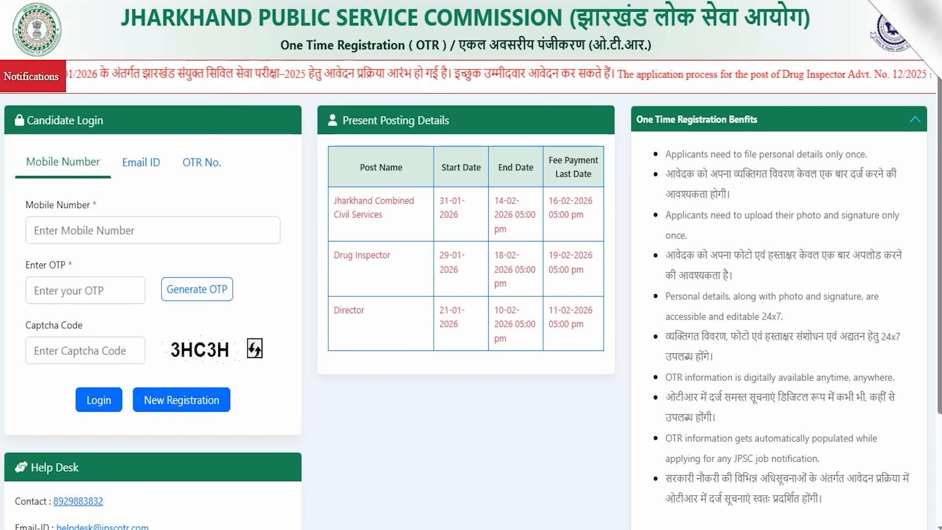
left_click_drag(93, 228, 121, 201)
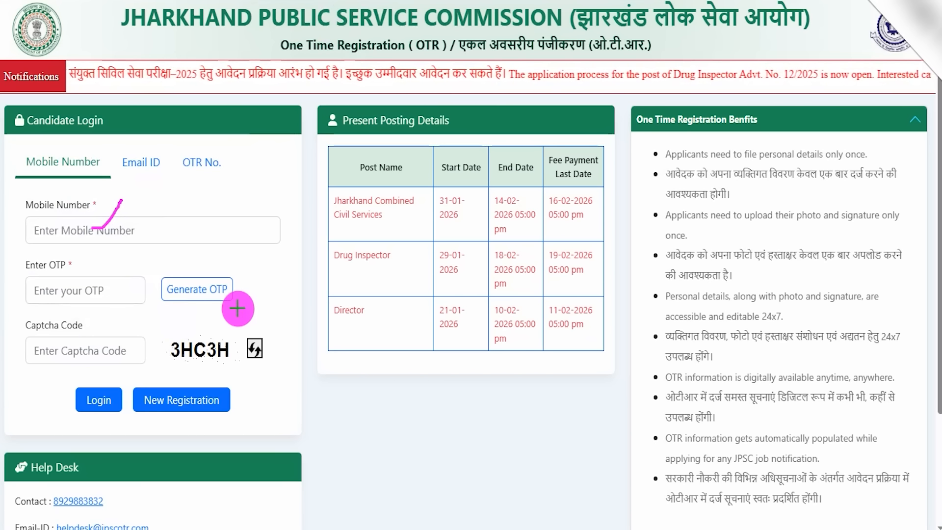
left_click_drag(234, 294, 273, 257)
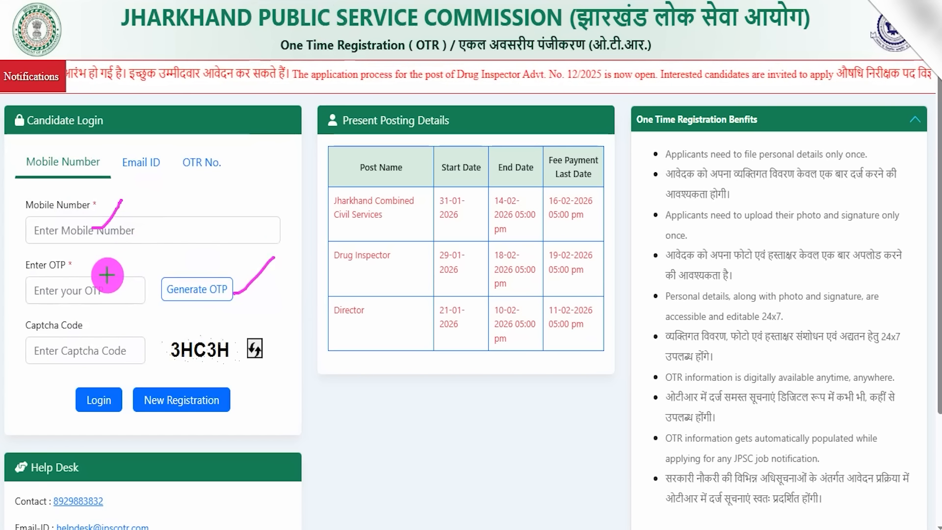
left_click_drag(38, 296, 97, 296)
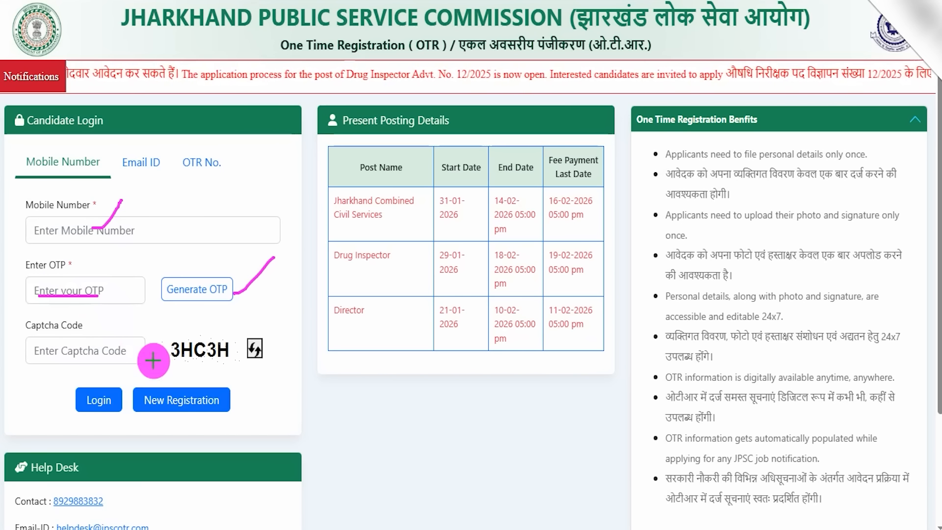
left_click_drag(176, 364, 228, 364)
left_click_drag(88, 352, 126, 314)
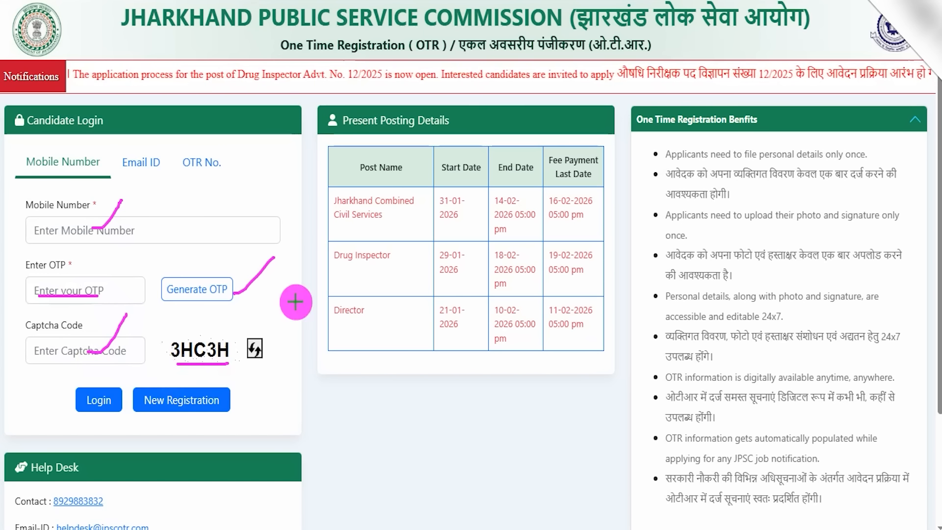
left_click_drag(27, 294, 79, 385)
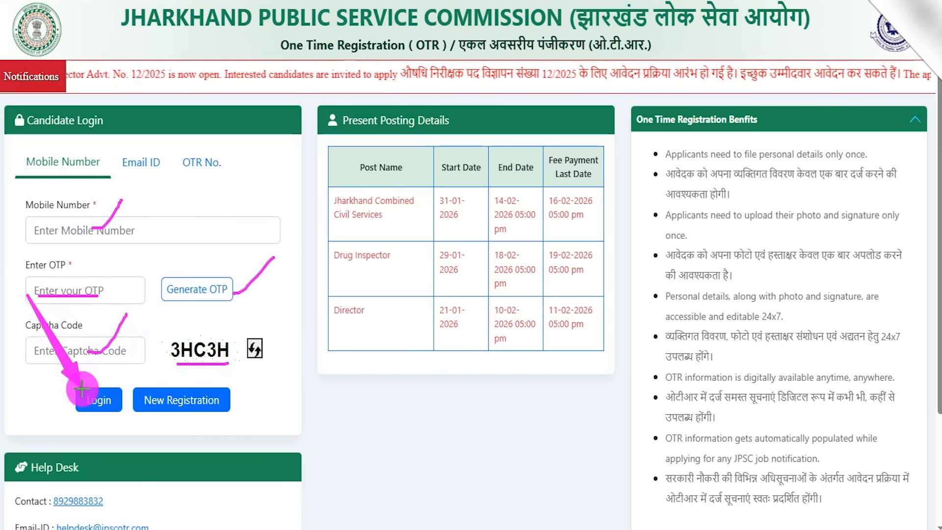
key("Escape")
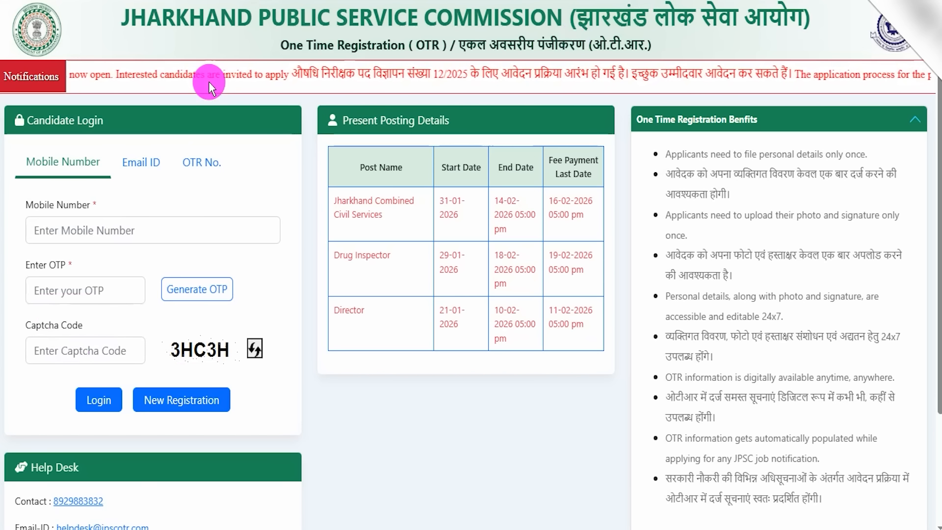
Switch the candidate login to Email ID, review its email, OTP and captcha fields, and show the OTR No. login.
left_click(142, 163)
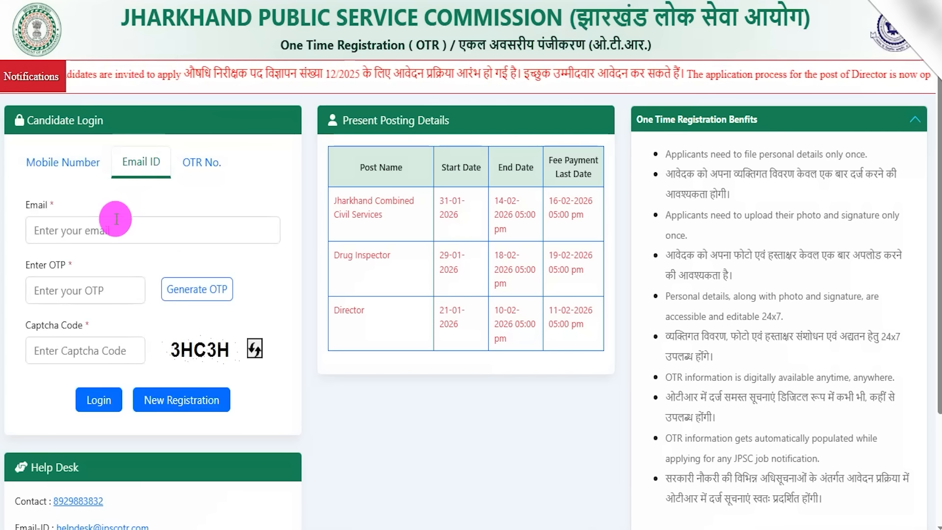
left_click(71, 231)
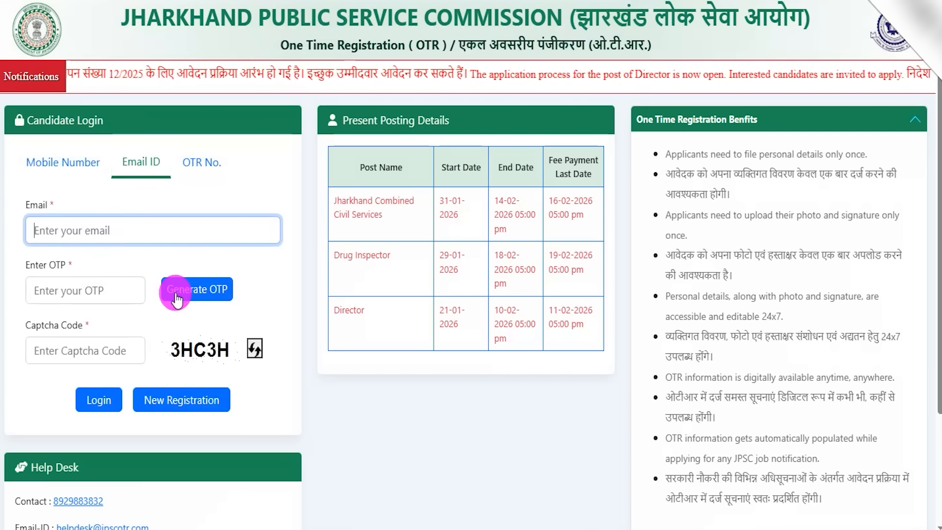
left_click(65, 290)
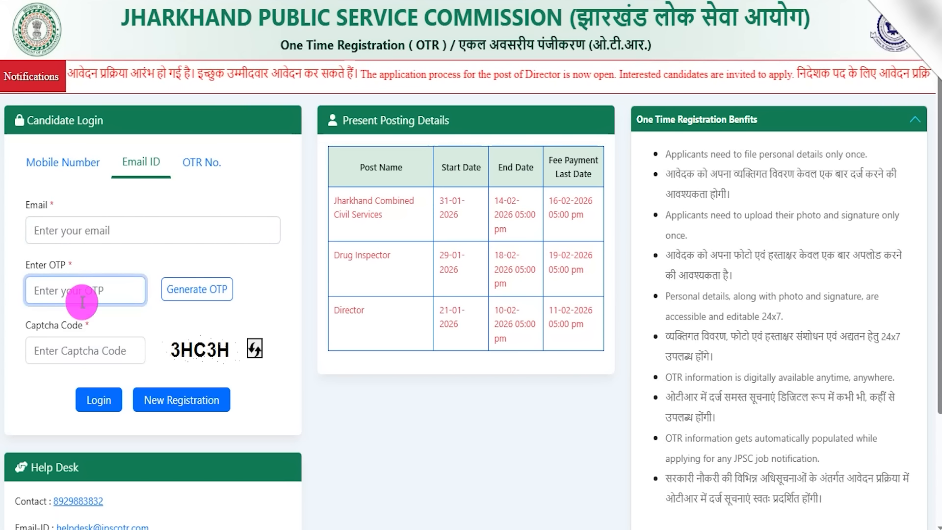
left_click(126, 351)
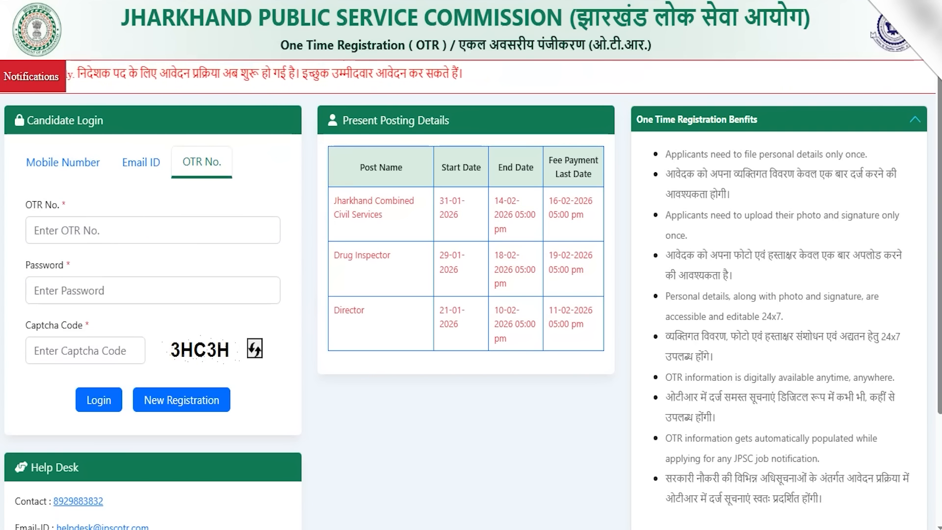
Review the OTR number, password and captcha fields of the OTR No. candidate login.
left_click_drag(231, 165, 252, 146)
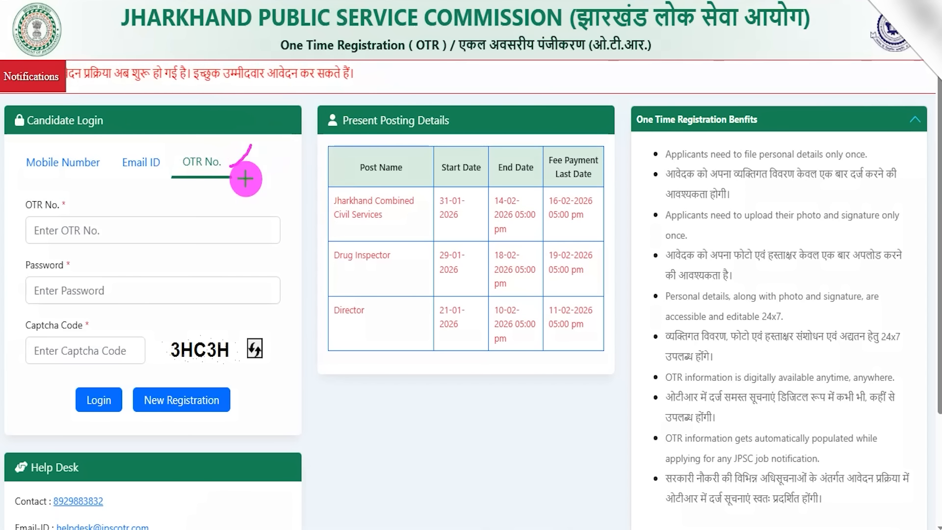
left_click_drag(53, 234, 105, 233)
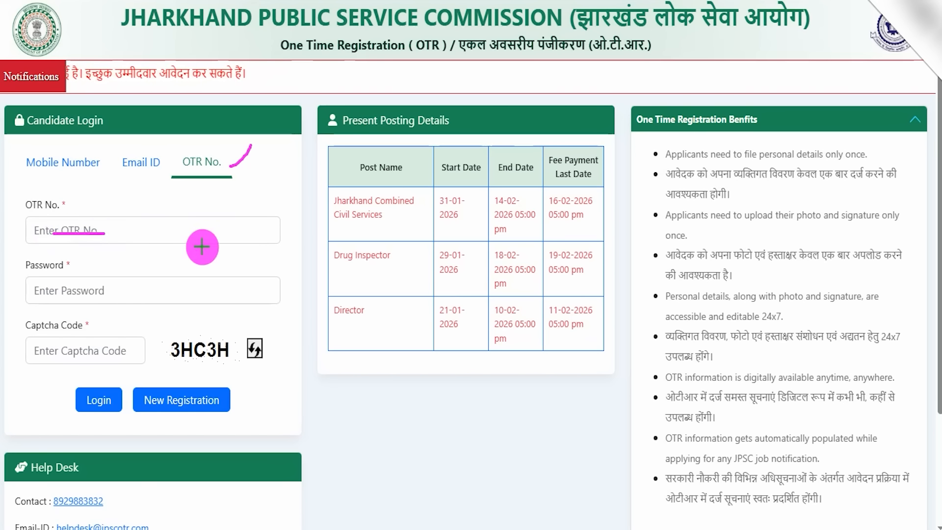
left_click_drag(113, 288, 146, 265)
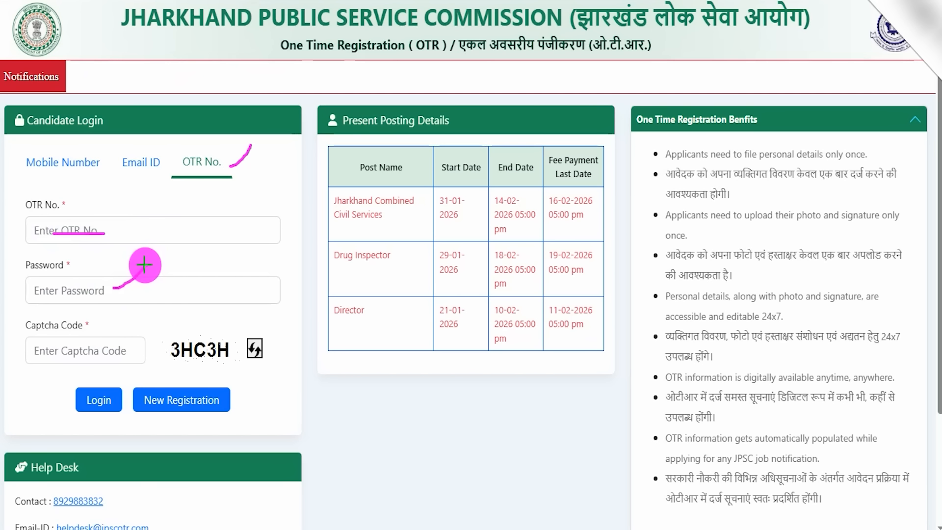
left_click_drag(144, 265, 146, 265)
left_click_drag(182, 360, 219, 360)
left_click_drag(97, 355, 130, 316)
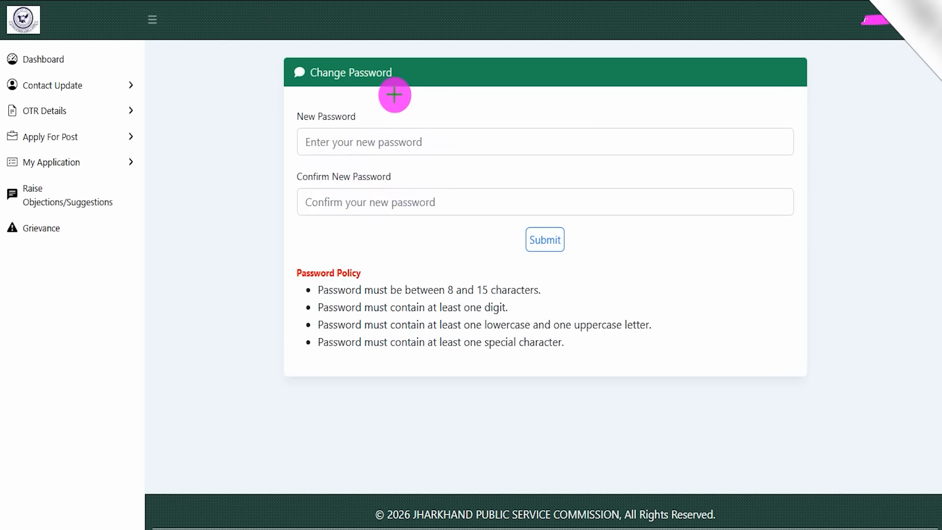
Read the Change Password policy on length, digits, lowercase and uppercase letters, and special characters.
left_click_drag(395, 95, 421, 70)
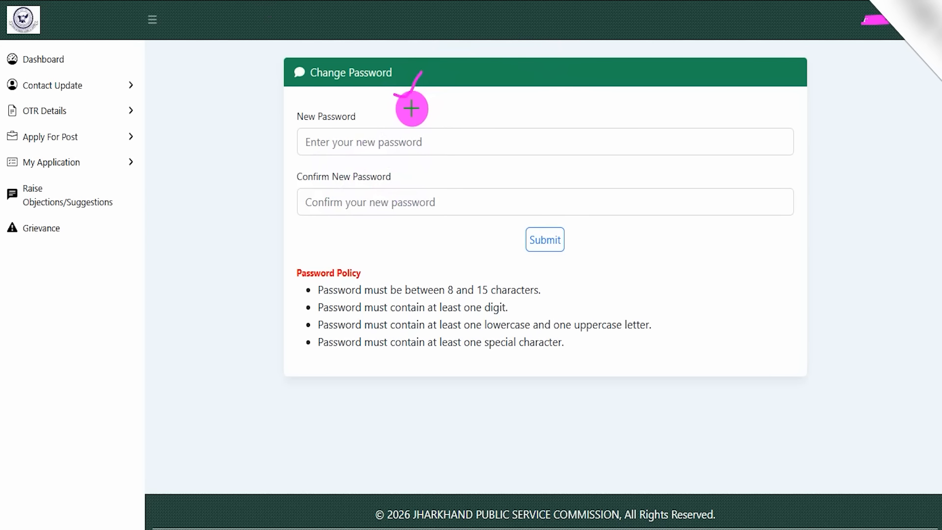
left_click(452, 295)
left_click_drag(443, 295, 482, 294)
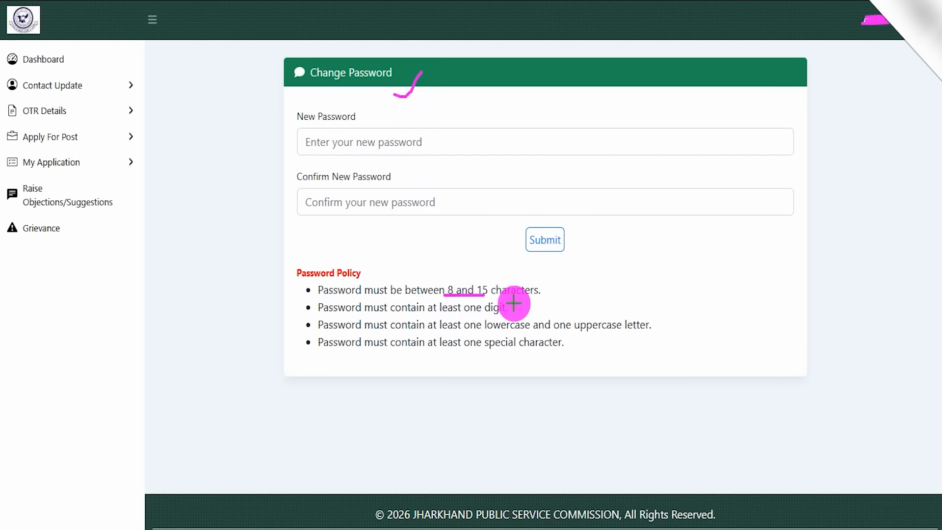
left_click_drag(577, 333, 610, 333)
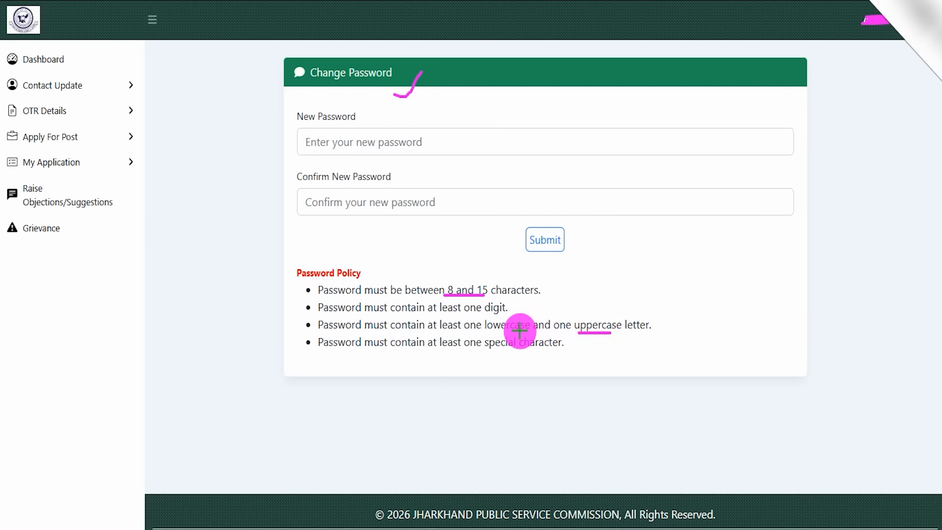
mouse_move(489, 331)
left_mouse_down()
mouse_move(519, 332)
mouse_move(523, 294)
left_mouse_up()
left_click_drag(495, 351, 569, 352)
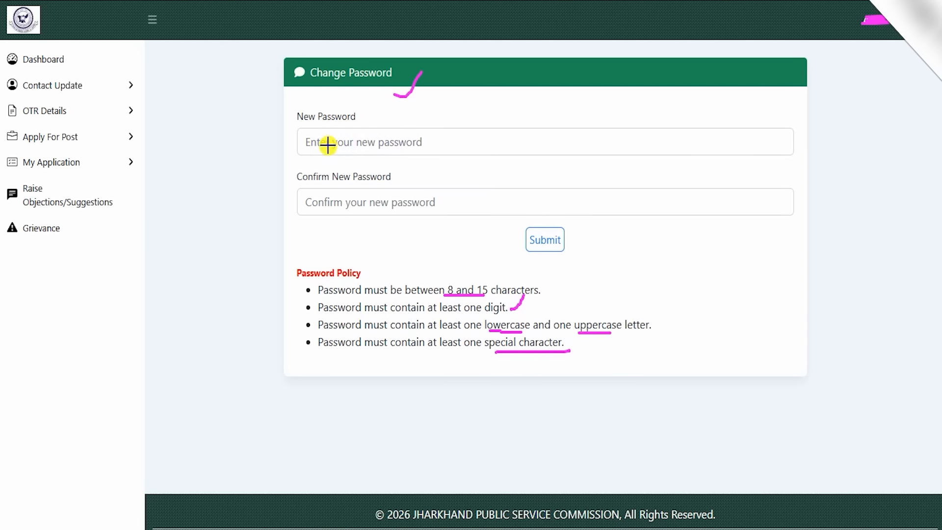
Review the new password and confirmation fields and the submit option of the Change Password form.
left_click_drag(328, 145, 414, 148)
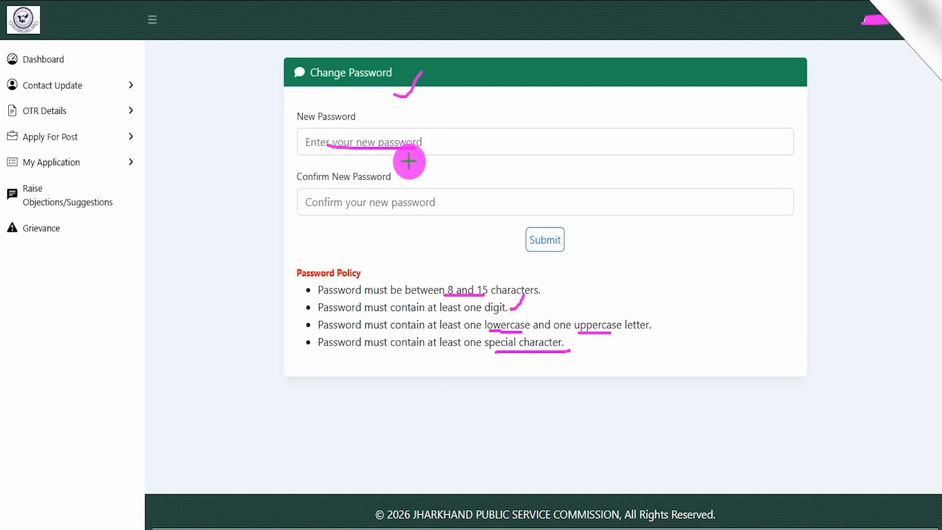
left_click_drag(390, 204, 420, 171)
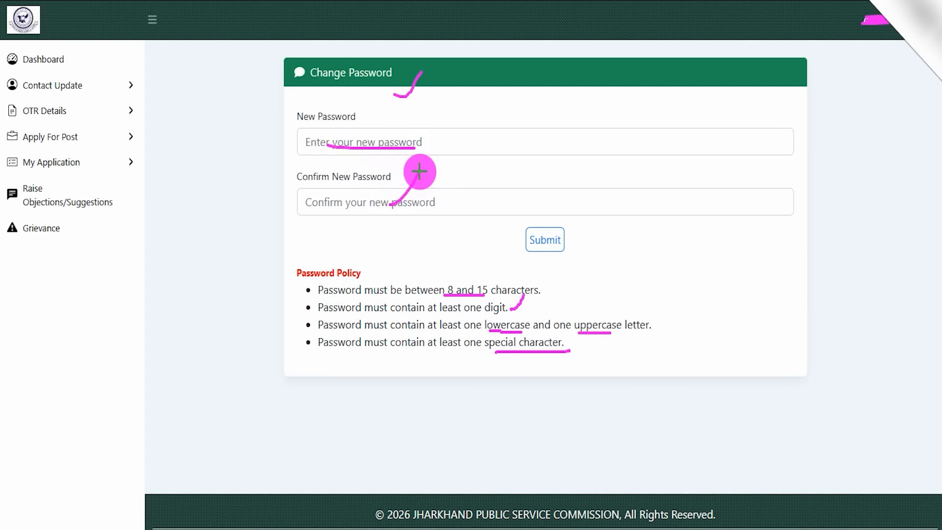
left_click_drag(741, 238, 569, 235)
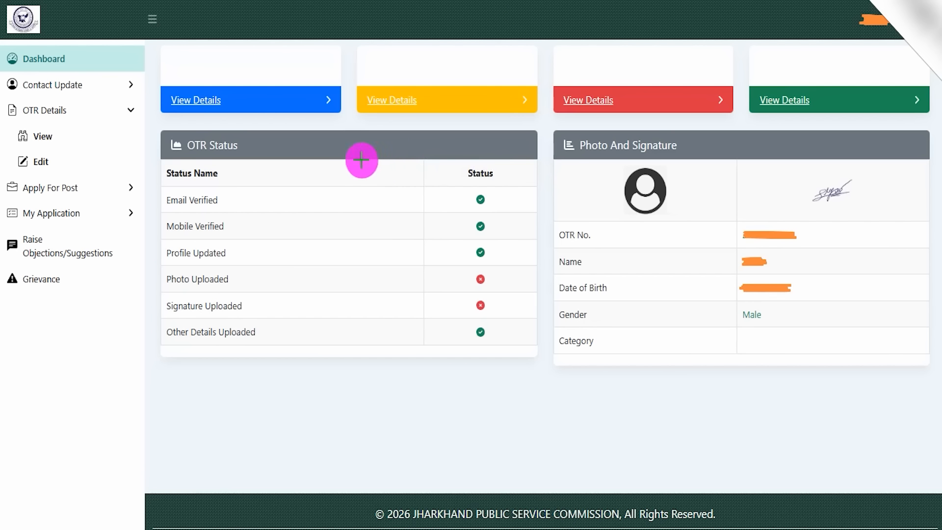
Examine the dashboard's OTR Status table for email, mobile, profile, photo and signature completion.
left_click_drag(538, 80, 571, 49)
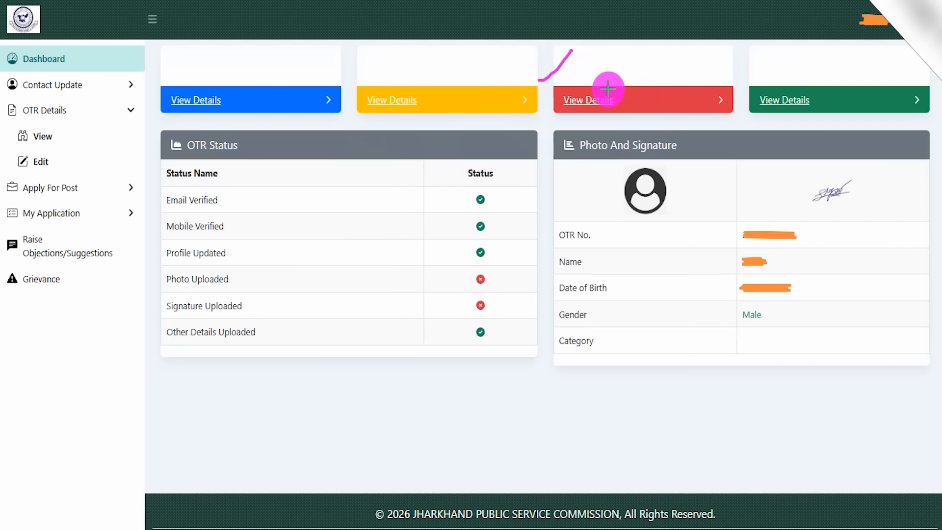
left_click_drag(507, 198, 524, 184)
left_click_drag(499, 228, 513, 212)
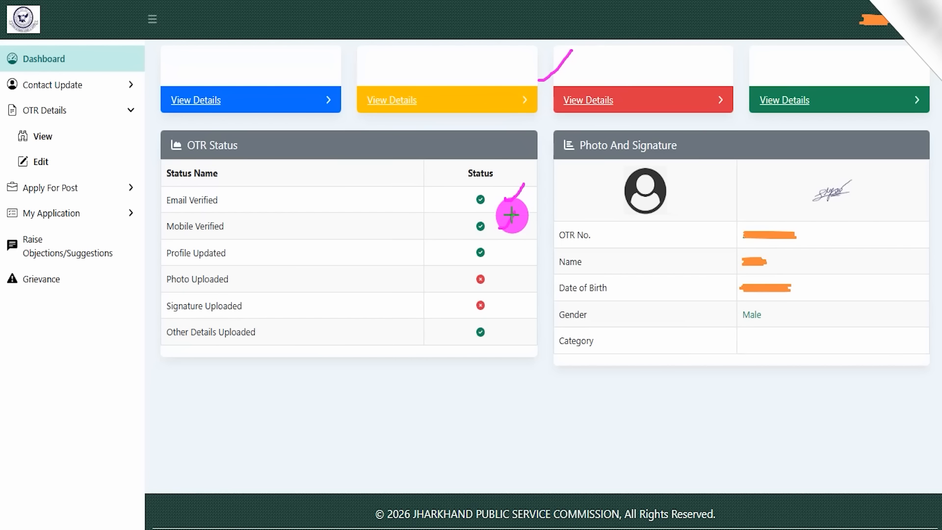
left_click_drag(491, 253, 510, 237)
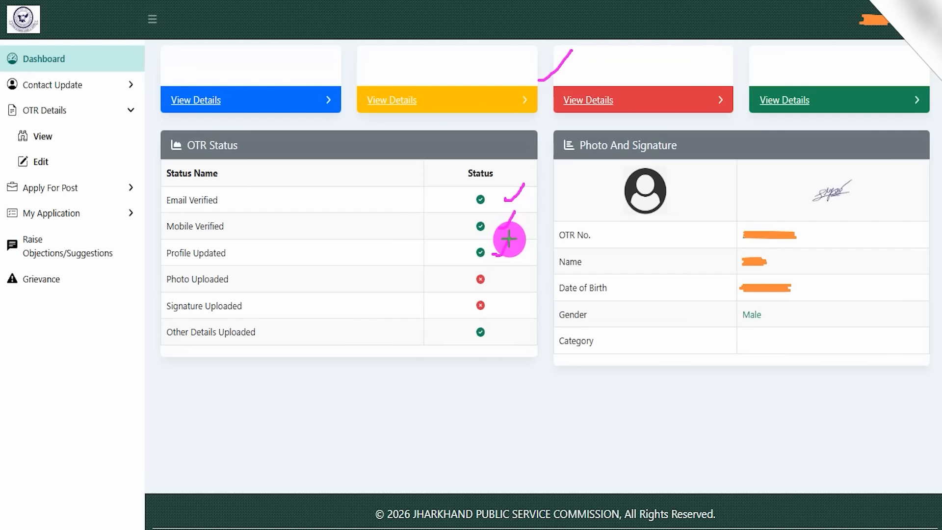
left_click_drag(241, 282, 273, 261)
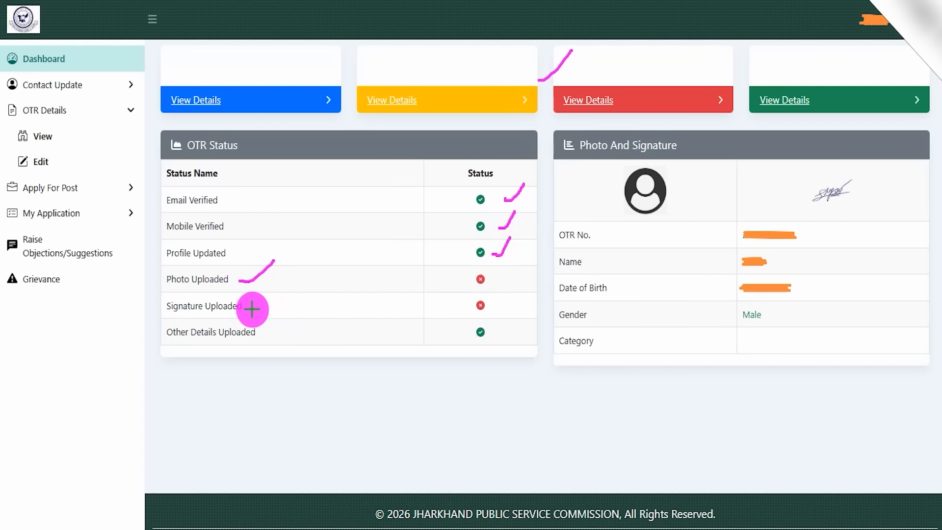
left_click_drag(252, 310, 272, 286)
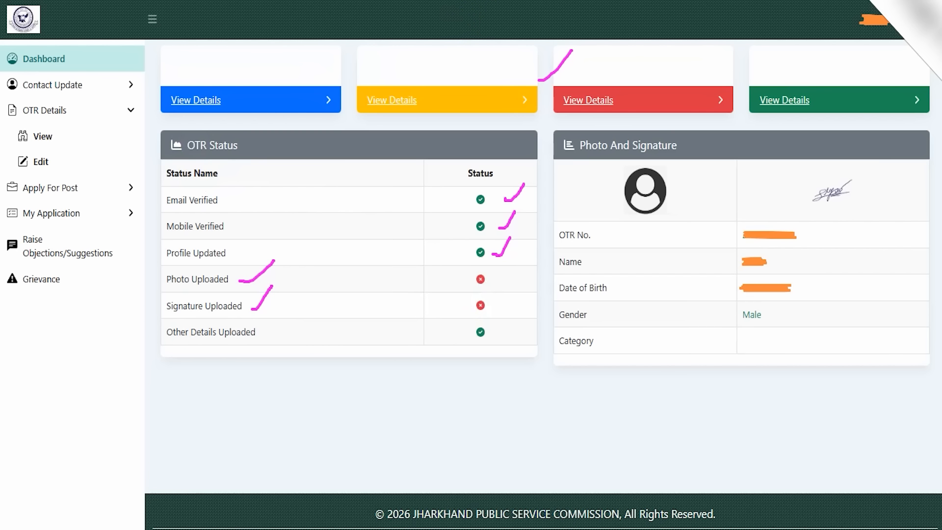
Open the OTR details for editing.
left_click_drag(5, 101, 137, 125)
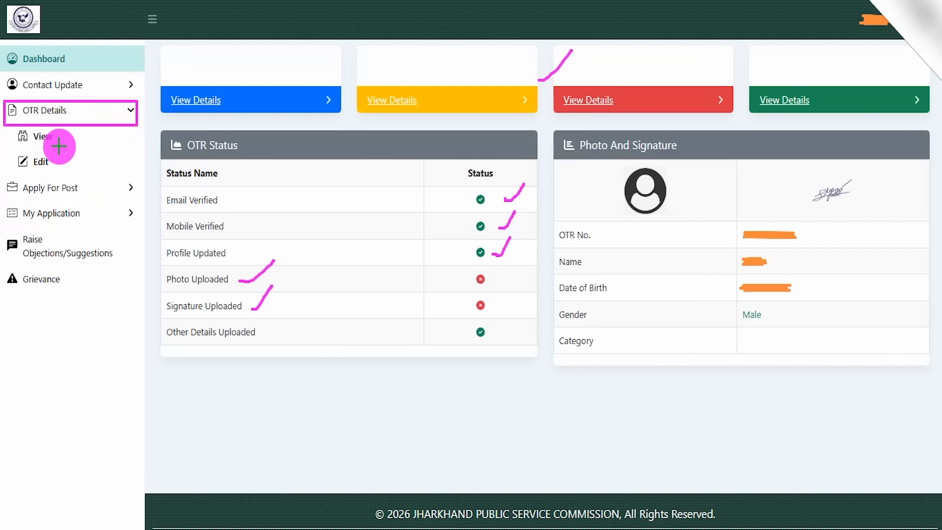
left_click_drag(7, 151, 66, 170)
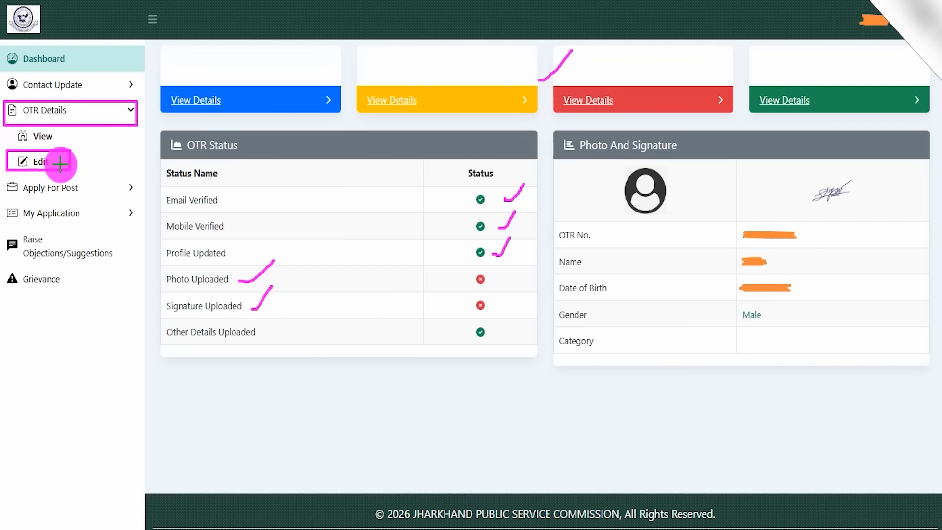
left_click(59, 162)
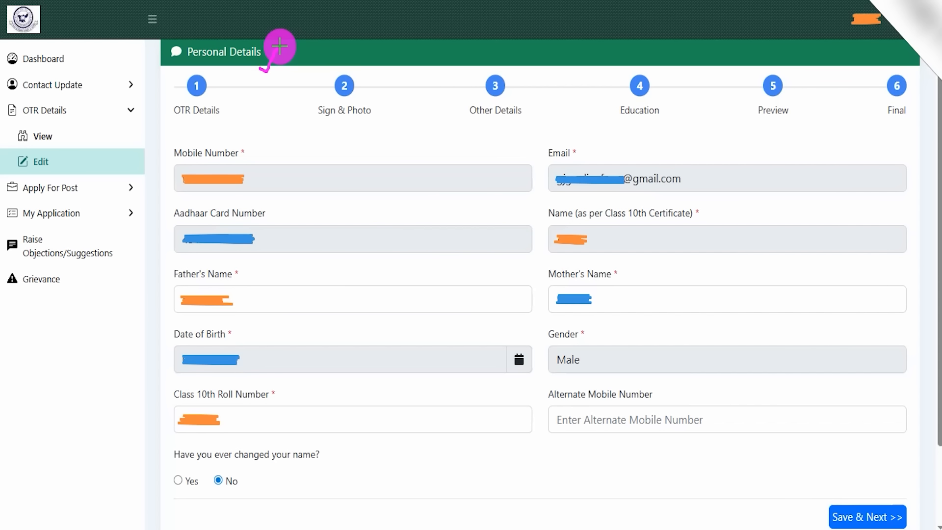
Check the father's and mother's names in Personal Details, then save and continue to Sign & Photo.
left_click_drag(327, 299, 353, 278)
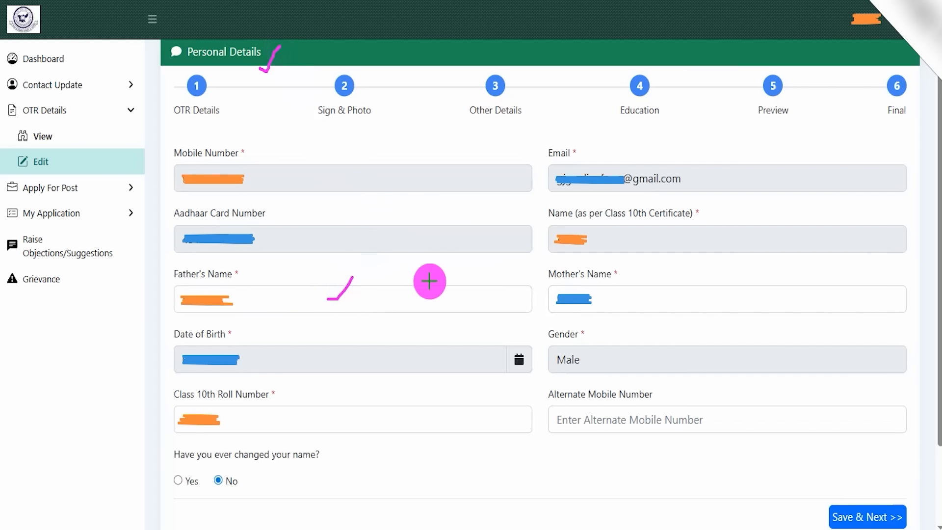
left_click_drag(602, 298, 622, 283)
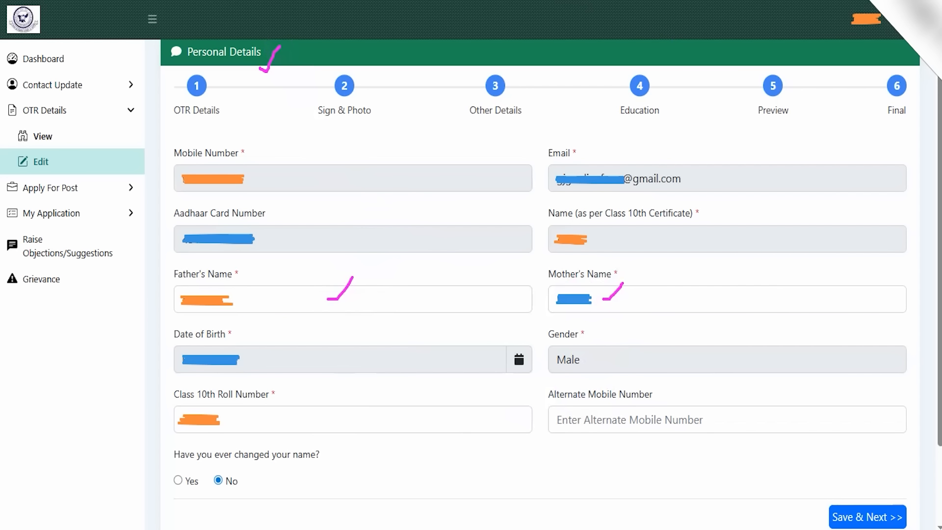
left_click_drag(764, 378, 831, 505)
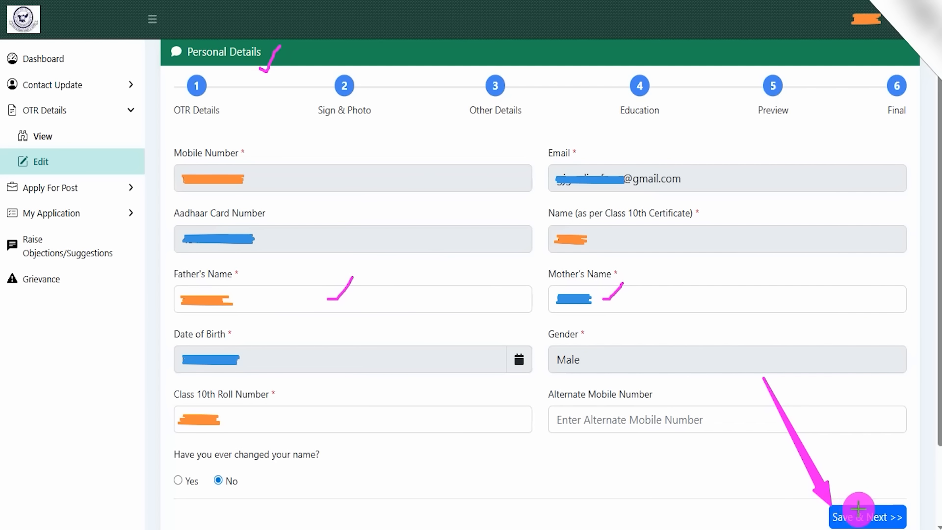
left_click(861, 510)
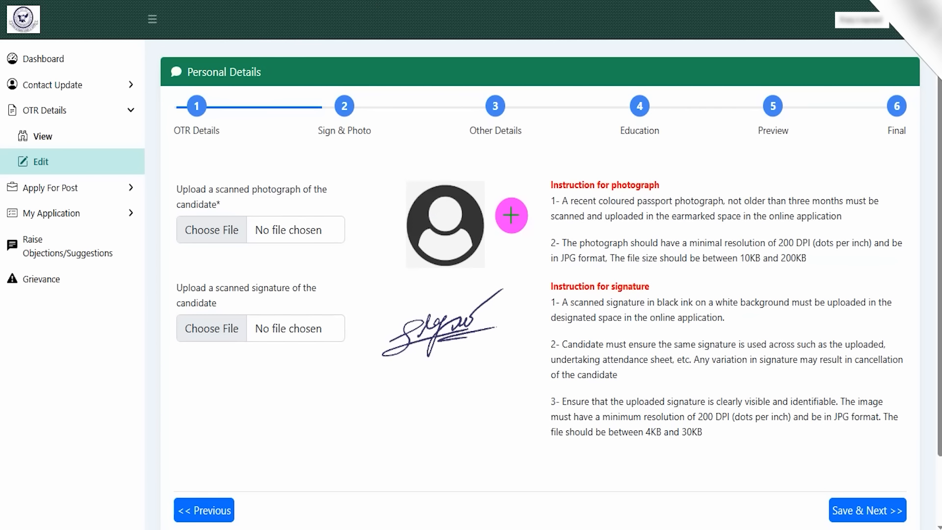
Read the photograph and signature instructions on resolution, JPG format and file size limits.
mouse_move(379, 94)
left_mouse_down()
mouse_move(311, 112)
mouse_move(391, 124)
mouse_move(370, 92)
left_mouse_up()
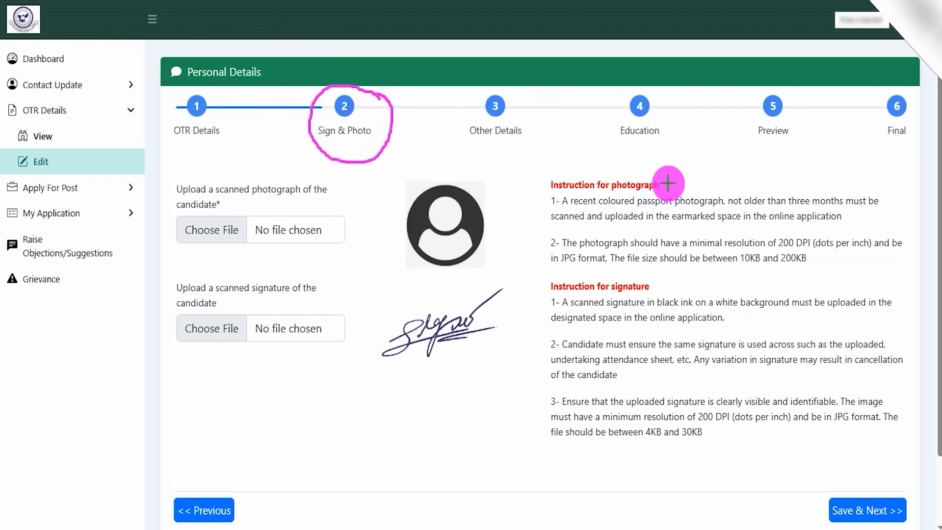
left_click_drag(668, 183, 694, 145)
mouse_move(739, 265)
left_mouse_down()
mouse_move(813, 262)
mouse_move(811, 250)
left_mouse_up()
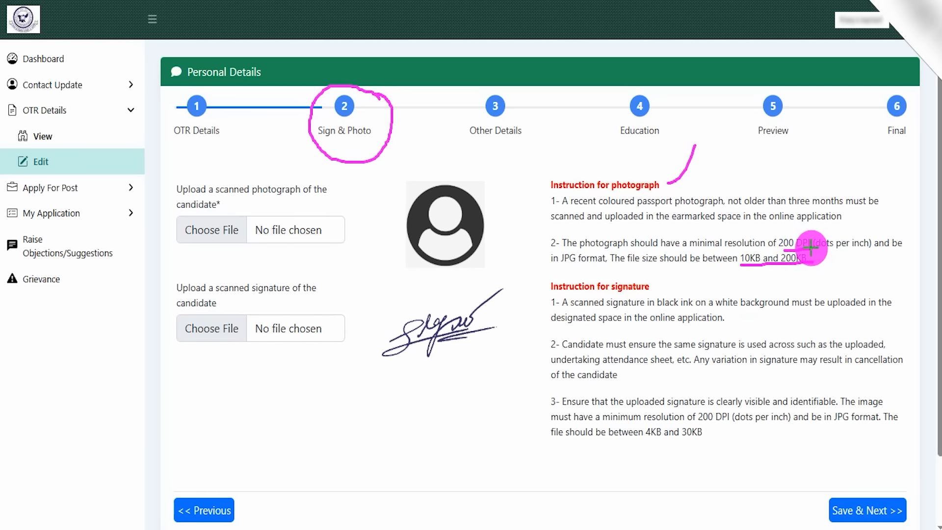
left_click_drag(563, 266, 620, 265)
mouse_move(650, 441)
left_mouse_down()
mouse_move(719, 440)
mouse_move(742, 395)
left_mouse_up()
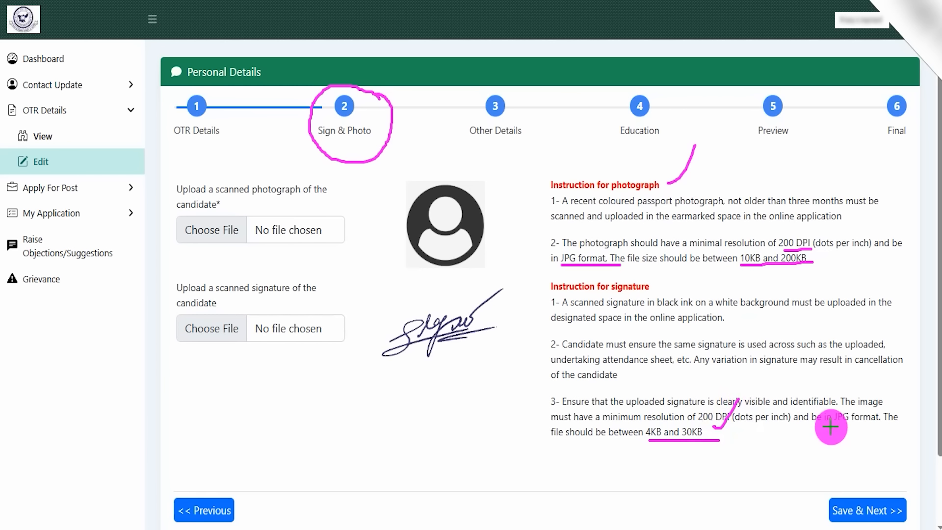
left_click_drag(845, 428, 866, 396)
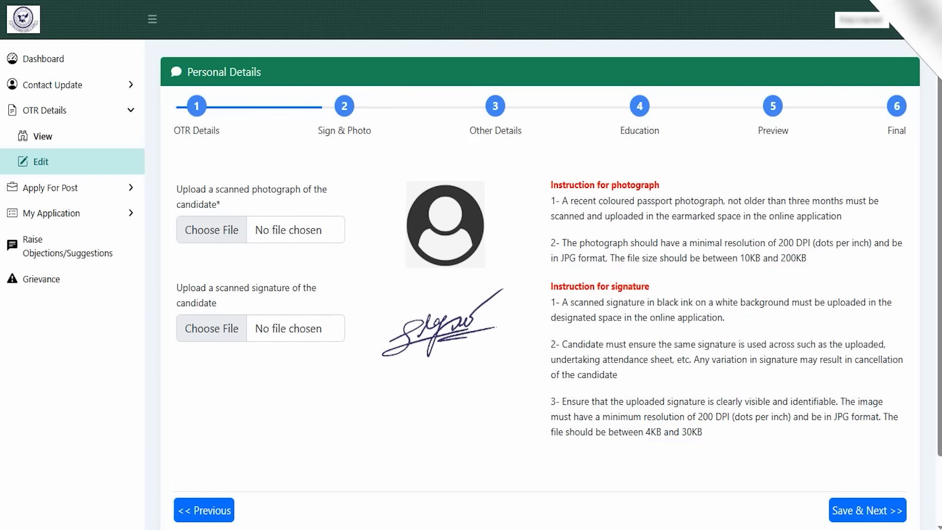
Check the photograph and signature upload fields and previews, then save and continue to Other Details.
left_click_drag(235, 220, 261, 182)
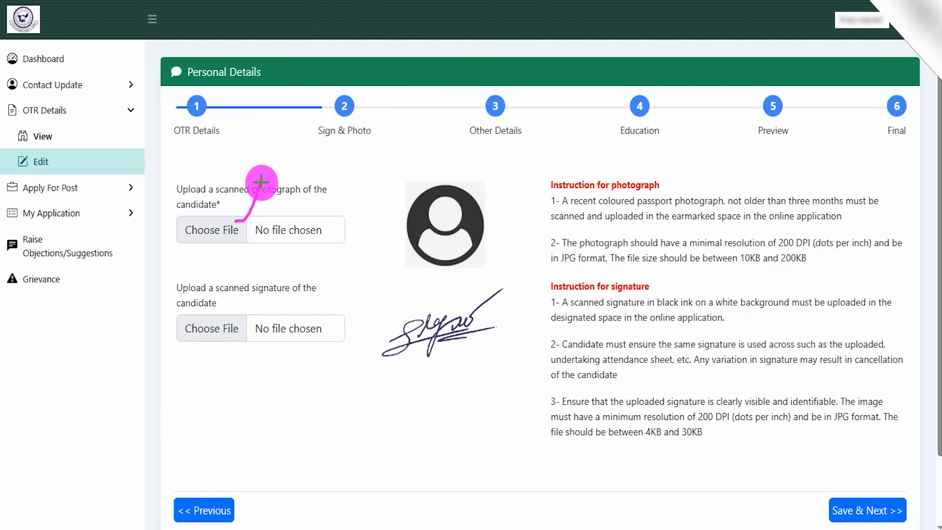
left_click_drag(238, 321, 265, 275)
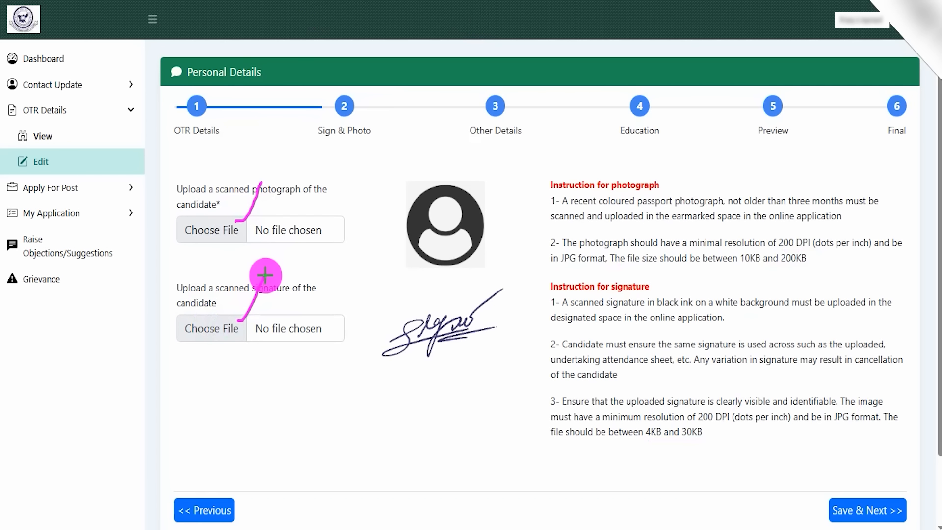
left_click_drag(474, 231, 497, 188)
left_click_drag(484, 328, 537, 261)
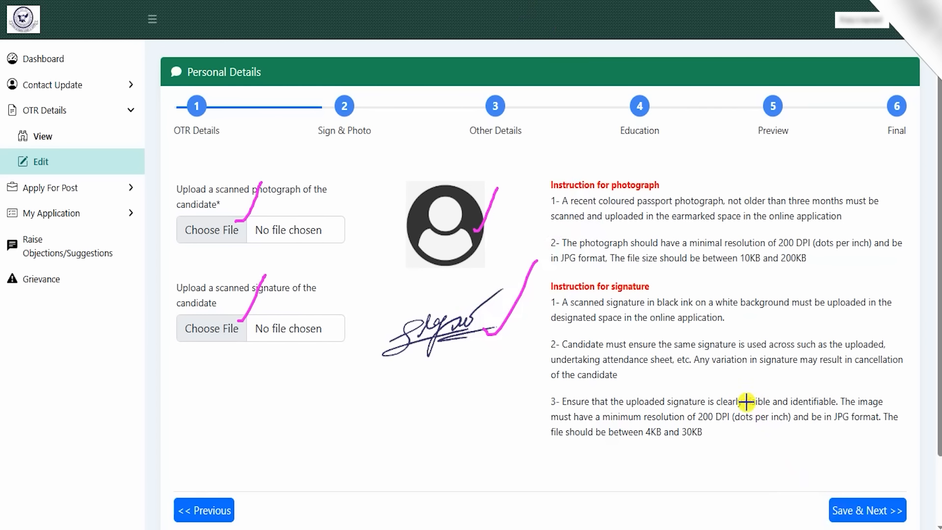
left_click_drag(747, 401, 813, 486)
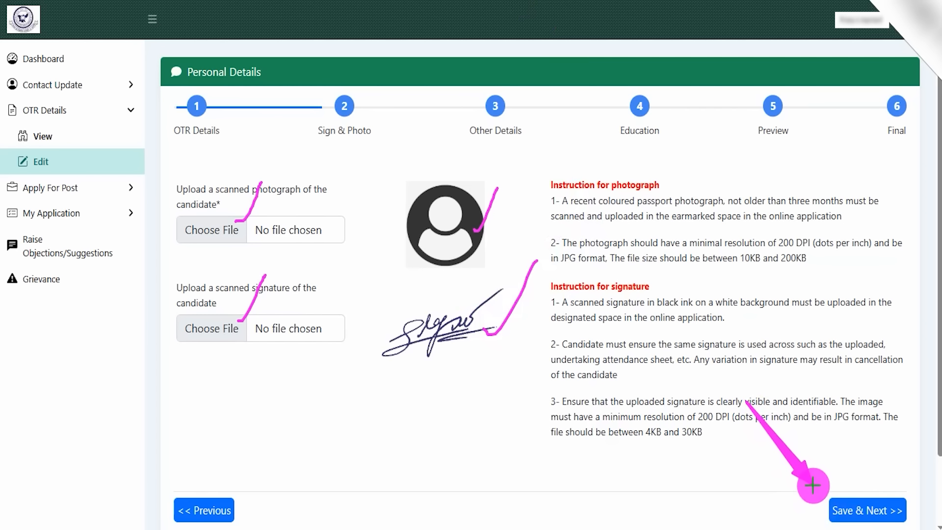
left_click(840, 509)
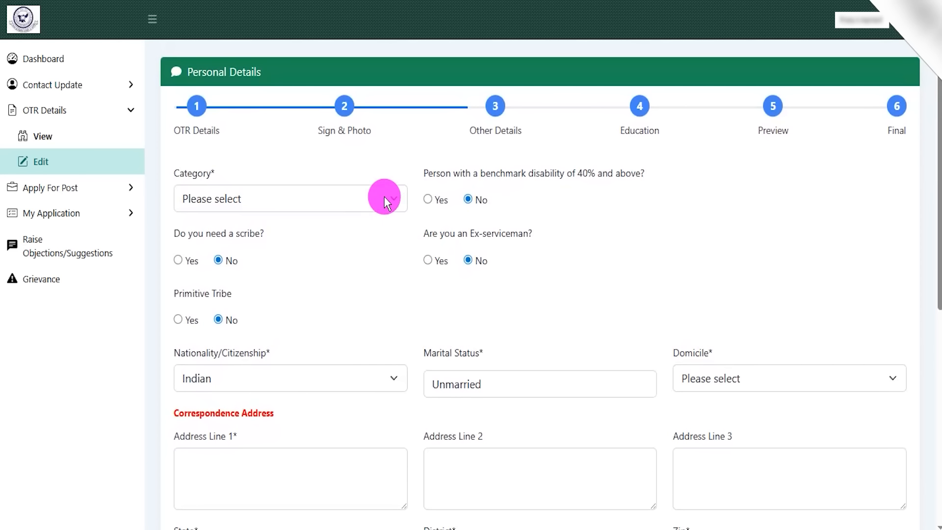
Set the candidate's category to SC and check the benchmark disability question.
left_click(227, 199)
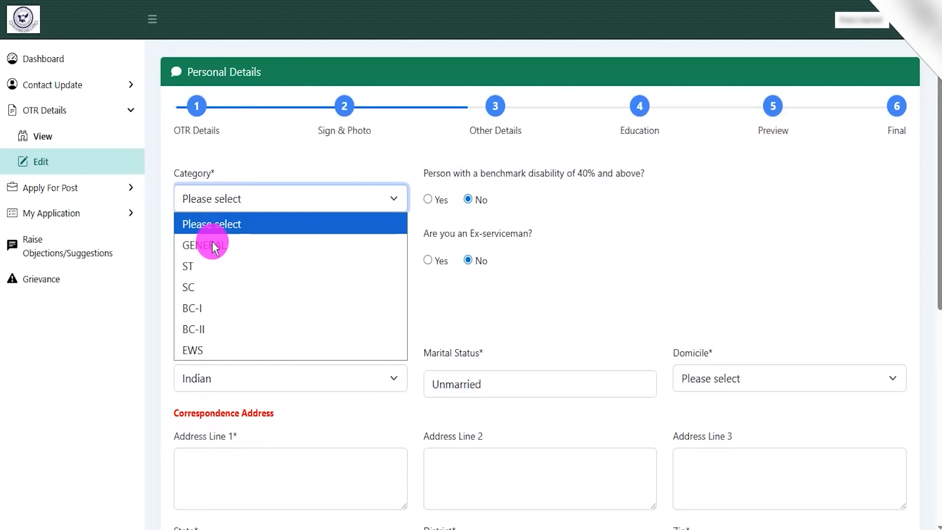
left_click(199, 284)
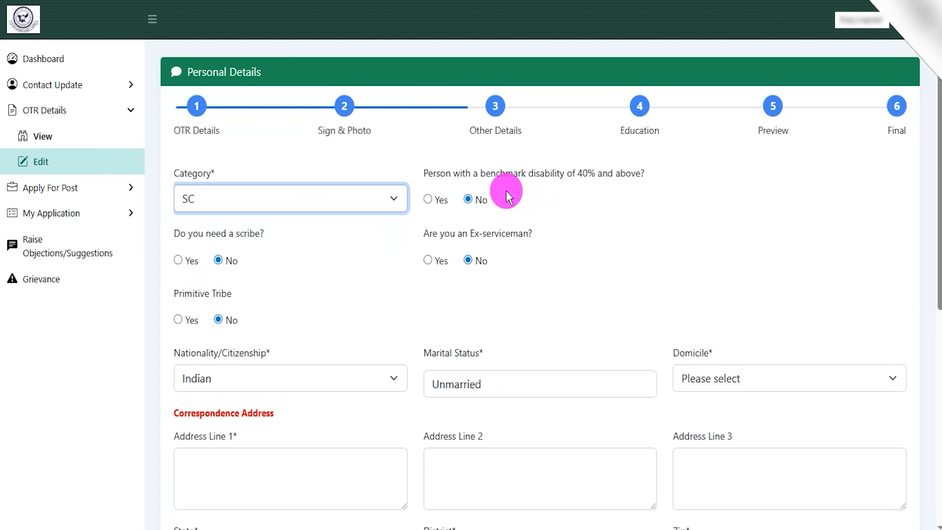
left_click_drag(441, 174, 536, 175)
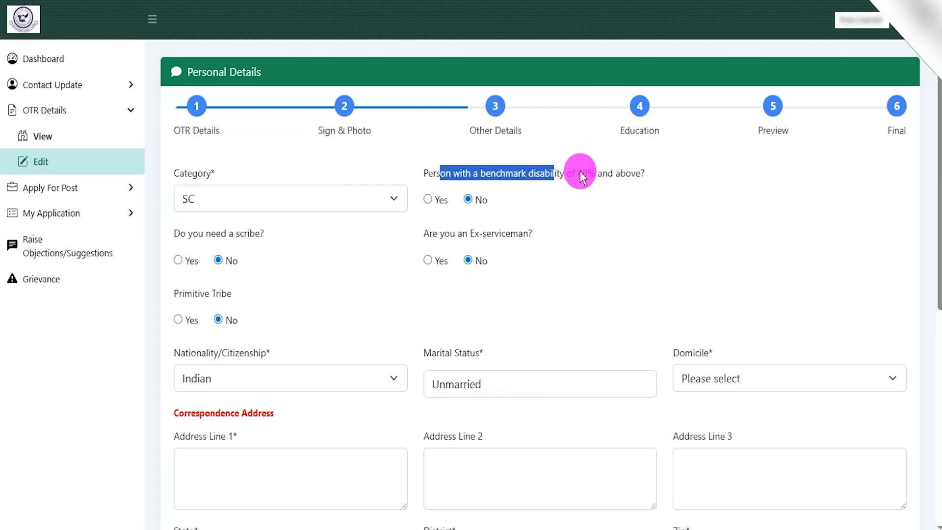
Try Yes for the benchmark disability question with Visual Impairment as the type, and return the answer to No.
left_click_drag(579, 173, 621, 172)
left_click(427, 200)
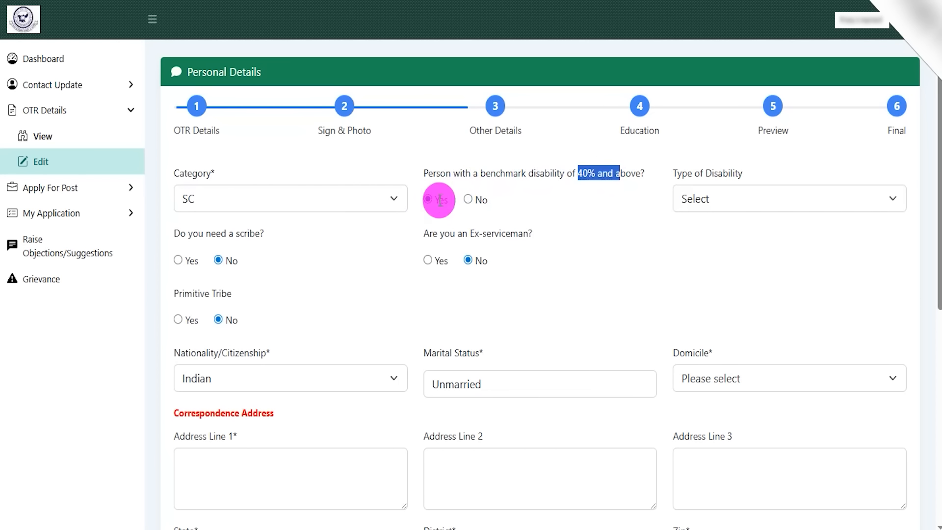
left_click(708, 197)
left_click(625, 249)
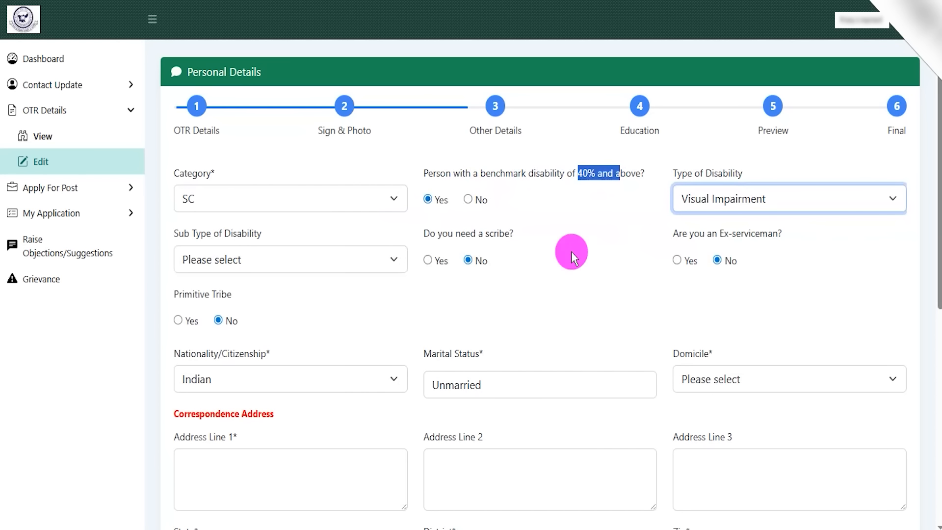
left_click(470, 198)
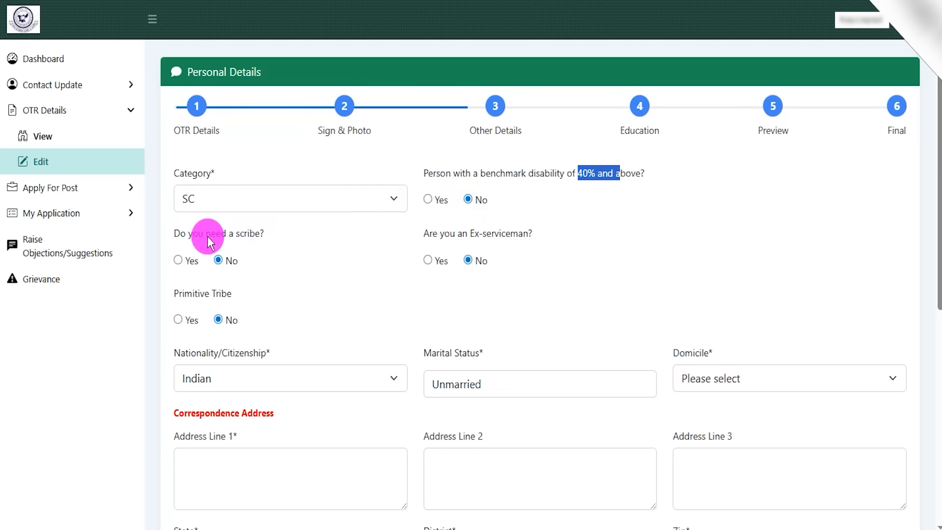
Try Yes for the scribe, ex-serviceman and Primitive Tribe questions, returning each answer to No.
left_click(188, 233)
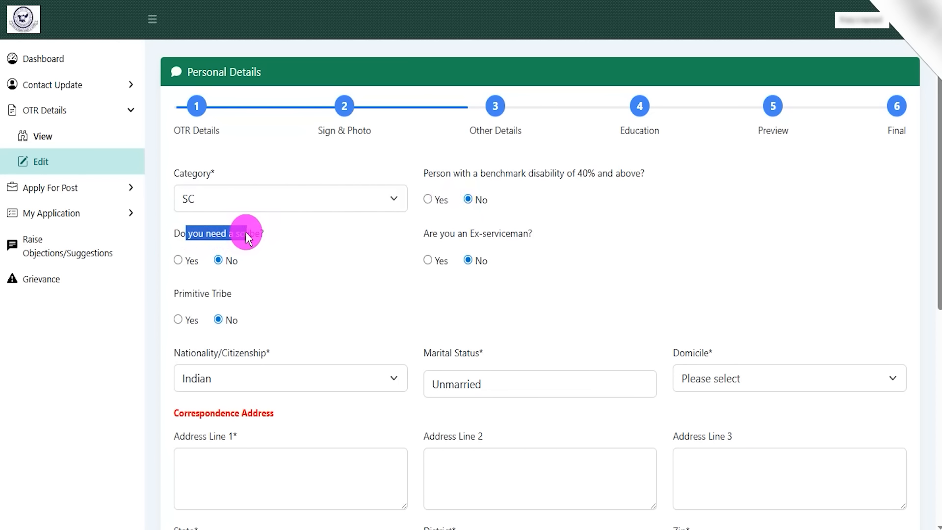
left_click(178, 260)
left_click(219, 260)
left_click_drag(432, 234, 499, 235)
left_click(428, 260)
left_click(469, 261)
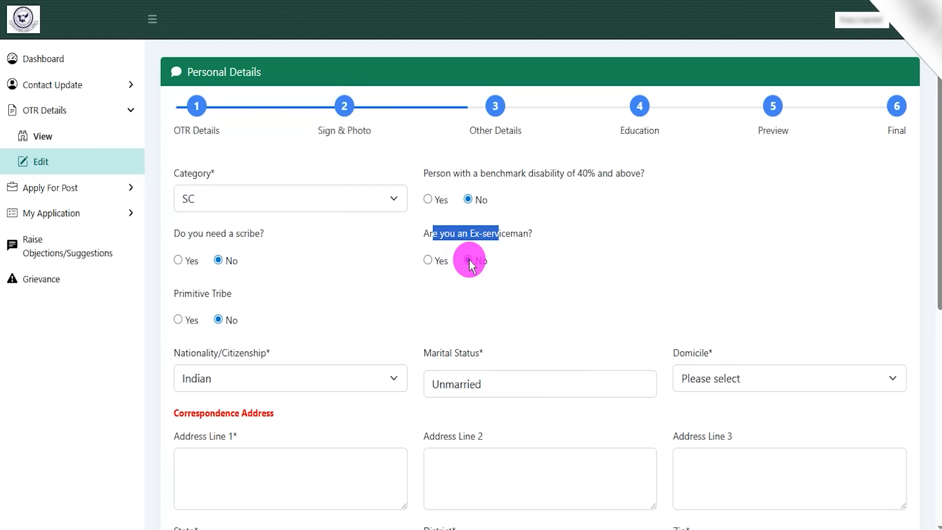
left_click(188, 297)
left_click_drag(188, 297, 220, 295)
left_click(179, 319)
left_click(220, 319)
Set nationality to Indian, marital status to Unmarried and domicile to Jharkhand.
scroll(394, 334, "down", 3)
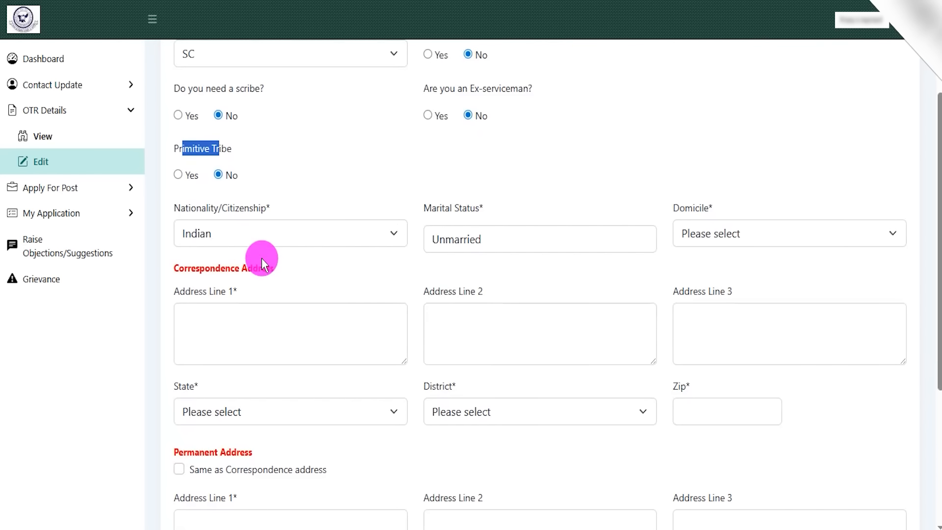
left_click(269, 237)
left_click(227, 259)
left_click(475, 238)
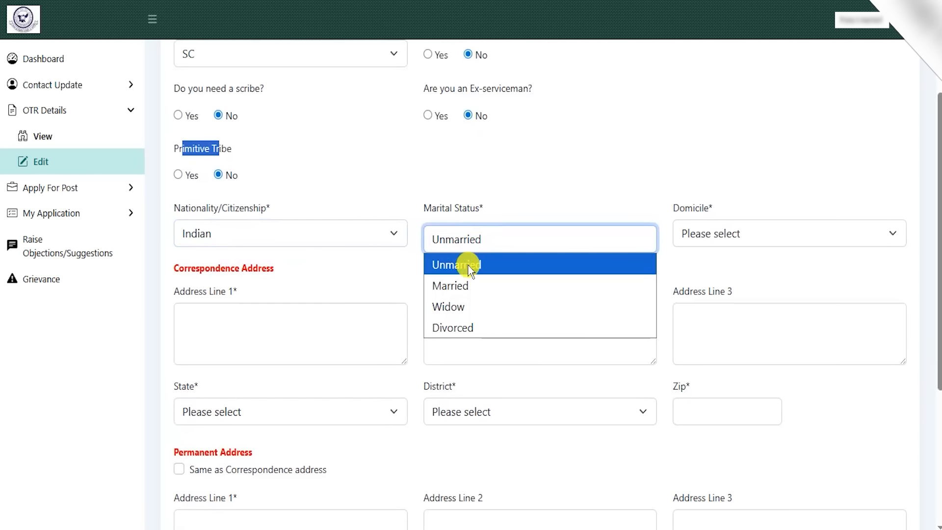
left_click(468, 267)
left_click(702, 231)
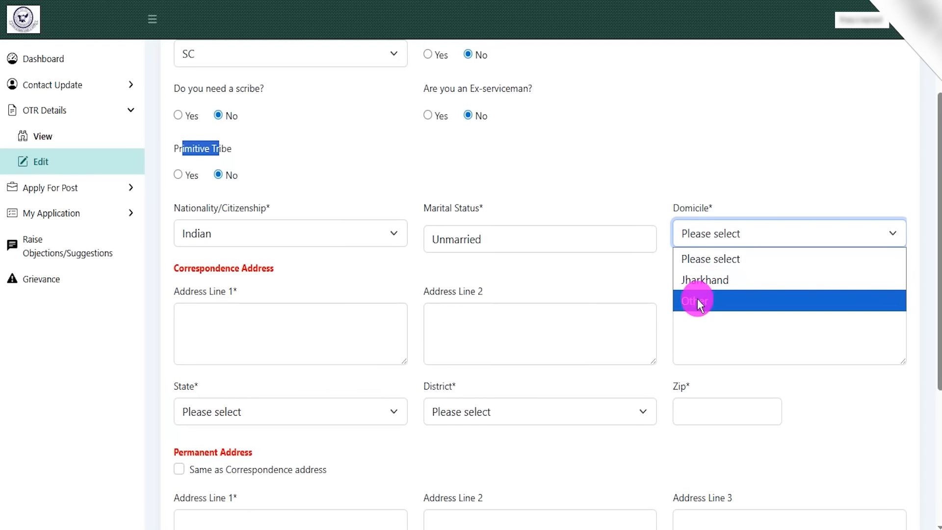
left_click(696, 300)
left_click(700, 240)
left_click(696, 279)
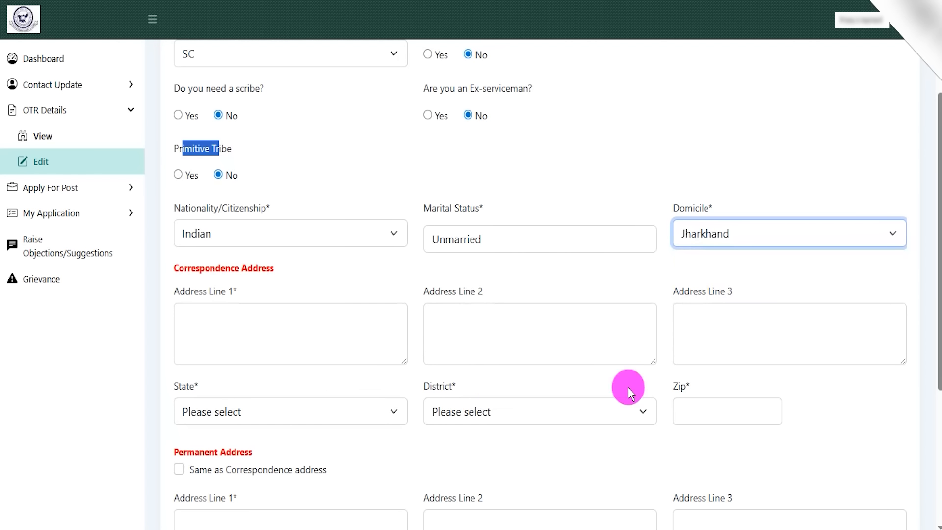
Review the correspondence address lines and the state, district and zip fields.
left_click_drag(185, 269, 247, 270)
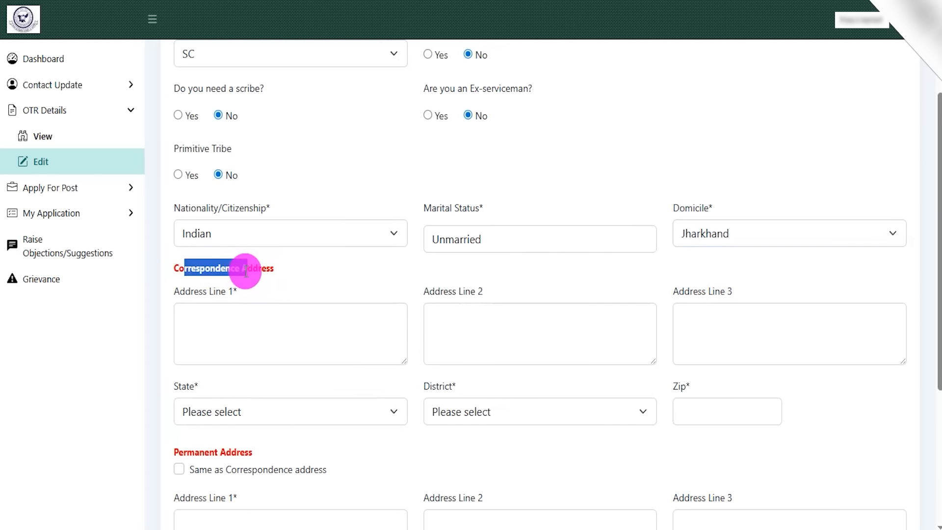
scroll(245, 270, "down", 3)
left_click(234, 194)
left_click_drag(465, 149, 476, 148)
left_click_drag(689, 147, 708, 147)
left_click(228, 269)
left_click(435, 267)
left_click(702, 265)
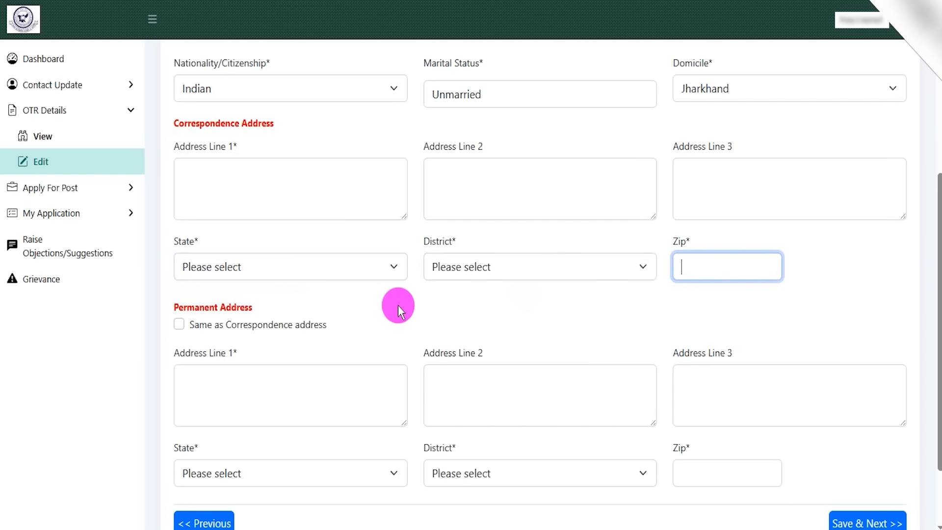
Review the permanent address fields below the correspondence address.
left_click_drag(191, 305, 253, 307)
left_click(248, 380)
left_click(479, 387)
left_click(710, 382)
scroll(431, 416, "down", 1)
scroll(431, 416, "down", 2)
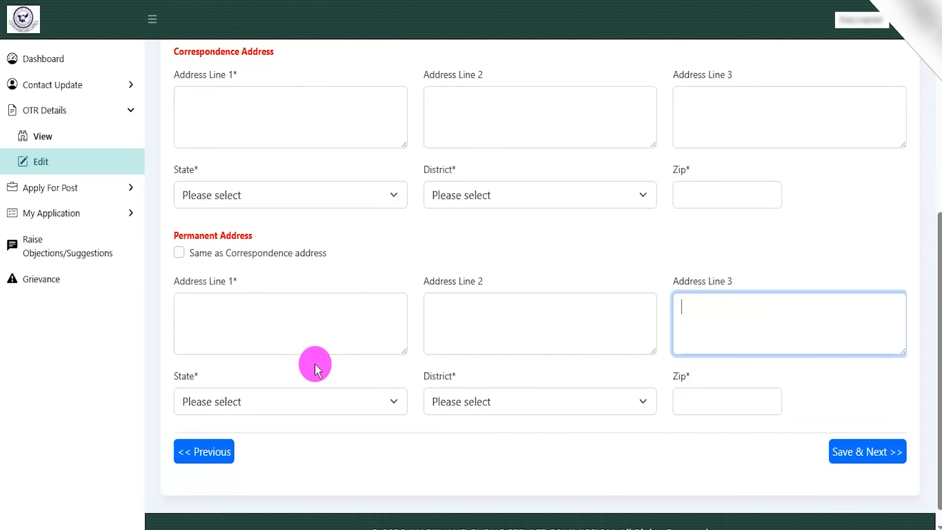
Mark the permanent address as the same as the correspondence address.
scroll(314, 363, "up", 3)
left_click_drag(187, 307, 263, 314)
left_click_drag(188, 124, 323, 125)
scroll(291, 261, "down", 2)
left_click_drag(208, 252, 318, 253)
left_click(180, 251)
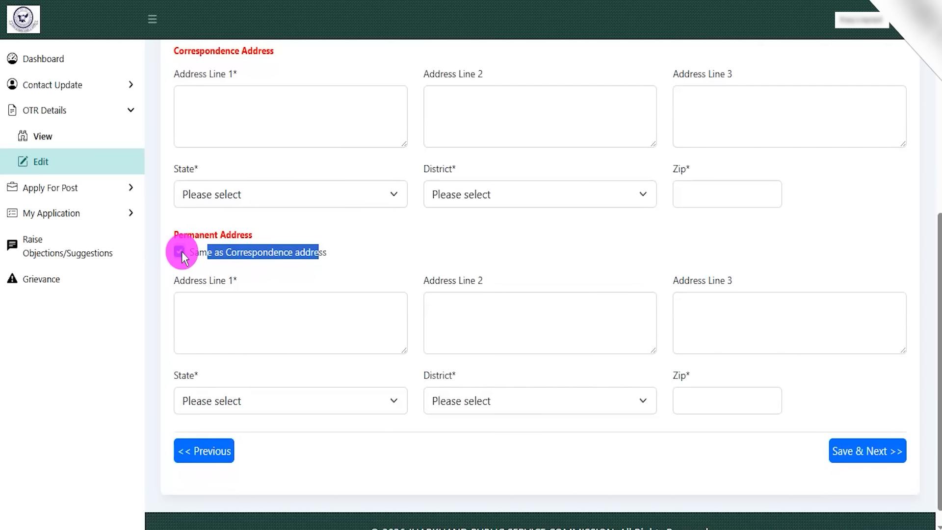
left_click_drag(188, 234, 248, 235)
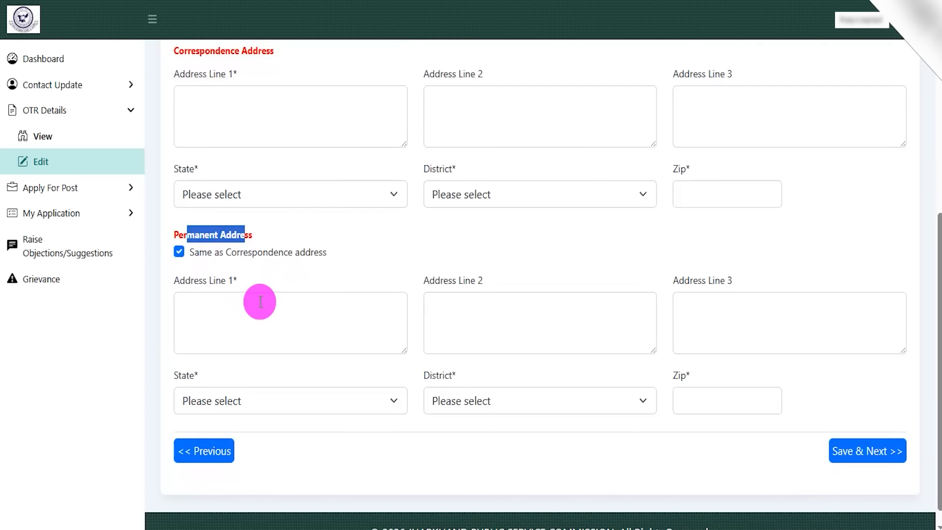
left_click_drag(195, 50, 262, 65)
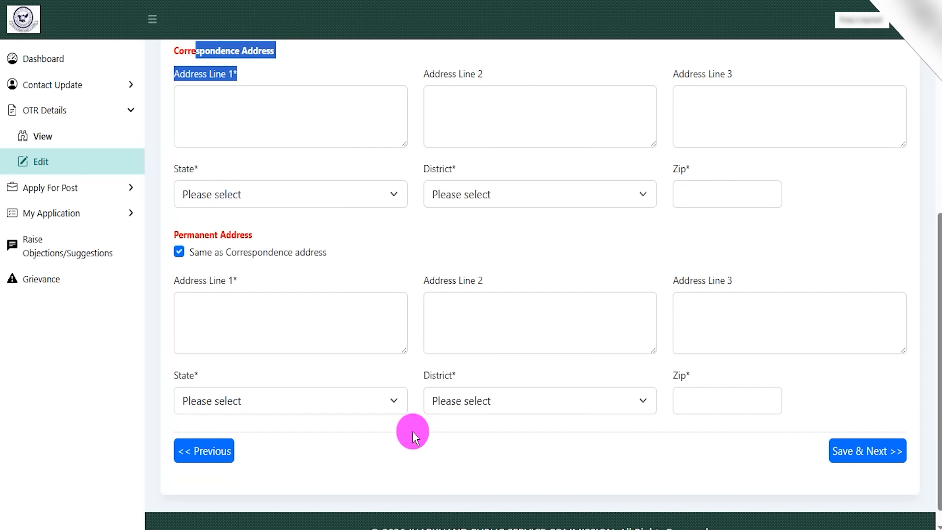
Save the Other Details section and continue to Education.
left_click(639, 2)
left_click_drag(882, 241, 865, 431)
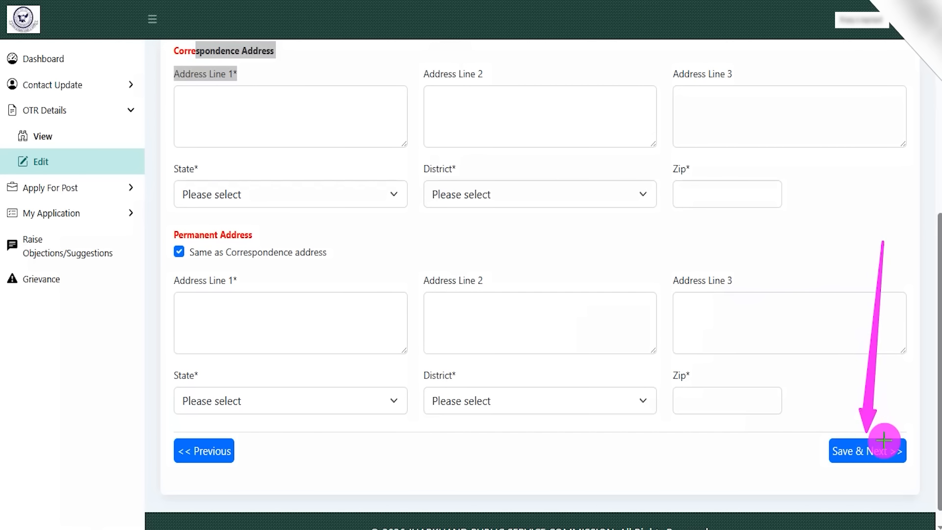
left_click(883, 439)
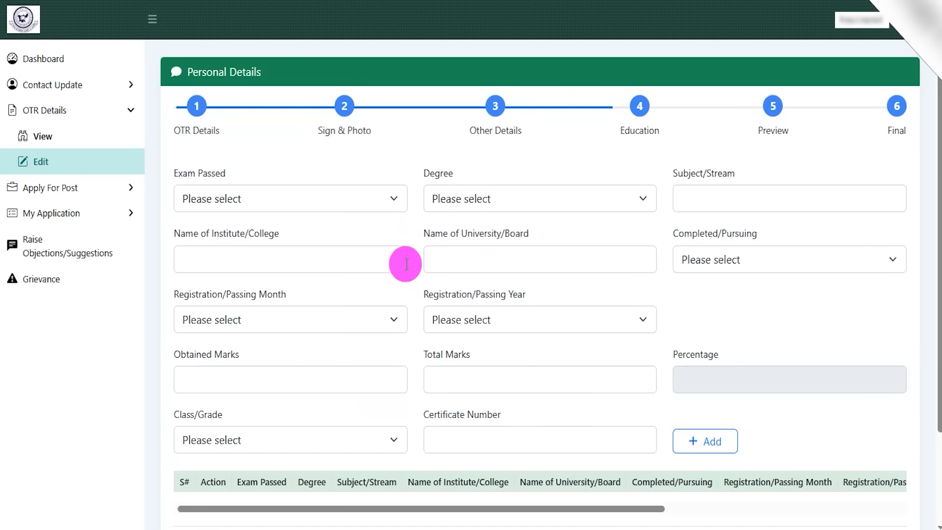
left_click(638, 2)
mouse_move(647, 91)
left_mouse_down()
mouse_move(621, 144)
mouse_move(658, 93)
mouse_move(640, 89)
left_mouse_up()
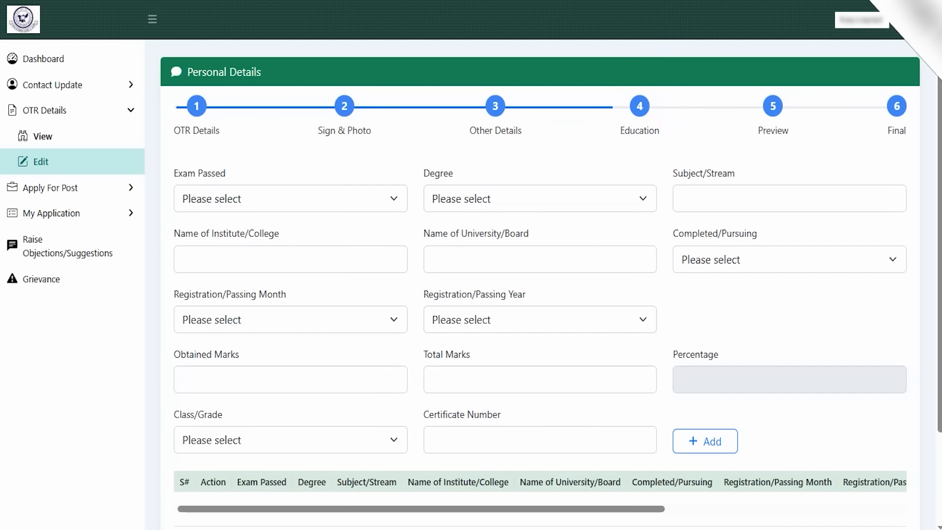
Set the exam passed to 10th and the degree to High School.
left_click(246, 196)
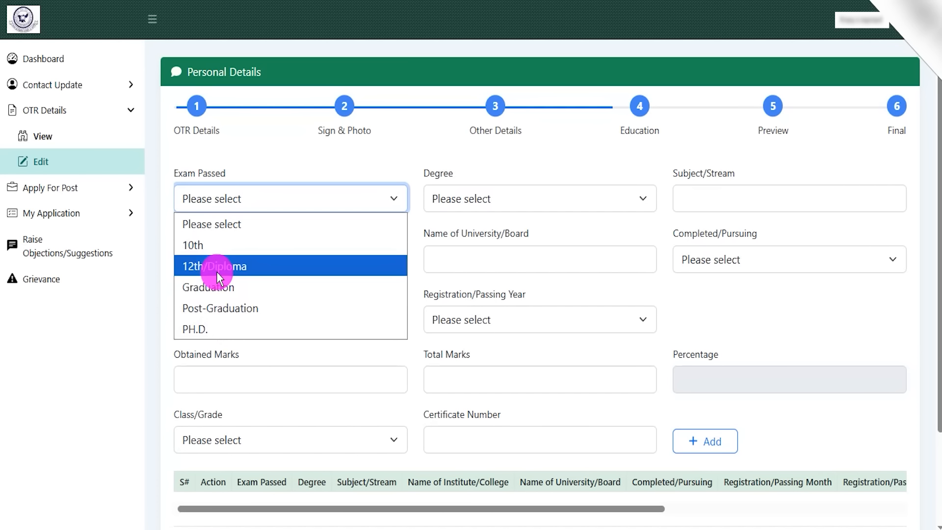
left_click(199, 245)
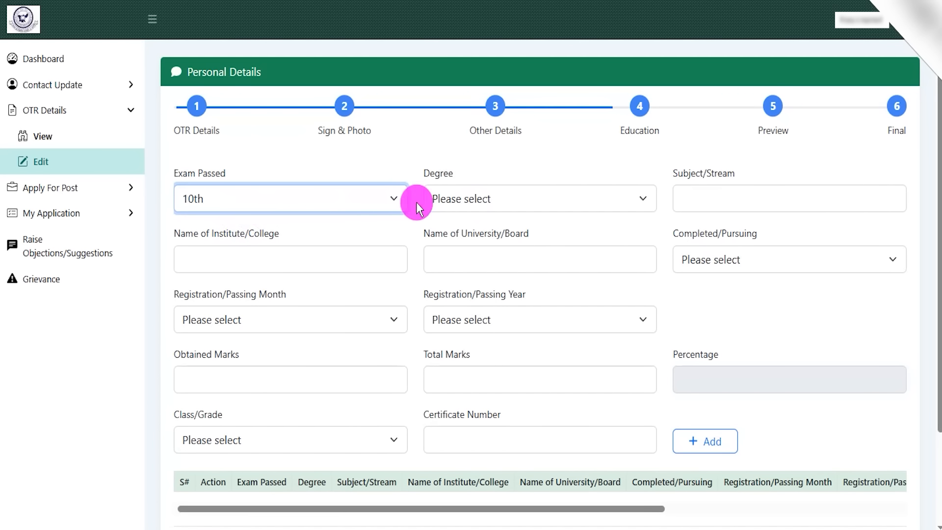
left_click(457, 197)
left_click(245, 199)
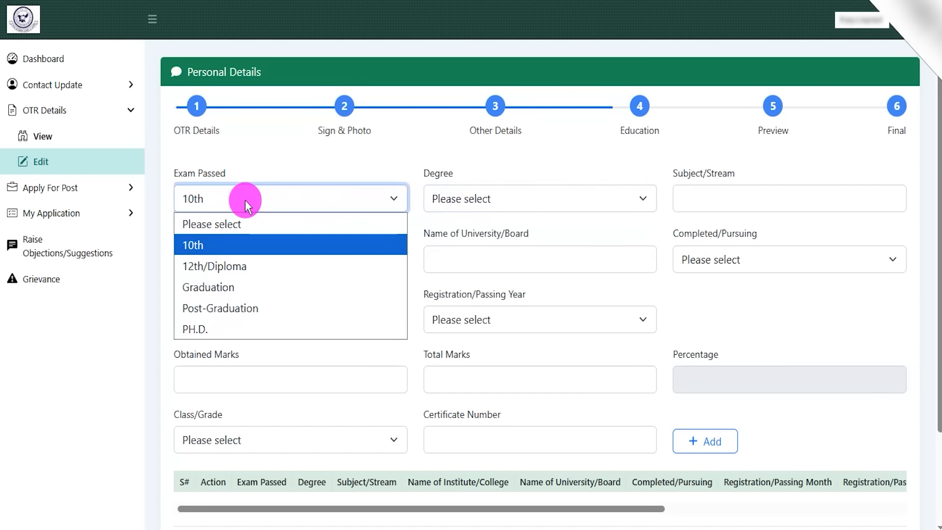
left_click(455, 201)
left_click(453, 246)
Check the subject and institute fields, and enter CBSE as the university or board.
left_click_drag(689, 174, 729, 172)
left_click(719, 199)
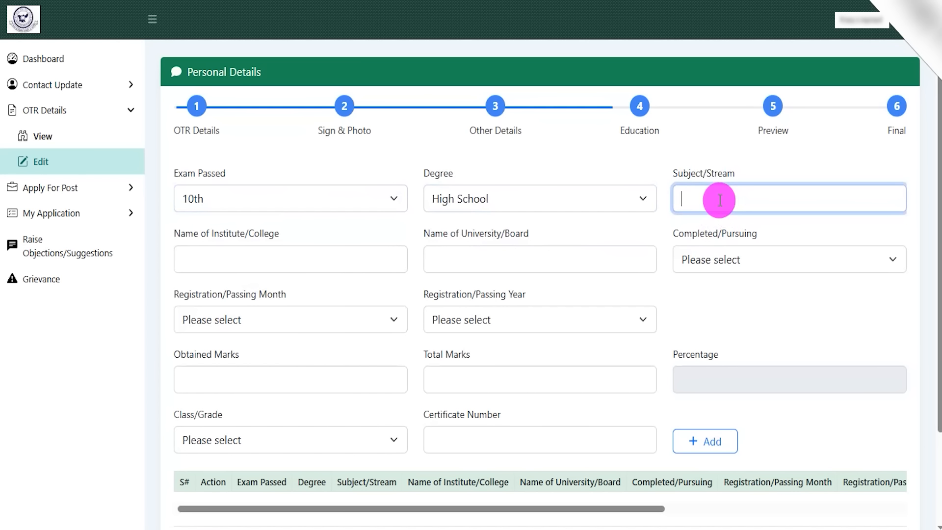
left_click_drag(190, 234, 257, 230)
left_click(246, 260)
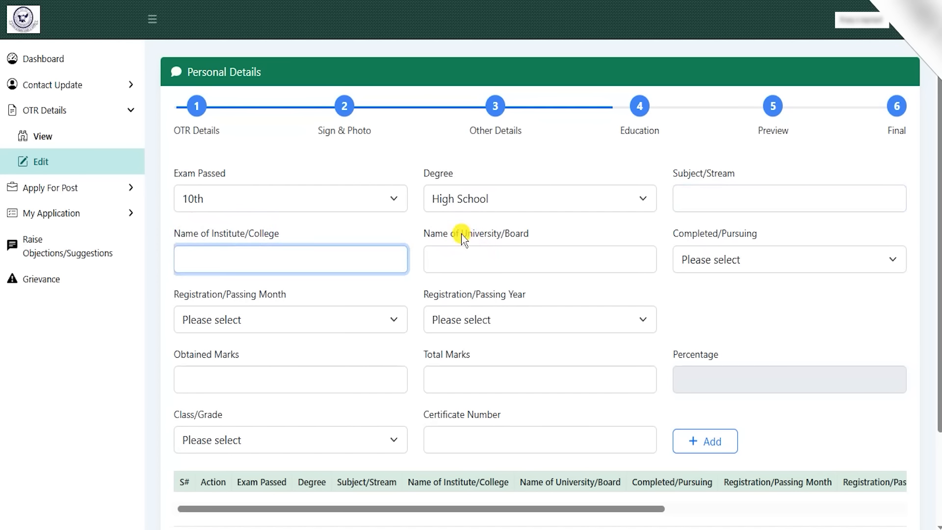
left_click_drag(461, 234, 509, 234)
left_click(509, 264)
type("CBSE")
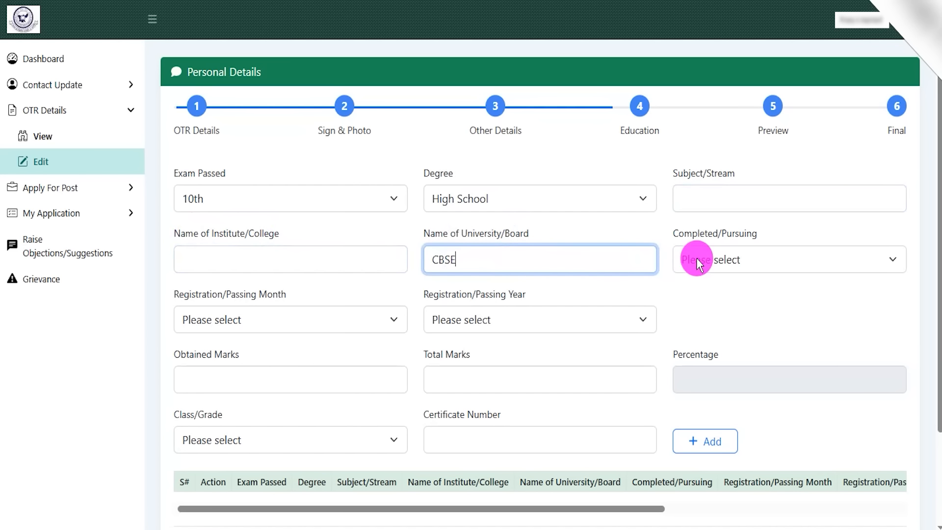
Set the 10th qualification's status to Completed and check the passing month and year choices.
left_click(718, 259)
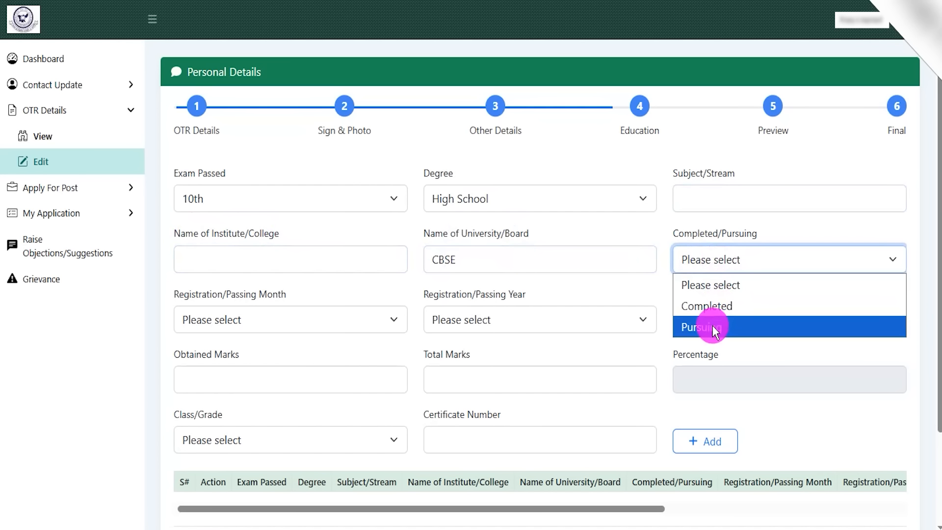
left_click(712, 305)
left_click(243, 323)
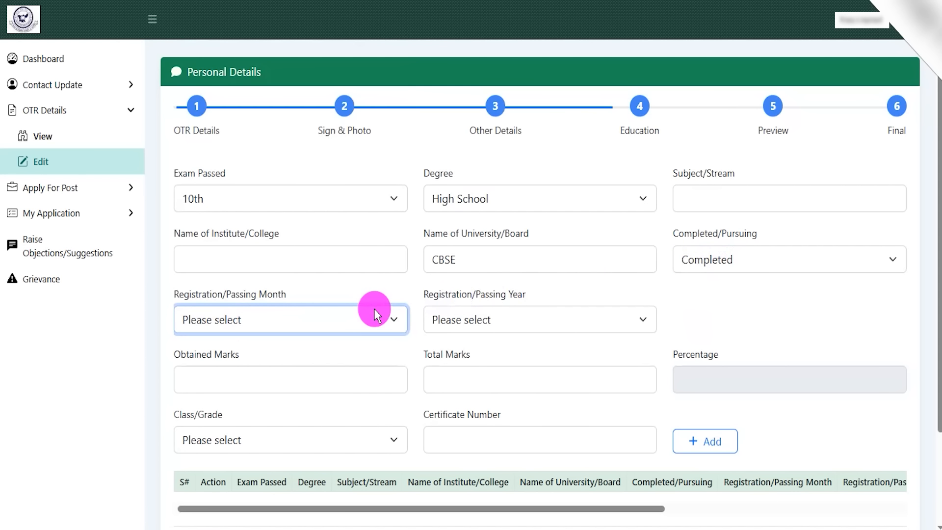
left_click(254, 320)
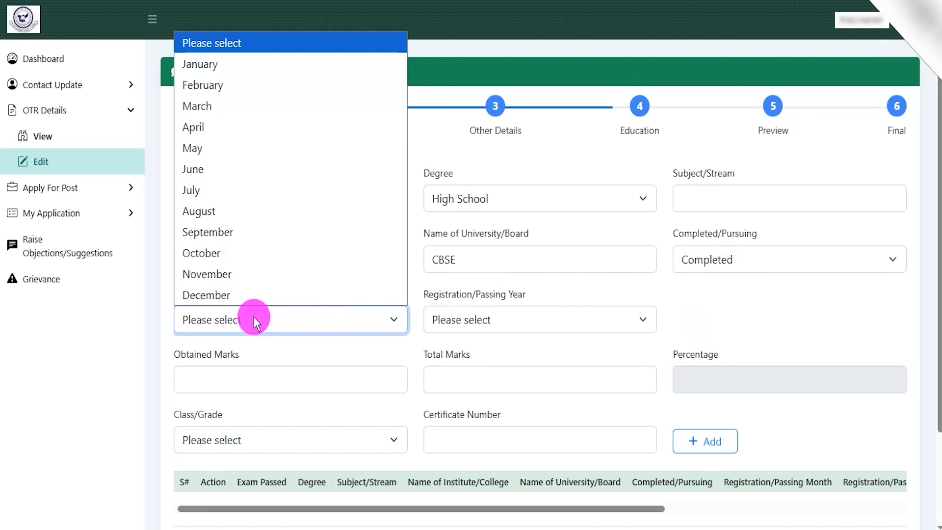
left_click(254, 318)
left_click(510, 320)
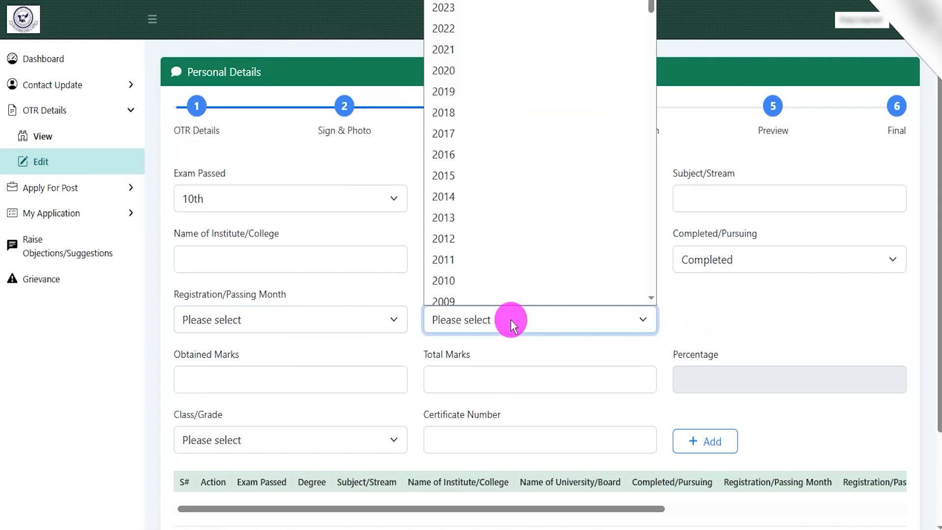
left_click(511, 320)
Enter 450 obtained marks out of 600 total marks and check the calculated percentage.
left_click_drag(194, 354, 231, 357)
left_click(228, 376)
type("450")
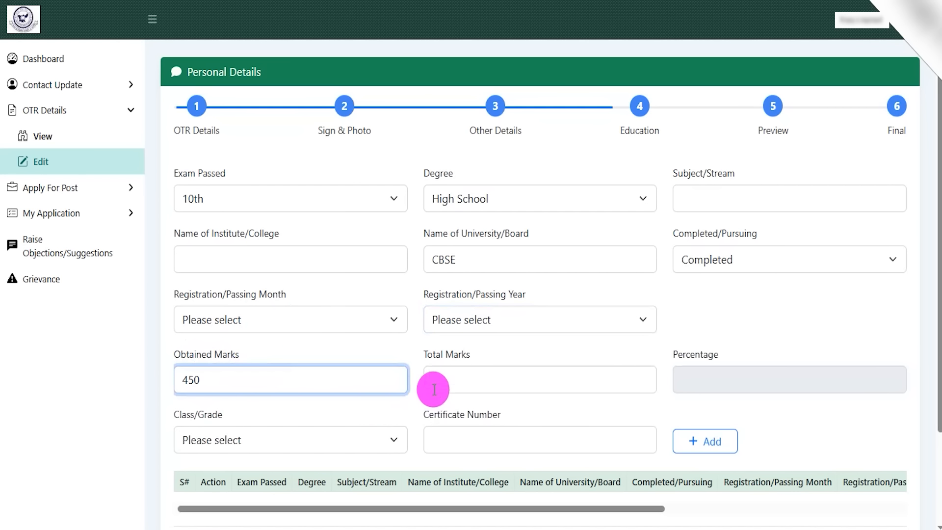
left_click(480, 388)
type("600")
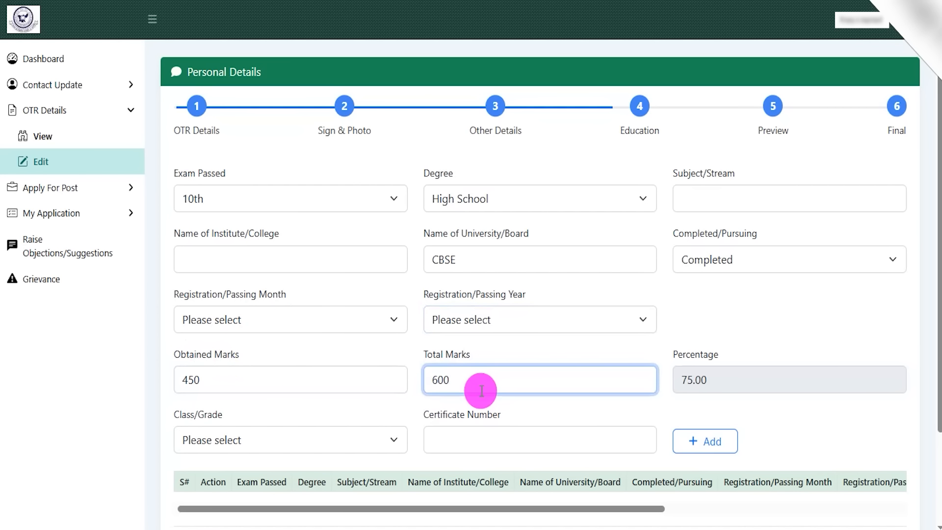
left_click(653, 410)
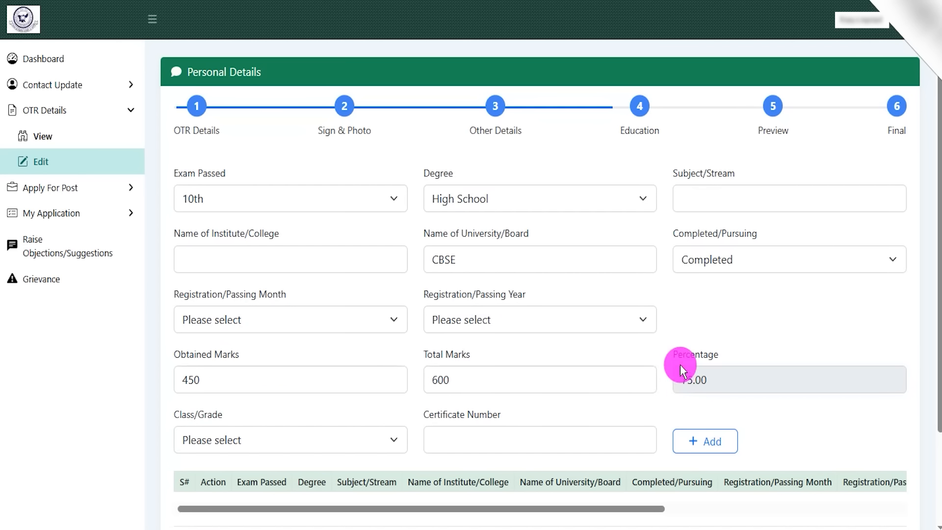
left_click_drag(682, 379, 711, 380)
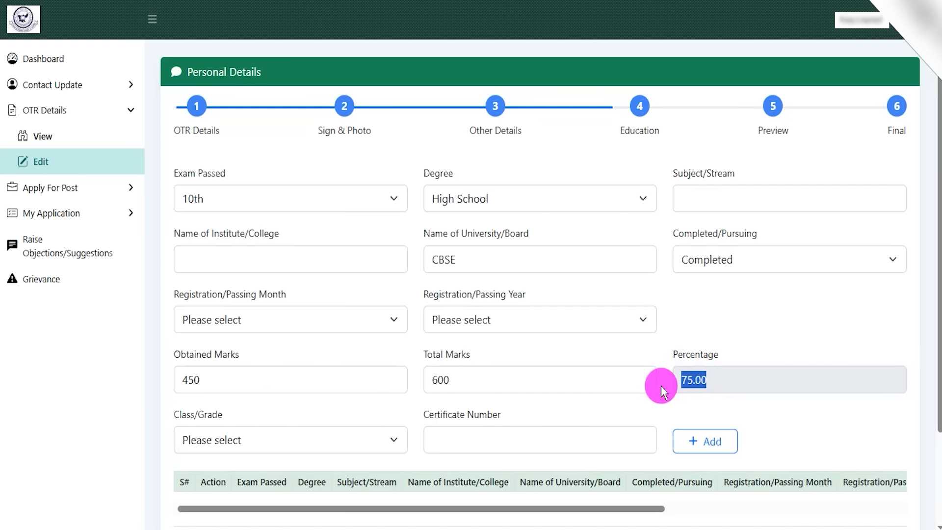
Set the class/grade to First and make the certificate number field ready for entry.
left_click(217, 441)
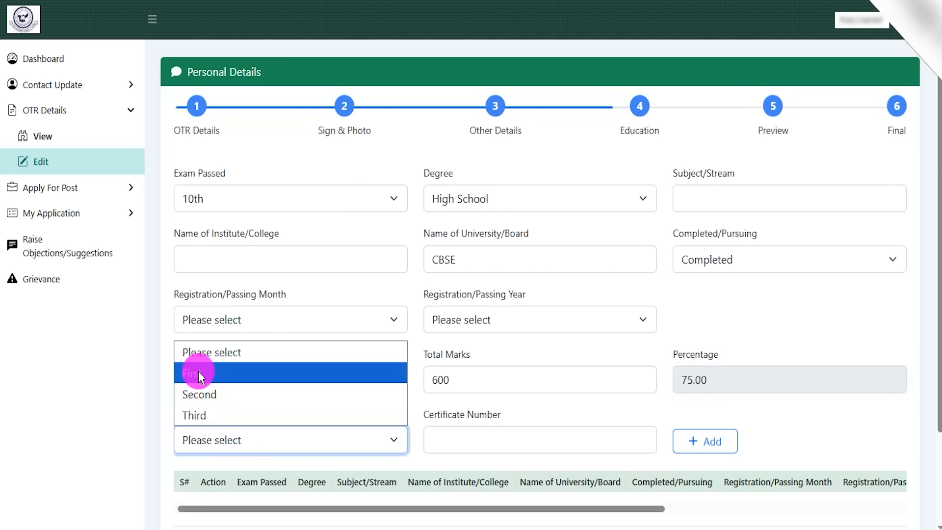
left_click(211, 374)
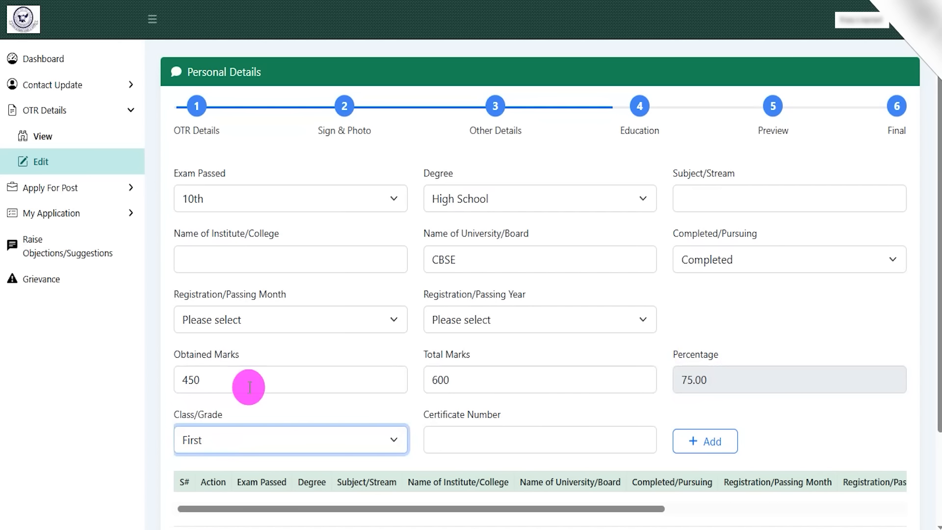
left_click_drag(441, 417, 479, 429)
left_click(477, 434)
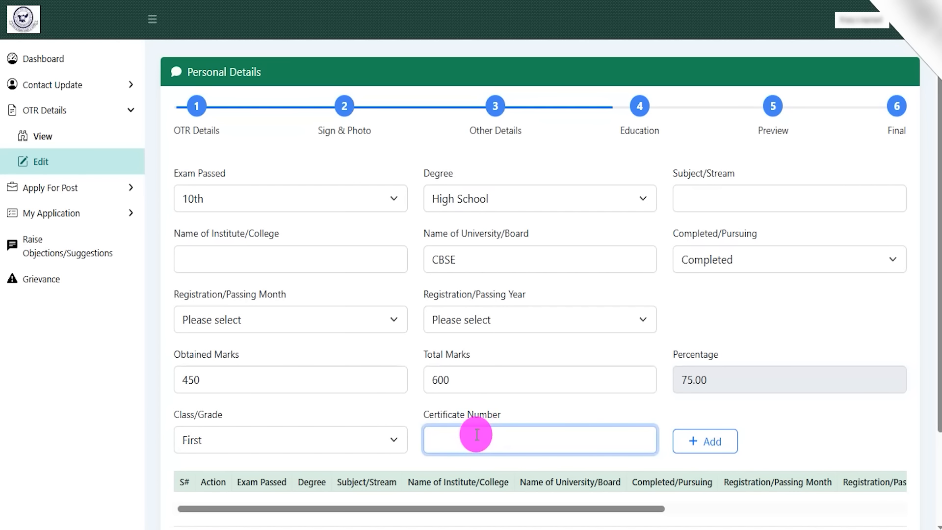
Check the option for adding the 10th qualification below the education form.
scroll(477, 434, "down", 3)
left_click(705, 338)
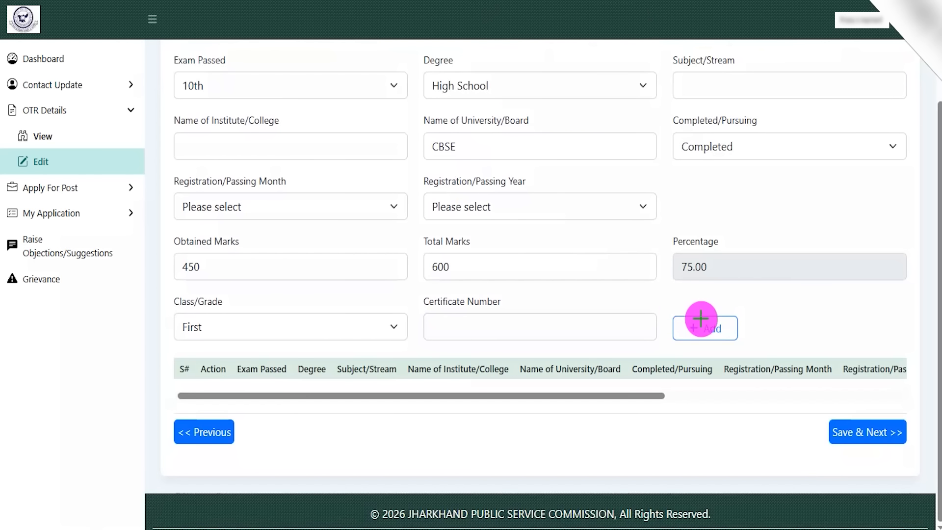
mouse_move(664, 304)
left_mouse_down()
mouse_move(736, 330)
mouse_move(754, 351)
left_mouse_up()
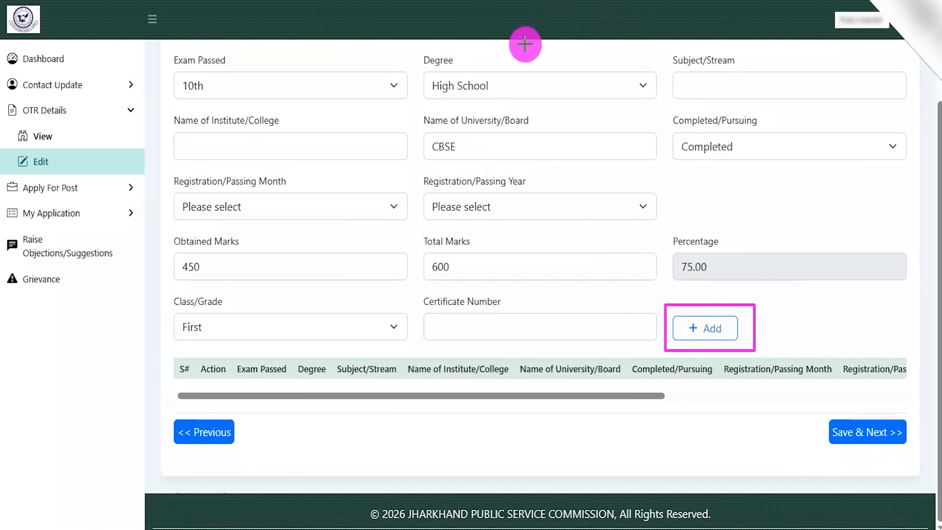
key("Escape")
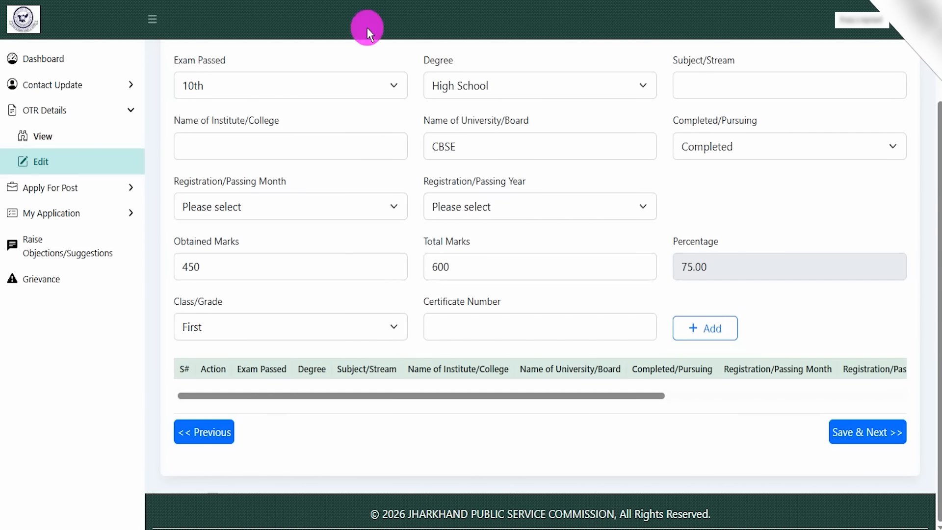
Set the passed exam to 12th/Diploma and check the other exam levels offered.
scroll(434, 260, "up", 3)
left_click(249, 200)
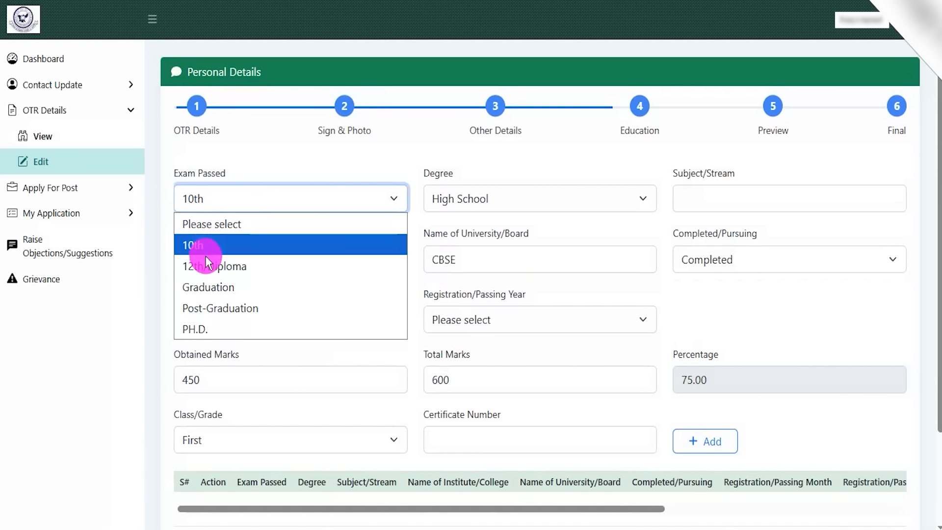
left_click(206, 265)
left_click(225, 201)
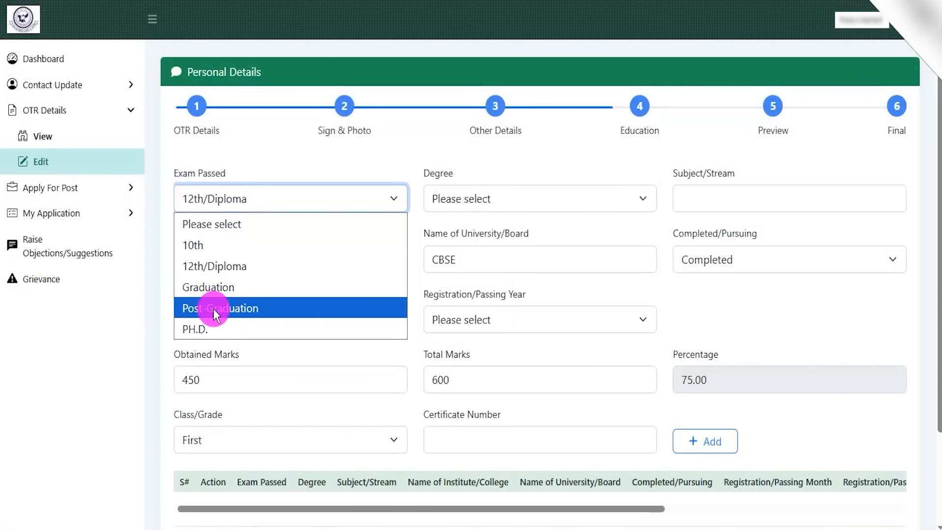
left_click(393, 357)
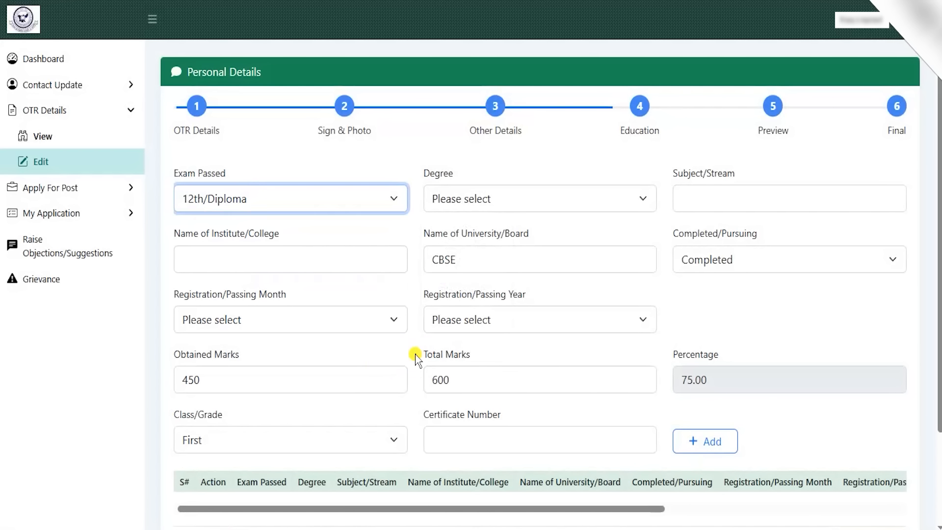
Set the passed exam to Graduation with the degree Bachelor of Arts (BA), and check the available subjects.
left_click(262, 201)
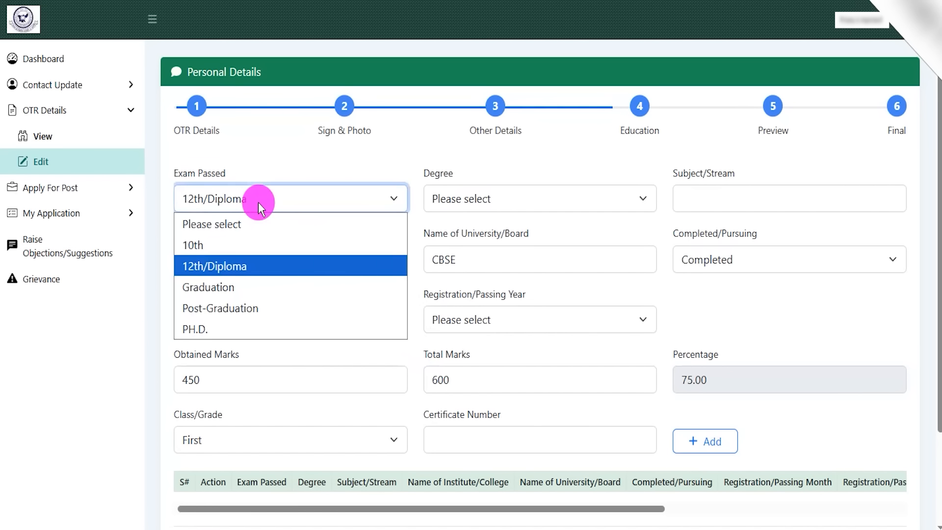
left_click(227, 288)
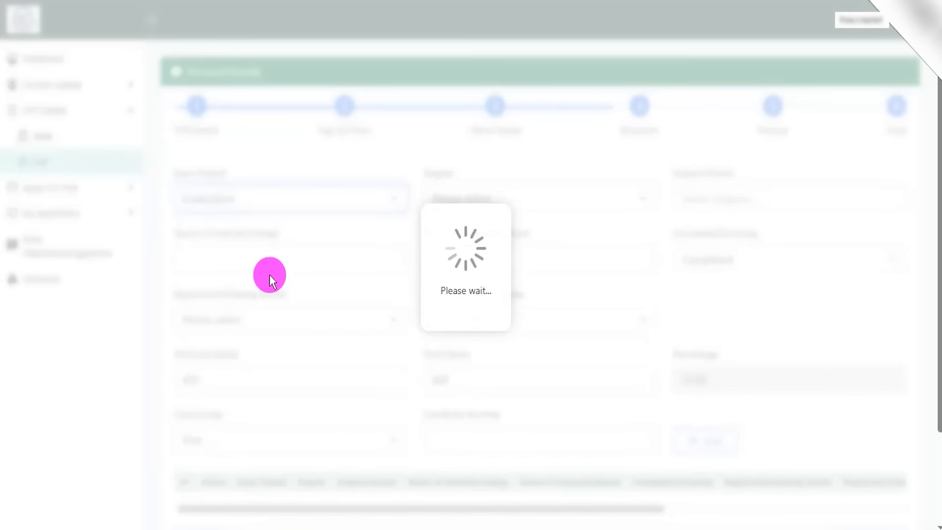
left_click(451, 198)
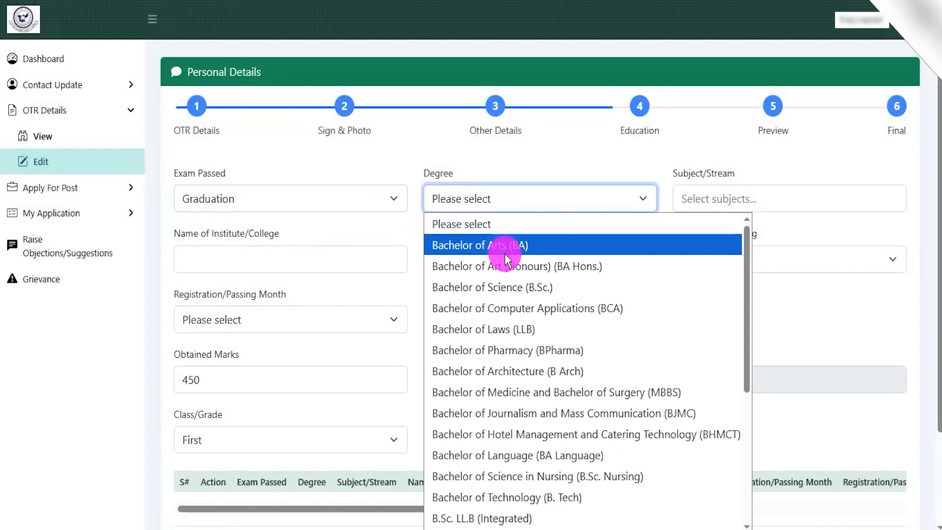
left_click(538, 245)
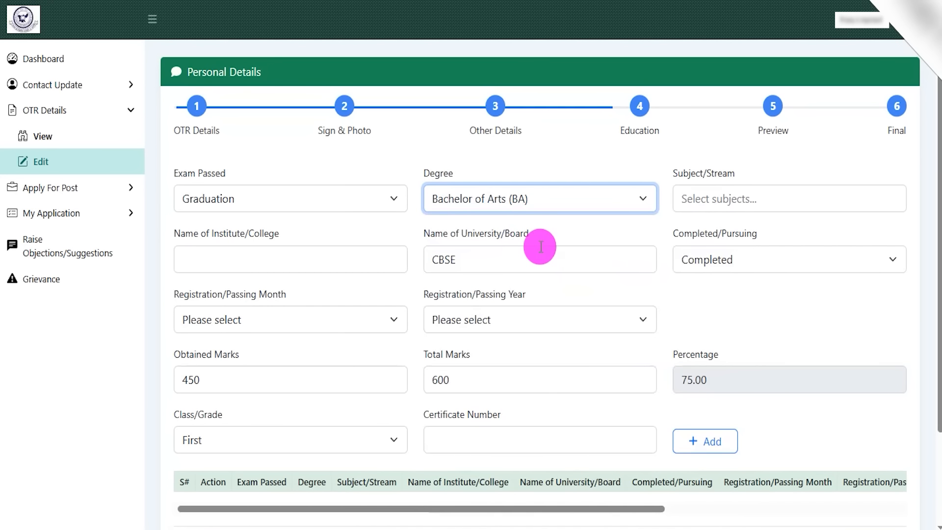
left_click(722, 199)
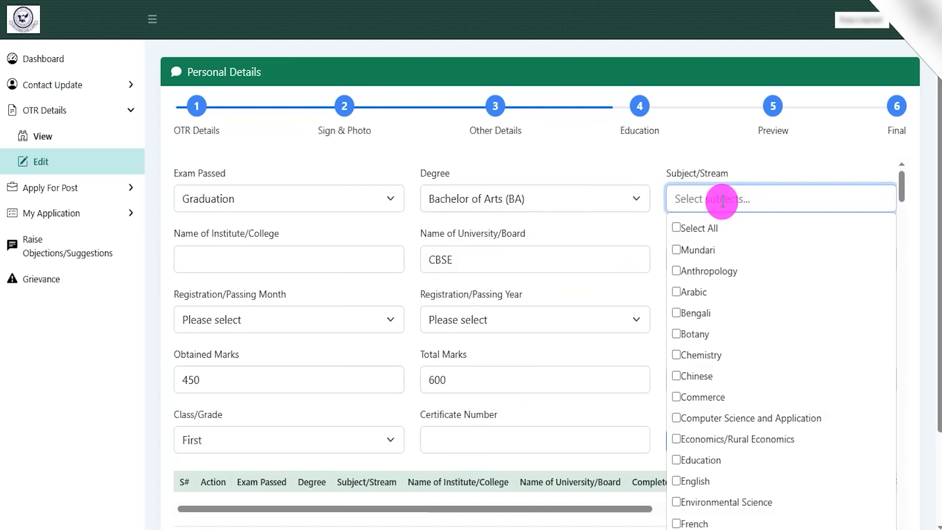
Check the institute name field and enter CCS as the graduation's university or board.
left_click_drag(193, 235, 263, 252)
left_click(263, 253)
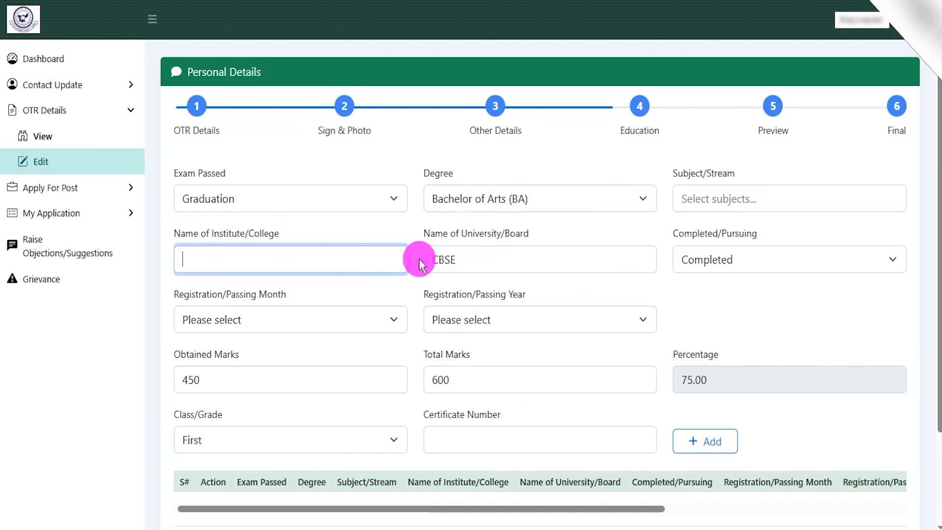
left_click_drag(437, 234, 510, 232)
key("Tab")
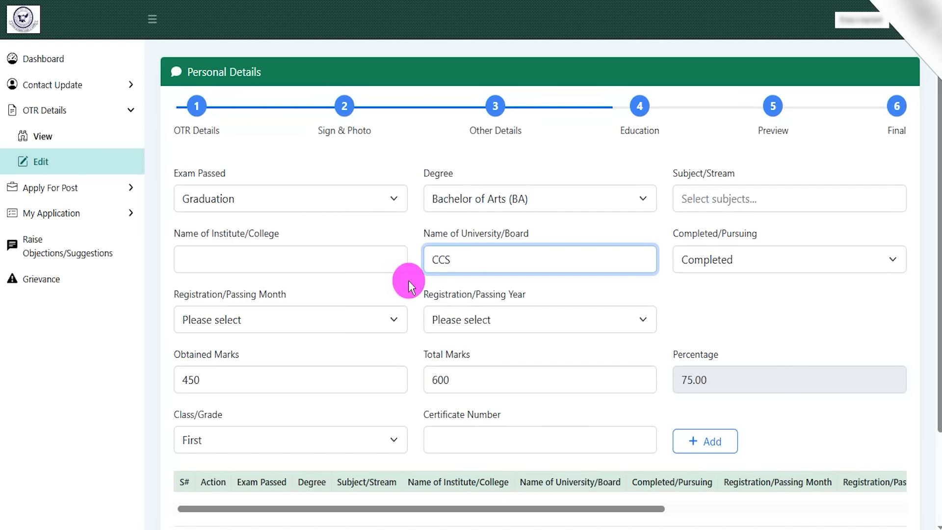
Select Completed as the graduation's status and check the passing month and year fields.
left_click(724, 264)
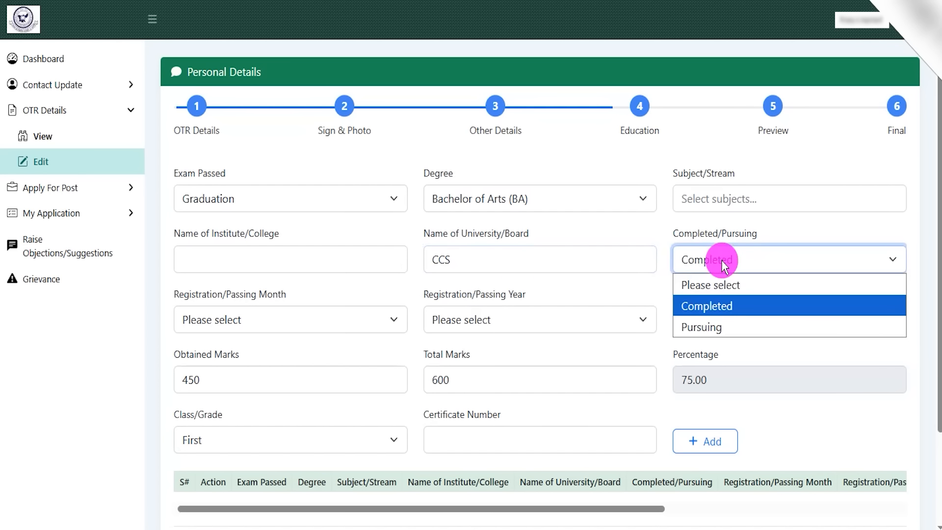
left_click(712, 311)
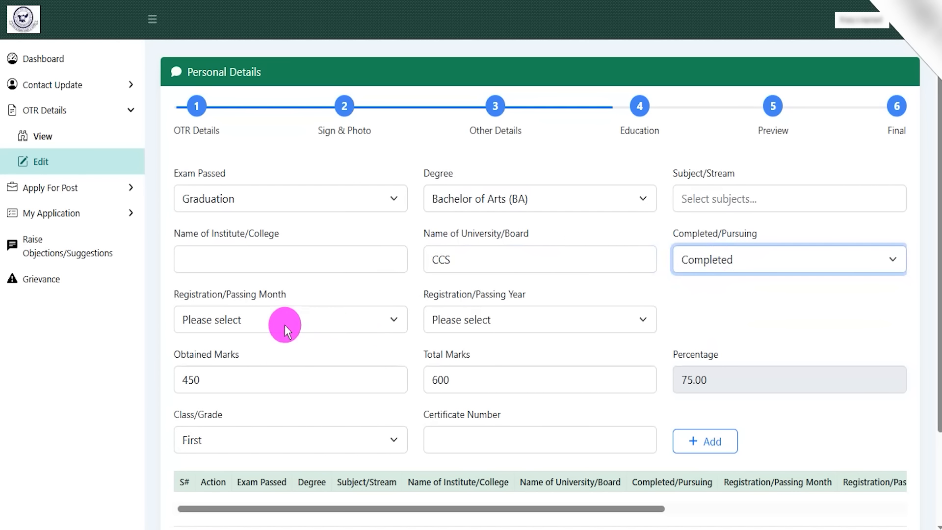
left_click(272, 322)
left_click(477, 316)
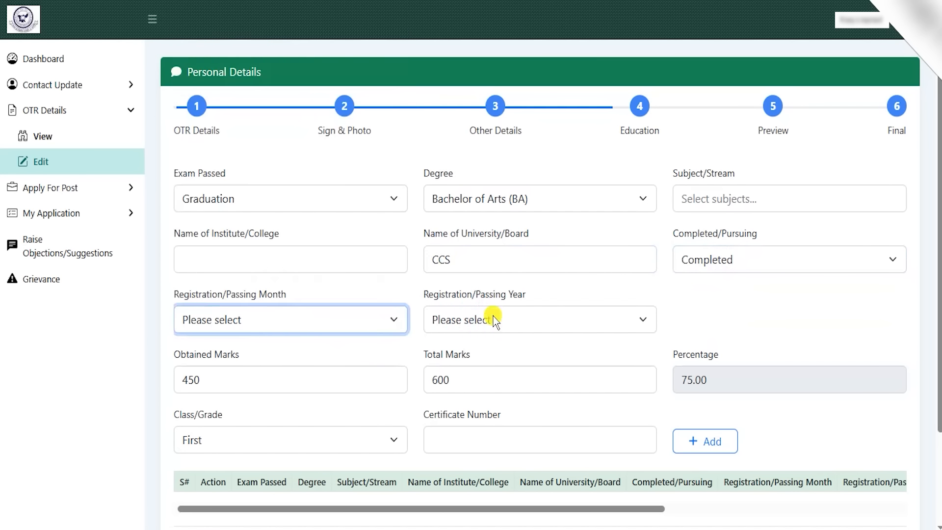
left_click(483, 318)
Check the obtained marks, total marks and calculated percentage of the graduation entry.
scroll(421, 353, "down", 3)
left_click_drag(227, 260, 166, 263)
left_click_drag(459, 267, 428, 266)
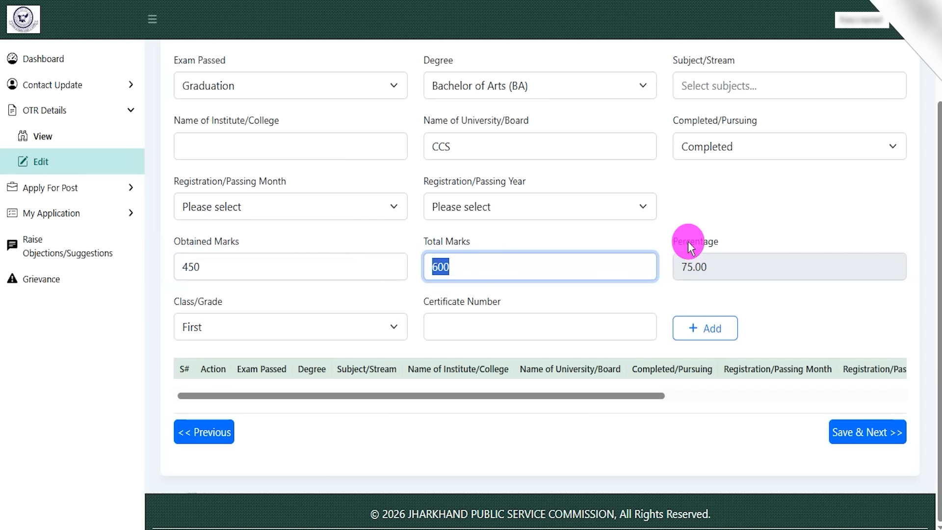
left_click_drag(684, 242, 701, 248)
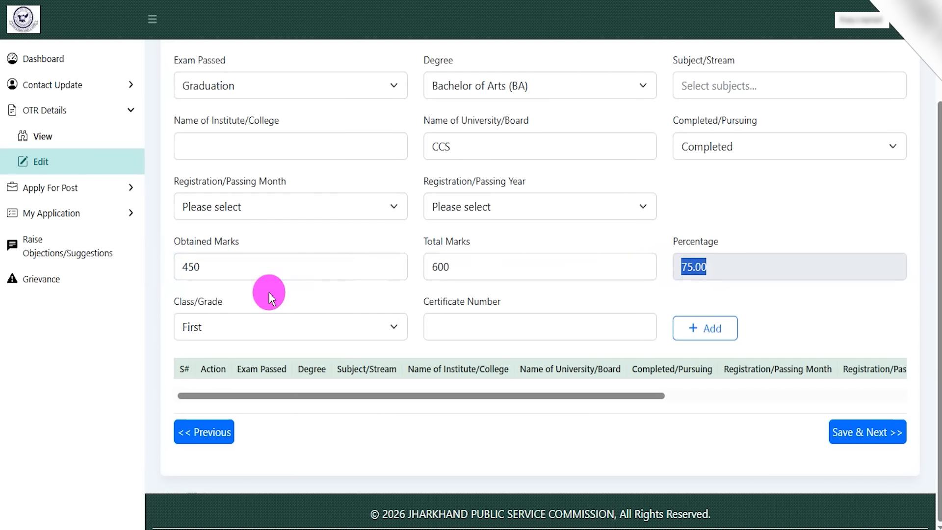
Check the class/grade choices and the certificate number field of the graduation entry.
left_click(219, 326)
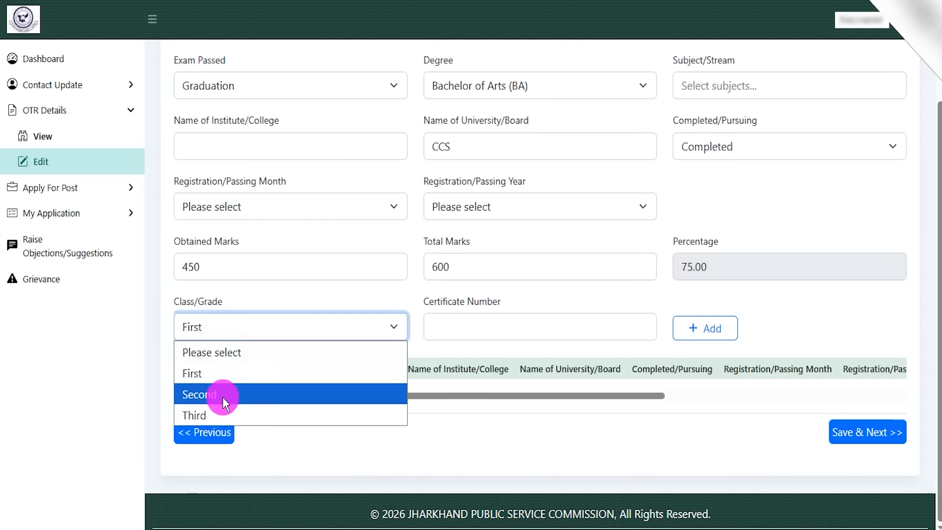
left_click_drag(451, 306, 487, 312)
left_click(495, 325)
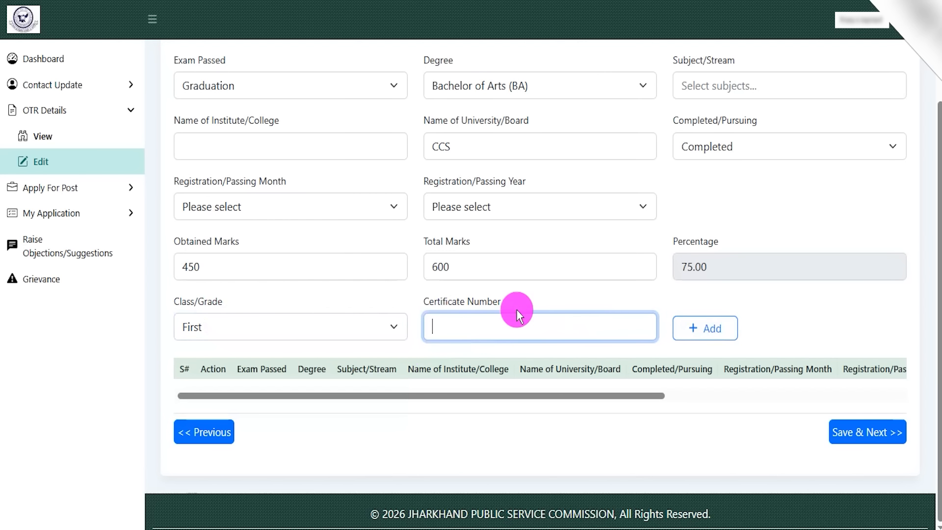
Review the exam levels that can still be added, including Post-Graduation and PH.D.
scroll(416, 298, "up", 3)
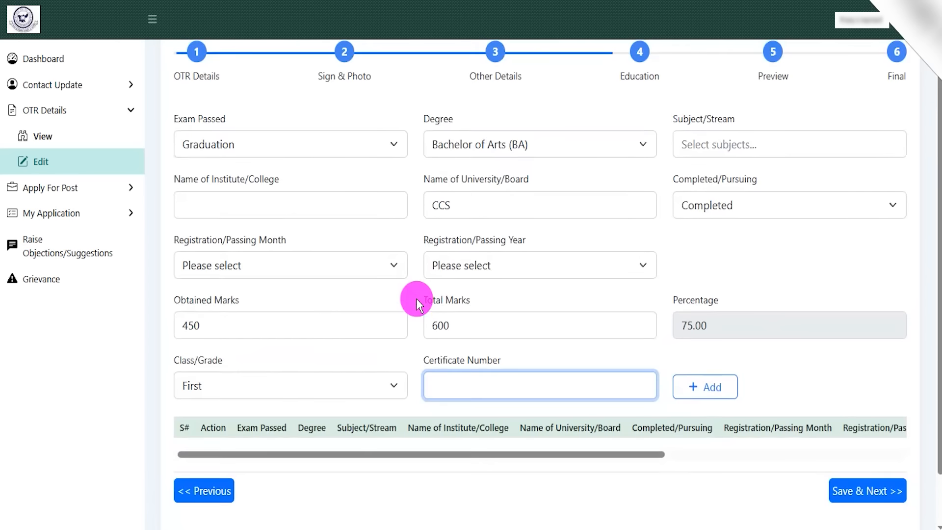
left_click(214, 201)
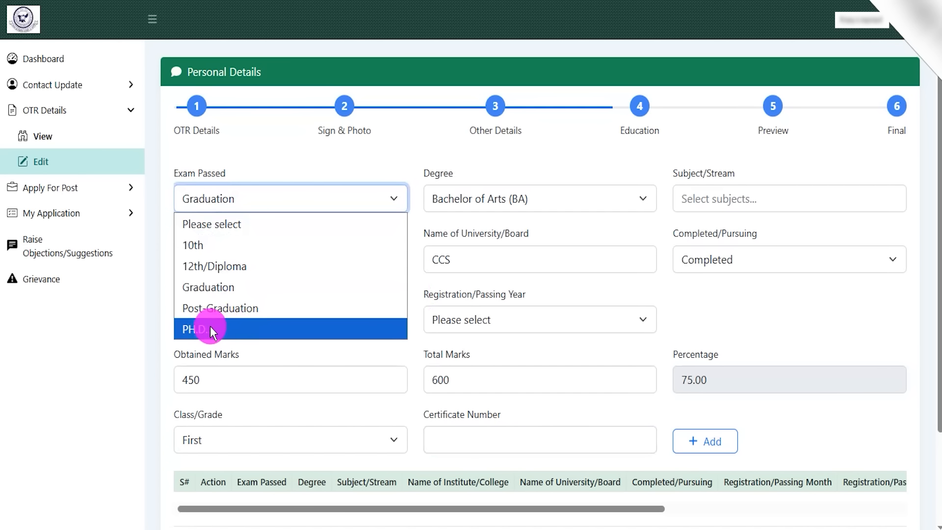
left_click(415, 338)
Save the education details and continue to the profile preview.
scroll(413, 332, "down", 3)
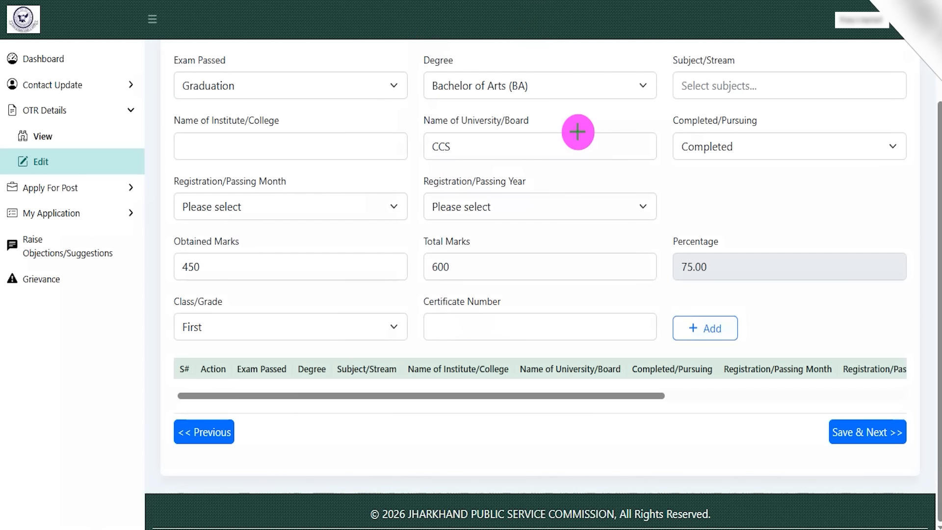
left_click_drag(680, 434, 802, 423)
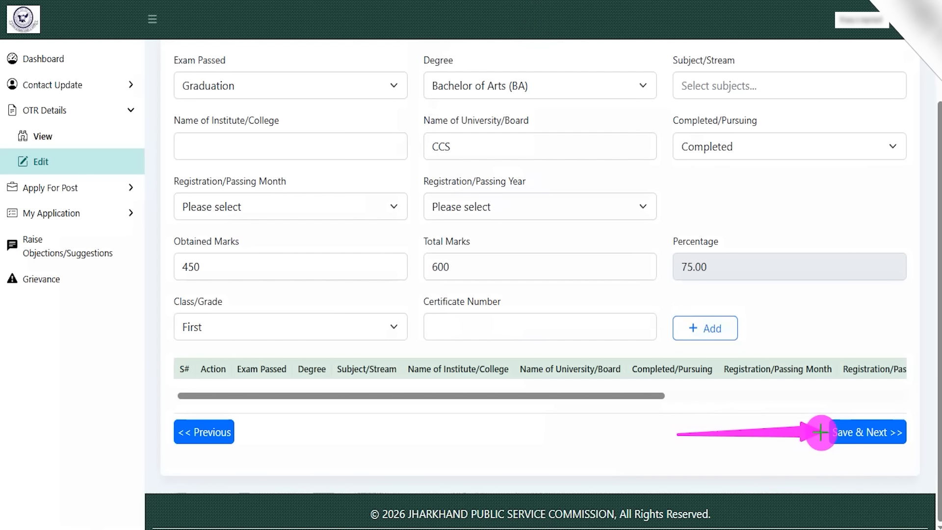
left_click(872, 430)
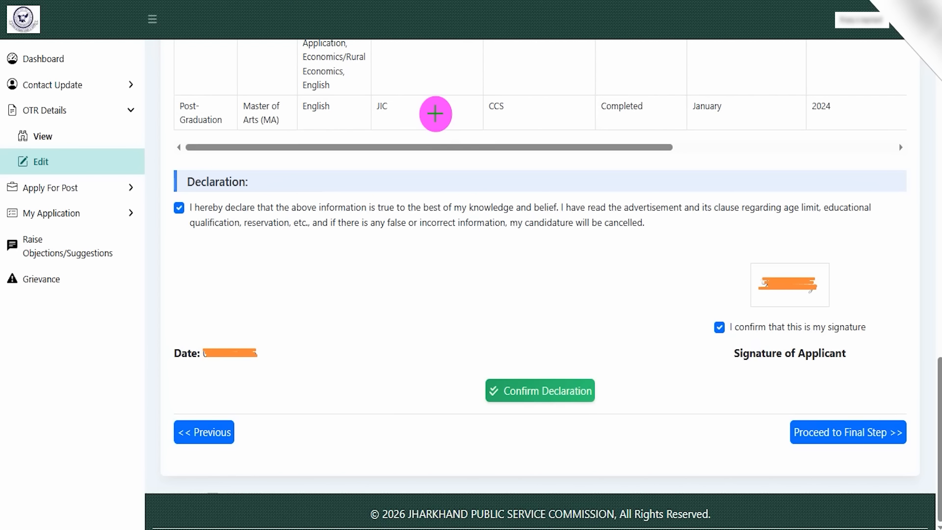
Review the subject, university, completion status, and passing month and year in the preview's Post-Graduation row.
left_click_drag(346, 104, 367, 73)
left_click_drag(499, 108, 535, 76)
left_click_drag(629, 102, 666, 78)
left_click_drag(723, 104, 754, 89)
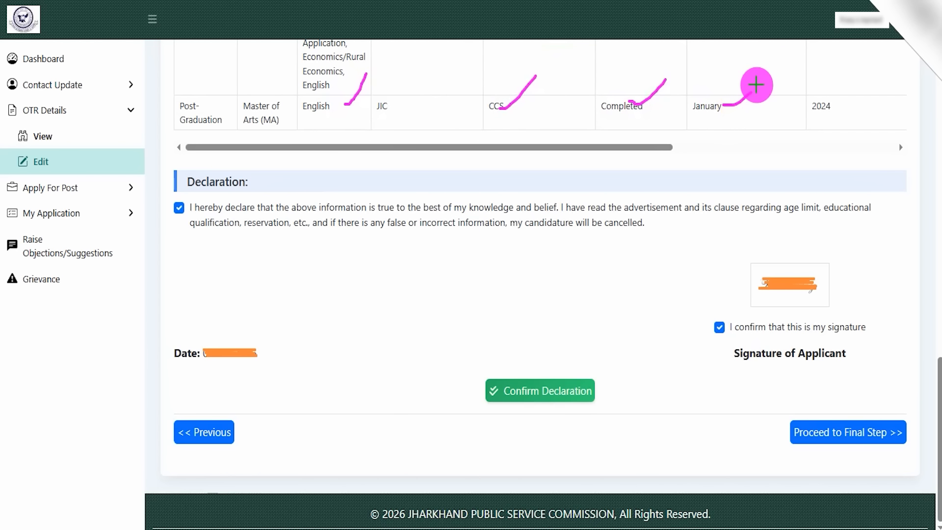
left_click_drag(820, 106, 837, 79)
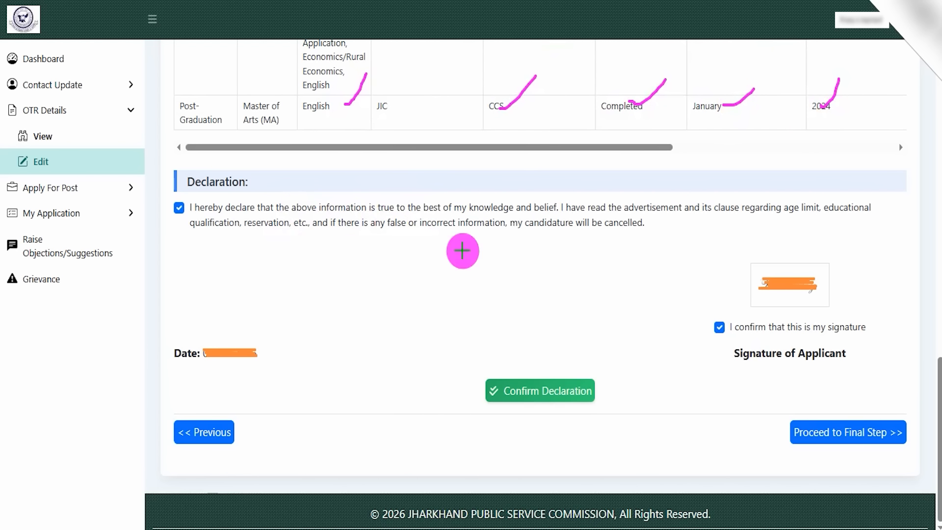
Check that the declaration and signature statements are ticked, and confirm the declaration.
left_click_drag(250, 183, 286, 145)
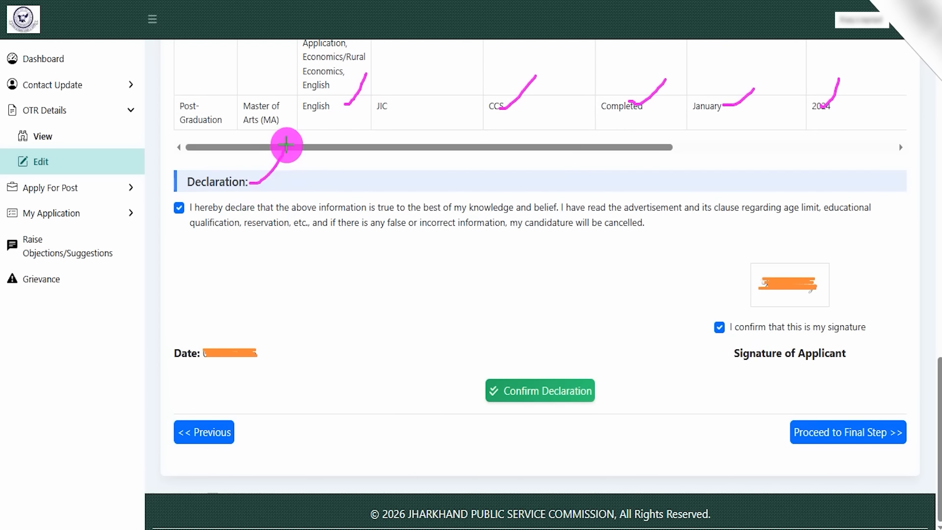
left_click_drag(179, 219, 210, 183)
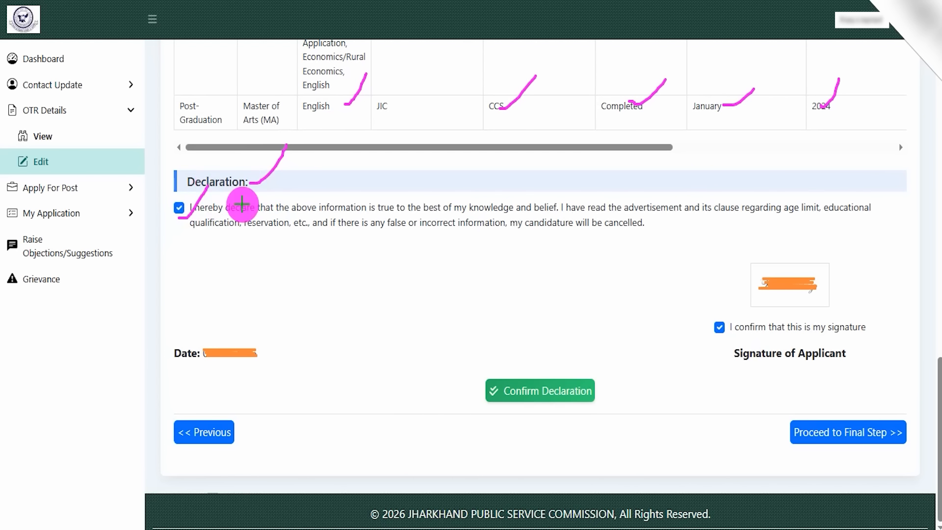
left_click_drag(726, 332, 740, 289)
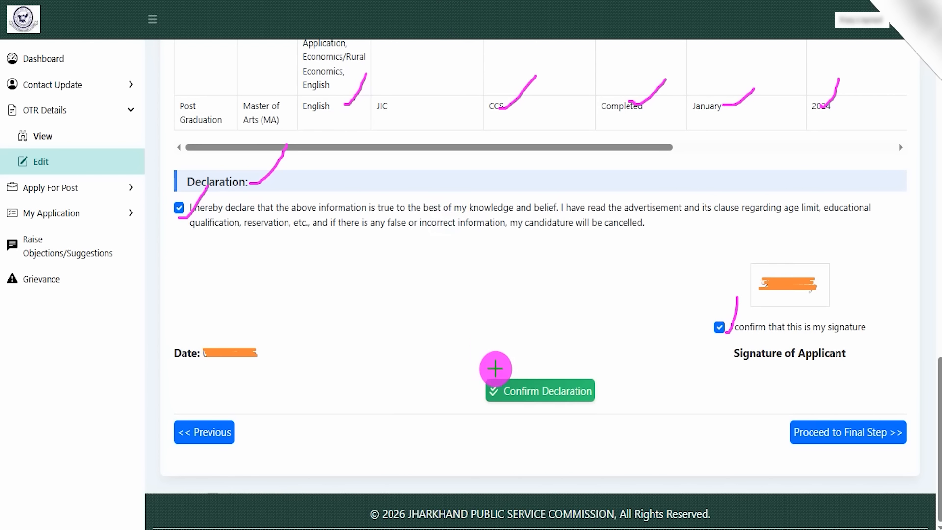
mouse_move(461, 373)
left_mouse_down()
mouse_move(612, 385)
mouse_move(616, 408)
left_mouse_up()
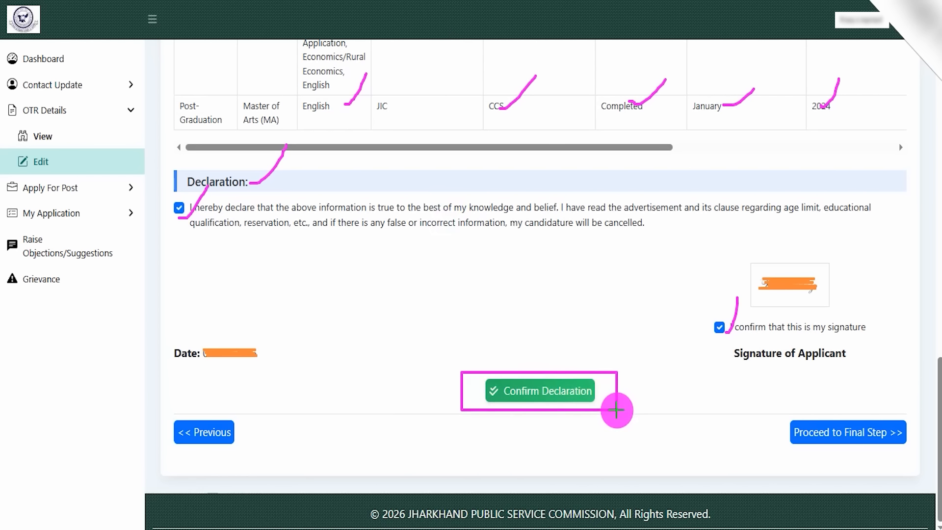
left_click(540, 381)
Check the print option for the application and proceed to the final step of the OTR profile.
mouse_move(463, 367)
left_mouse_down()
mouse_move(593, 392)
mouse_move(607, 413)
left_mouse_up()
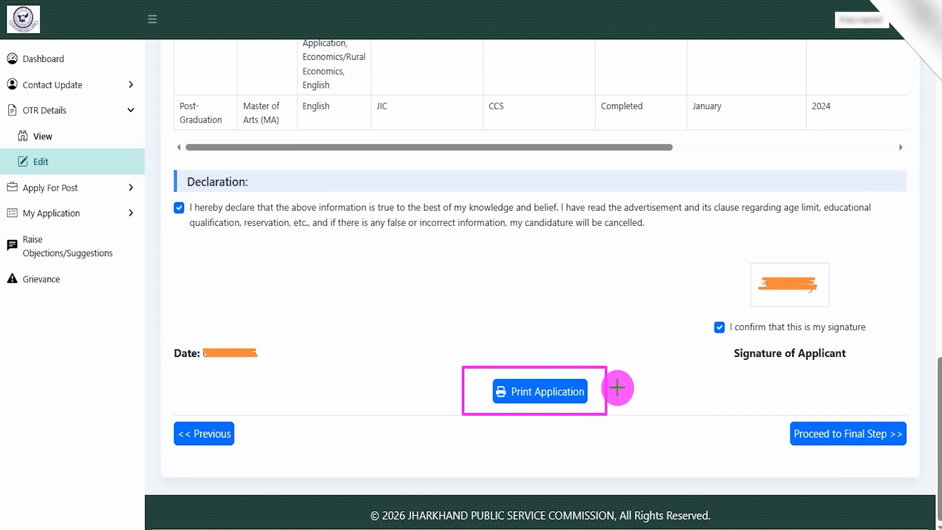
mouse_move(761, 412)
left_mouse_down()
mouse_move(866, 426)
mouse_move(916, 459)
left_mouse_up()
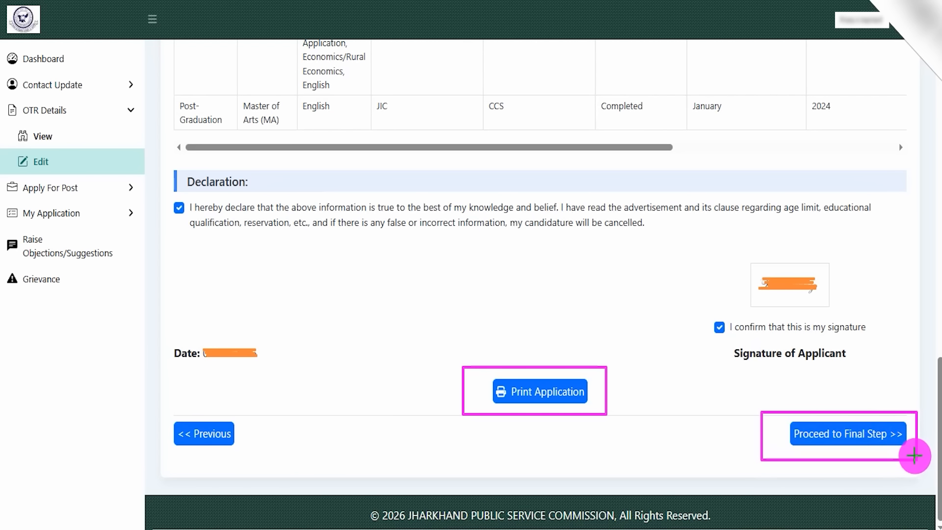
left_click_drag(323, 359, 191, 426)
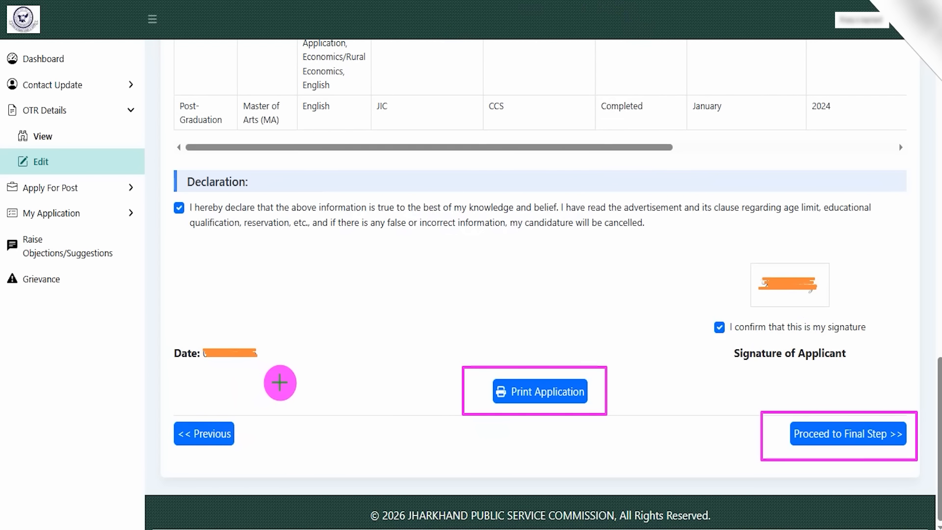
left_click_drag(312, 352, 234, 421)
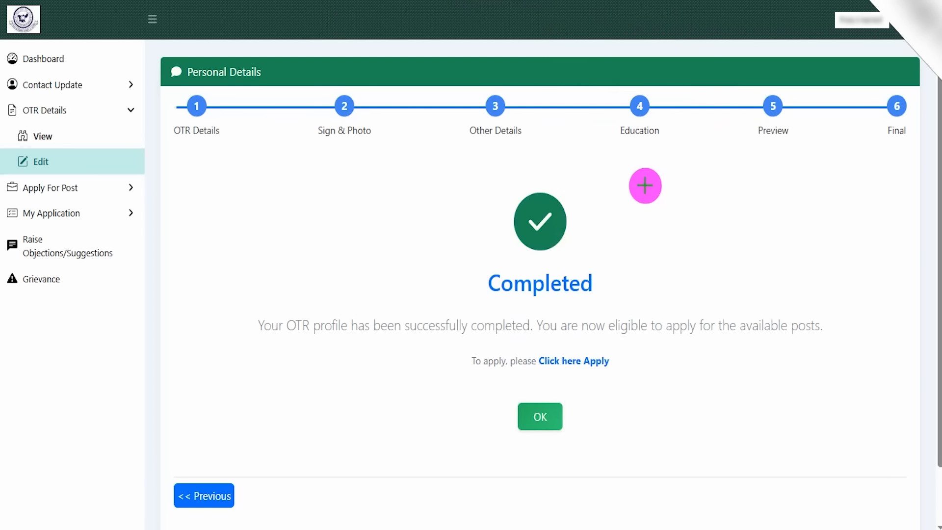
Acknowledge the completed OTR profile and return to the candidate dashboard.
left_click_drag(583, 238, 614, 178)
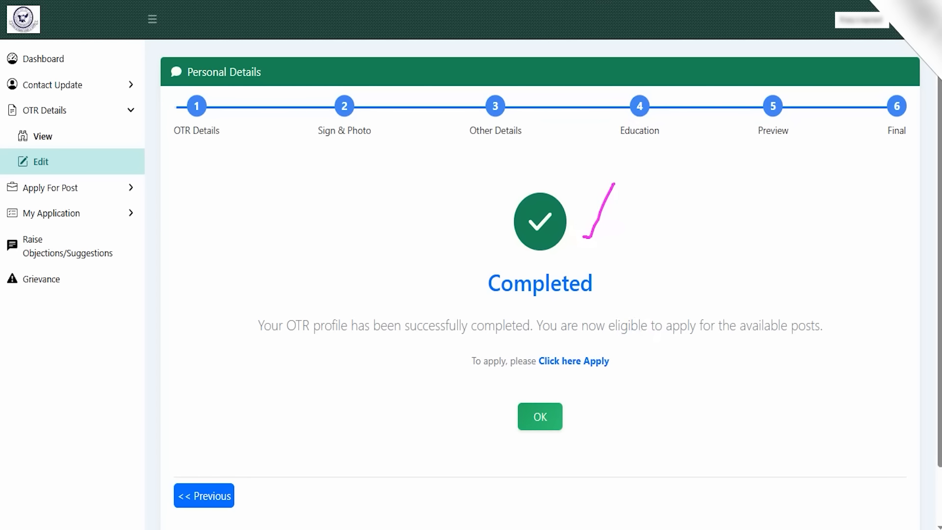
left_click_drag(492, 382, 578, 439)
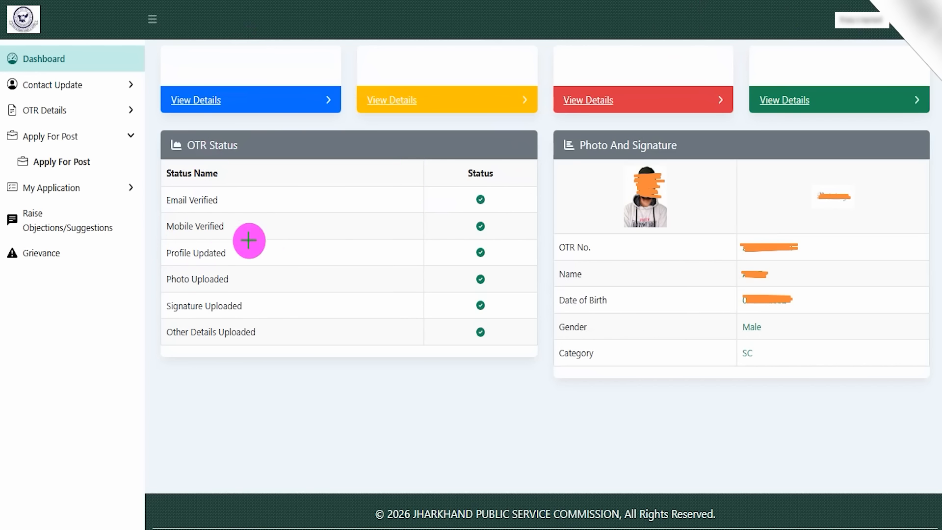
Review the OTR Status table for email, mobile, profile, photo, signature and other details.
left_click_drag(536, 185, 591, 110)
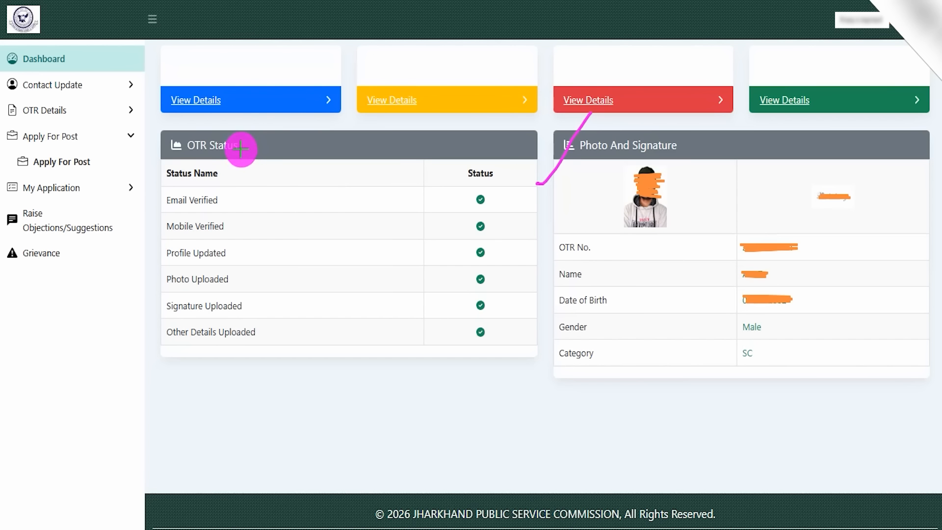
left_click_drag(241, 149, 266, 127)
left_click_drag(490, 202, 504, 187)
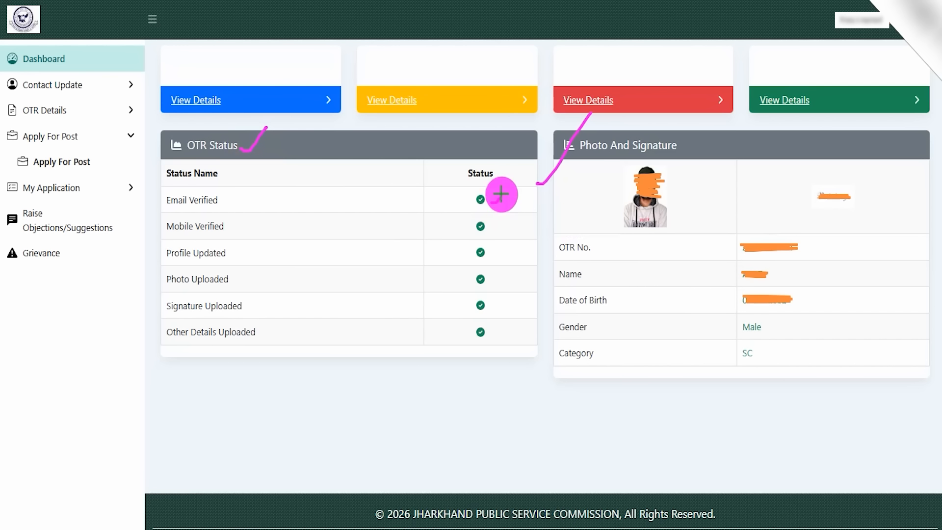
left_click_drag(493, 225, 504, 212)
left_click_drag(495, 245, 505, 229)
left_click_drag(494, 275, 504, 263)
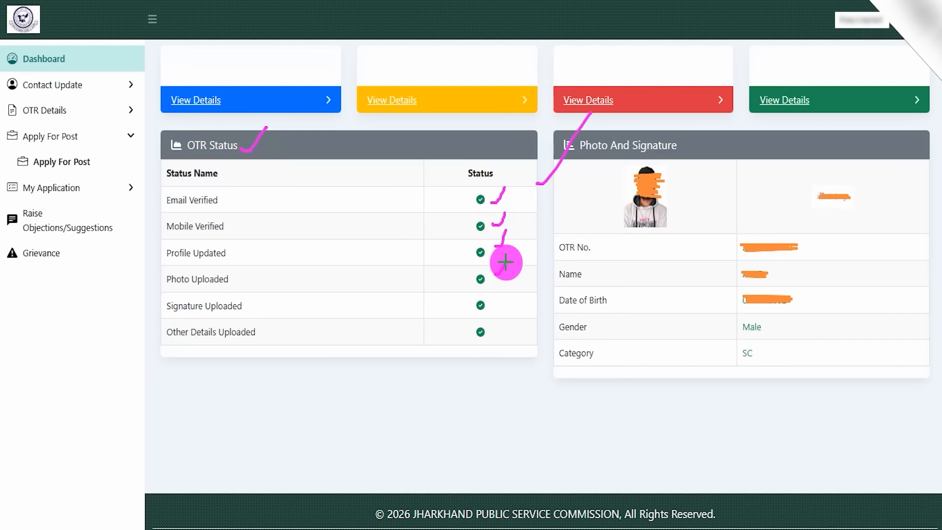
left_click_drag(492, 308, 504, 293)
left_click_drag(497, 330, 515, 299)
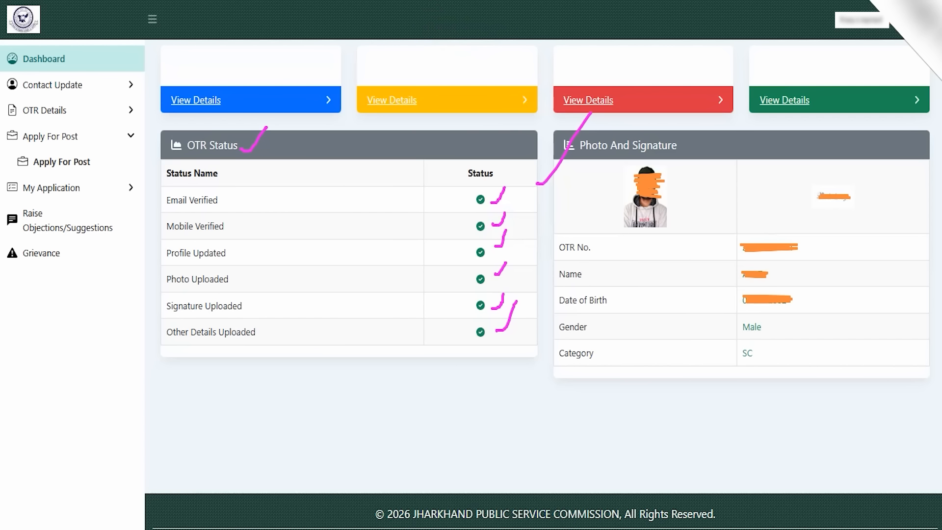
Open the notification list of posts available for application.
left_click_drag(2, 124, 143, 142)
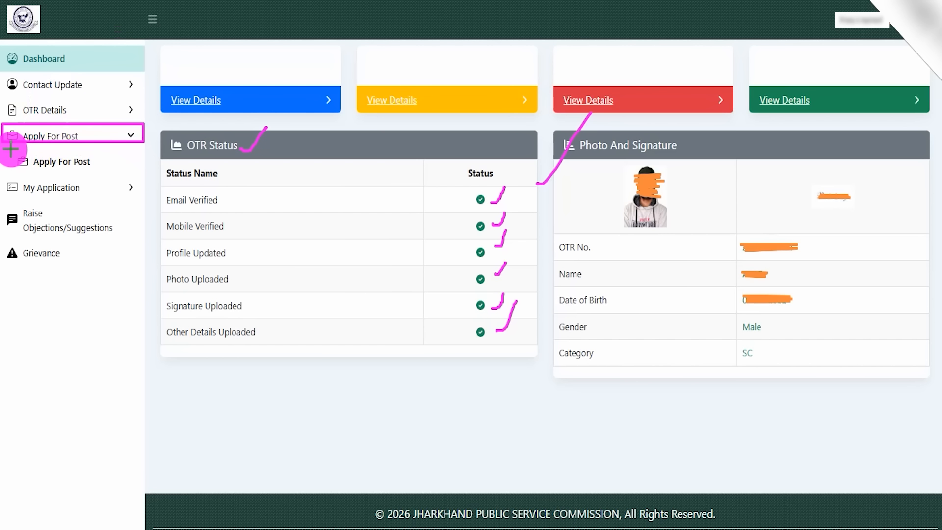
left_click(107, 166)
left_click_drag(328, 93, 384, 50)
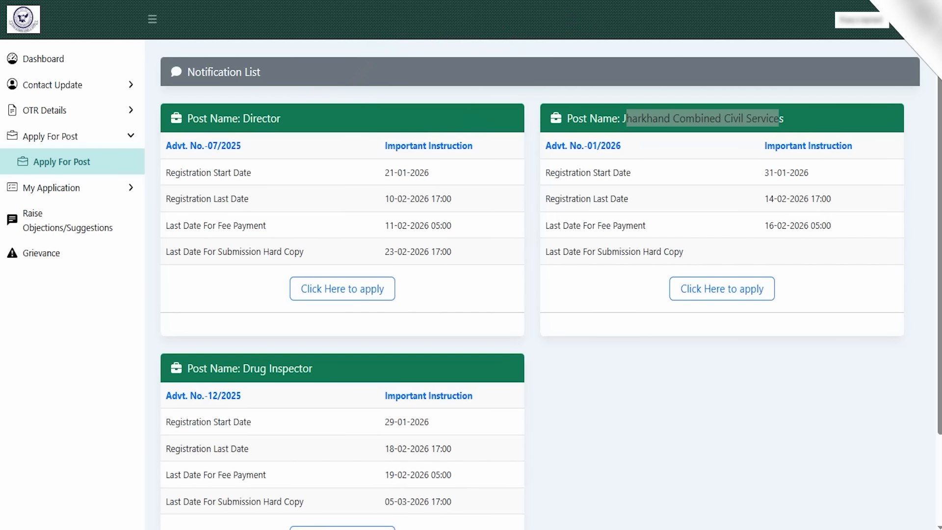
left_click(527, 132)
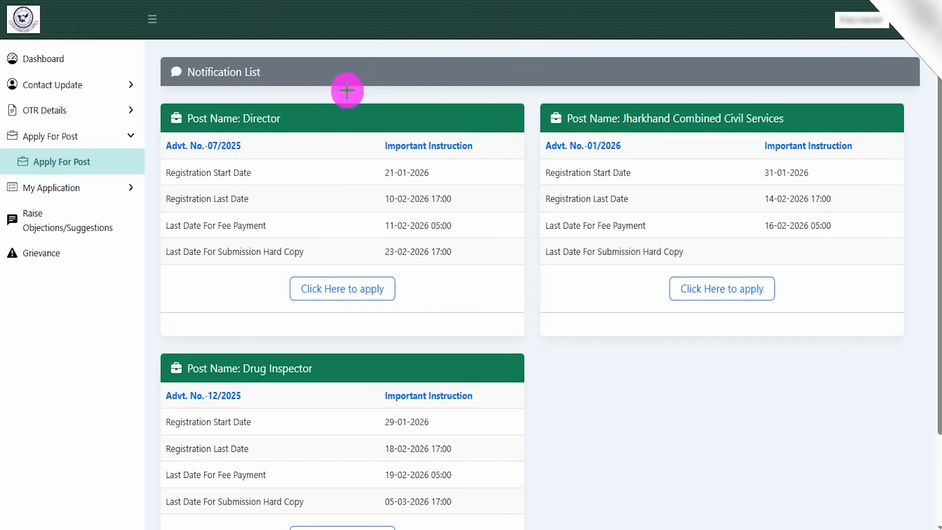
Find the Jharkhand Combined Civil Services post under Advt. No. 01/2026 and start its application.
left_click_drag(319, 93, 352, 64)
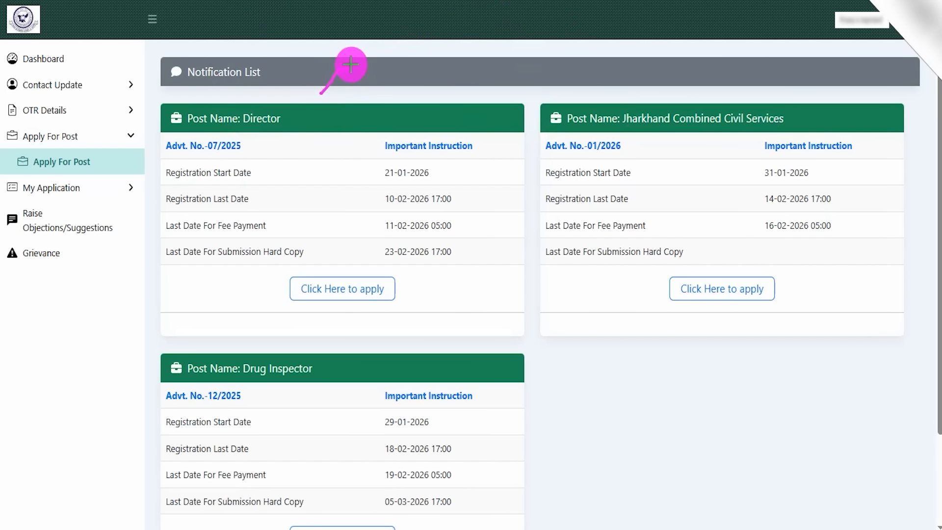
left_click_drag(374, 374, 448, 289)
left_click_drag(555, 87, 586, 40)
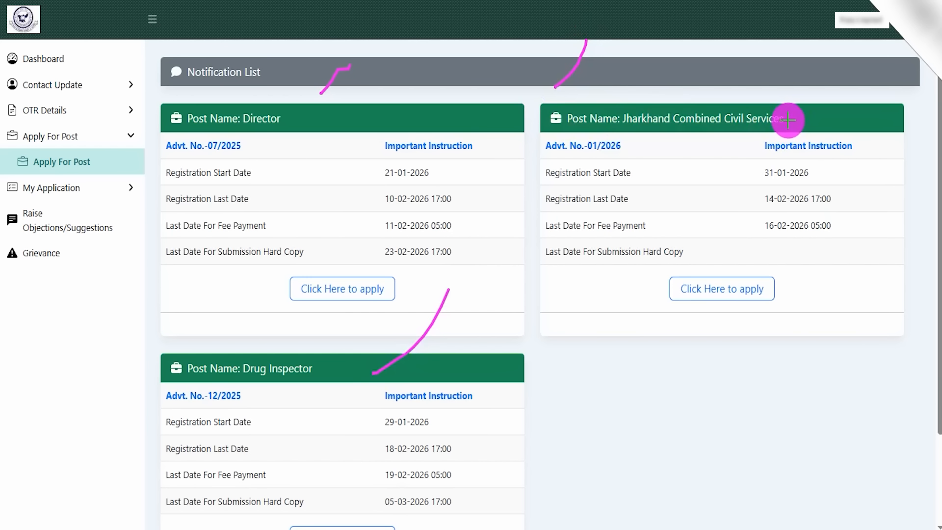
left_click_drag(788, 119, 809, 90)
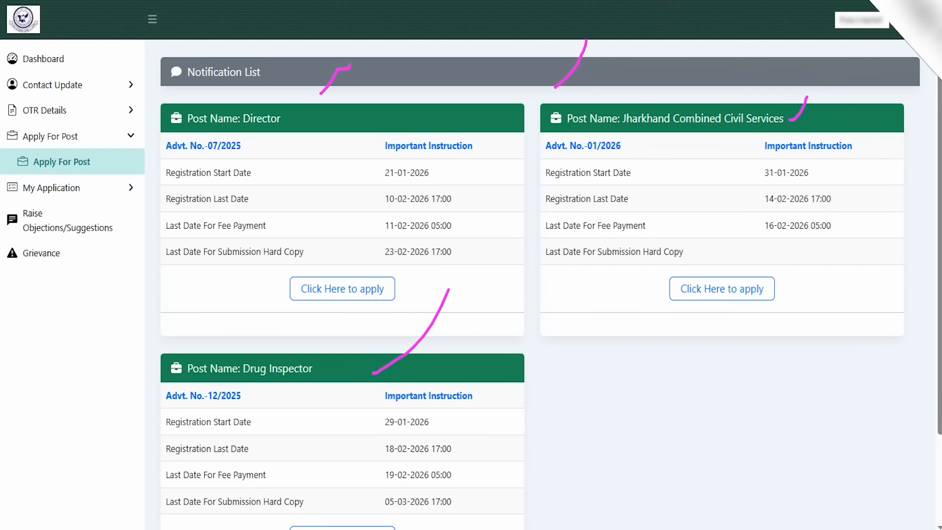
mouse_move(639, 264)
left_mouse_down()
mouse_move(774, 284)
mouse_move(797, 307)
left_mouse_up()
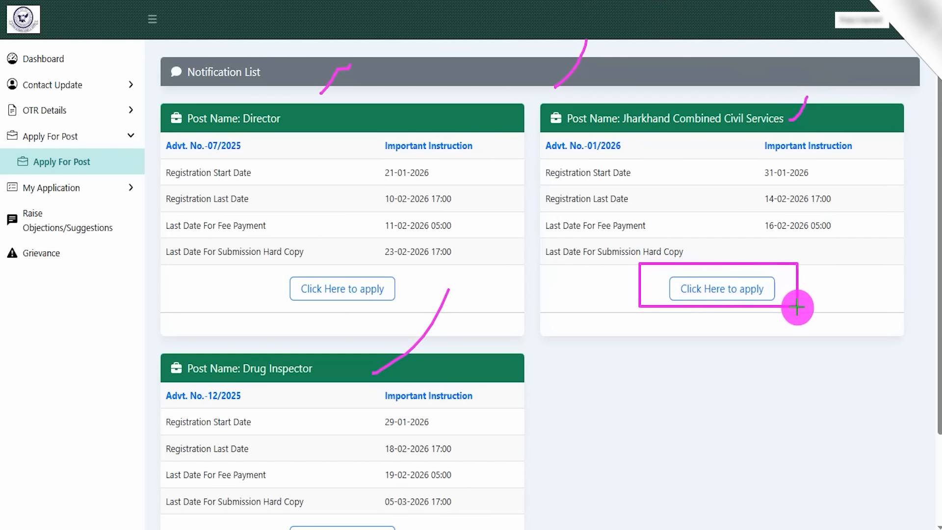
left_click(769, 292)
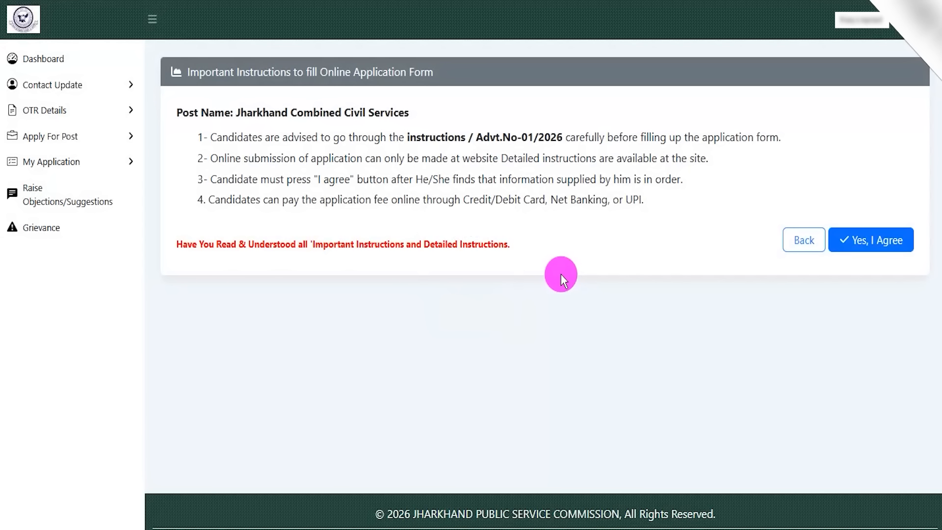
Read the four instructions for the Jharkhand Combined Civil Services application form and agree to them.
left_click_drag(252, 138, 380, 137)
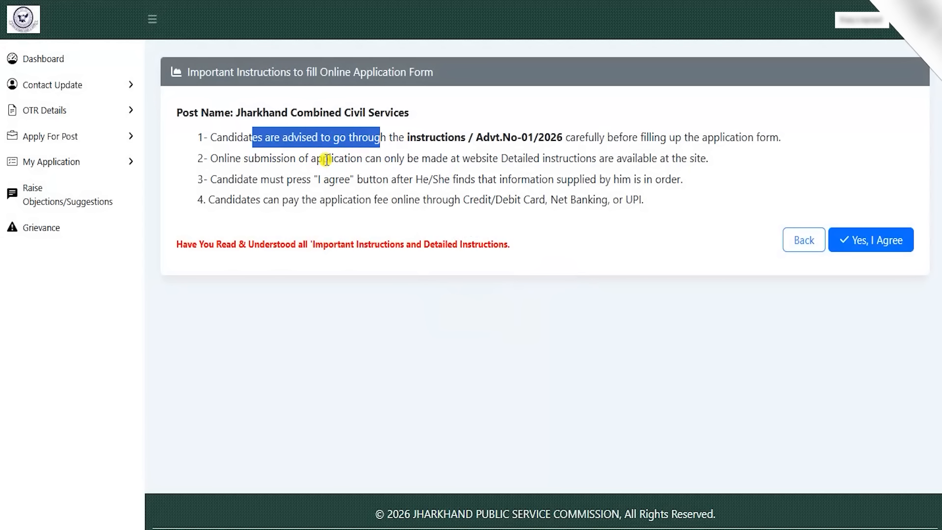
left_click_drag(323, 160, 424, 159)
left_click_drag(349, 179, 426, 180)
left_click_drag(325, 199, 397, 199)
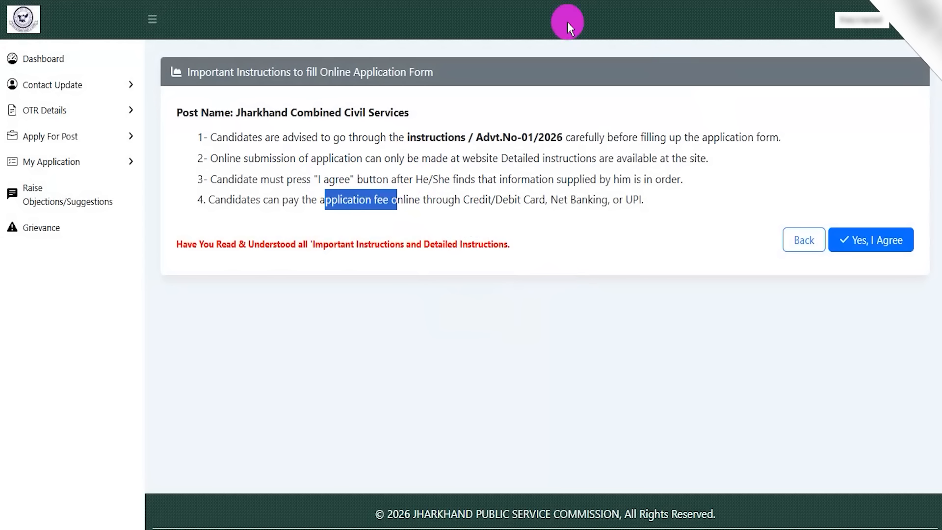
mouse_move(896, 116)
left_mouse_down()
mouse_move(878, 210)
mouse_move(879, 235)
mouse_move(885, 231)
left_mouse_up()
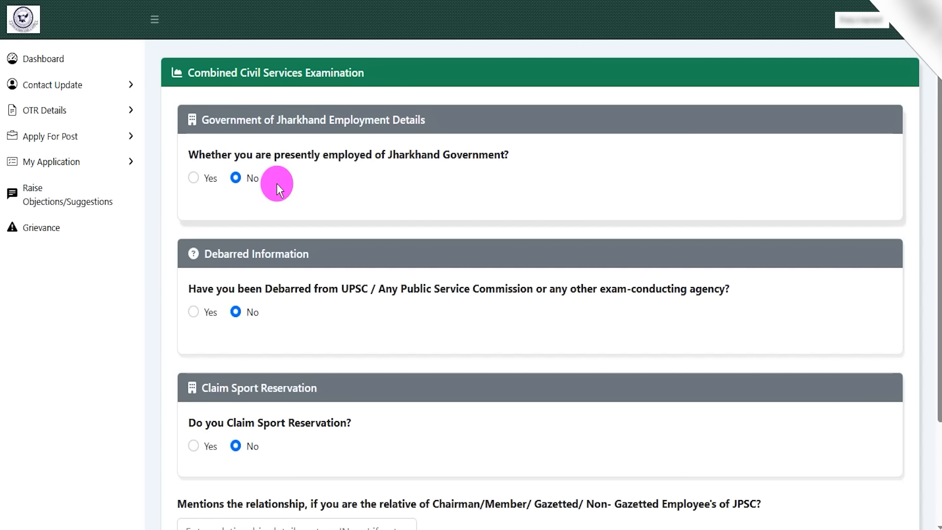
Examine the employer fields required for current Jharkhand Government employees, and set the employment answer back to No.
left_click_drag(399, 155, 448, 155)
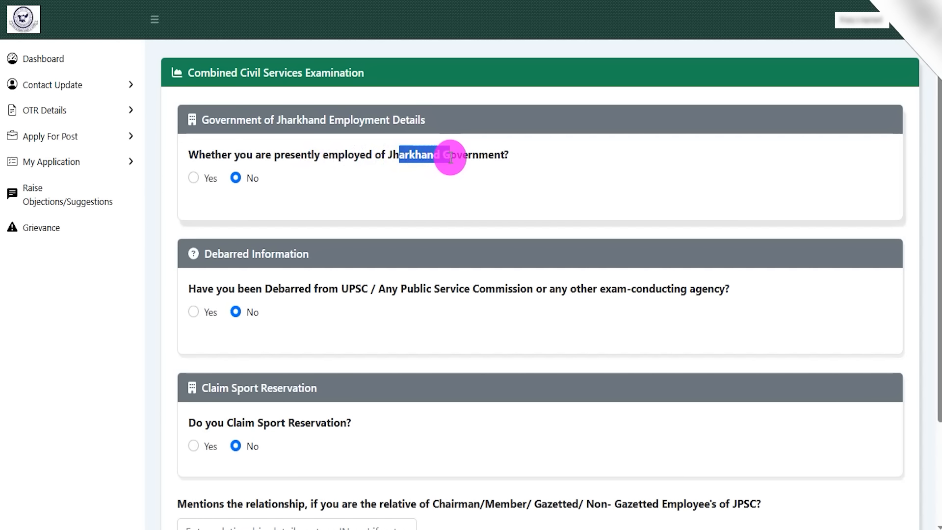
left_click(192, 177)
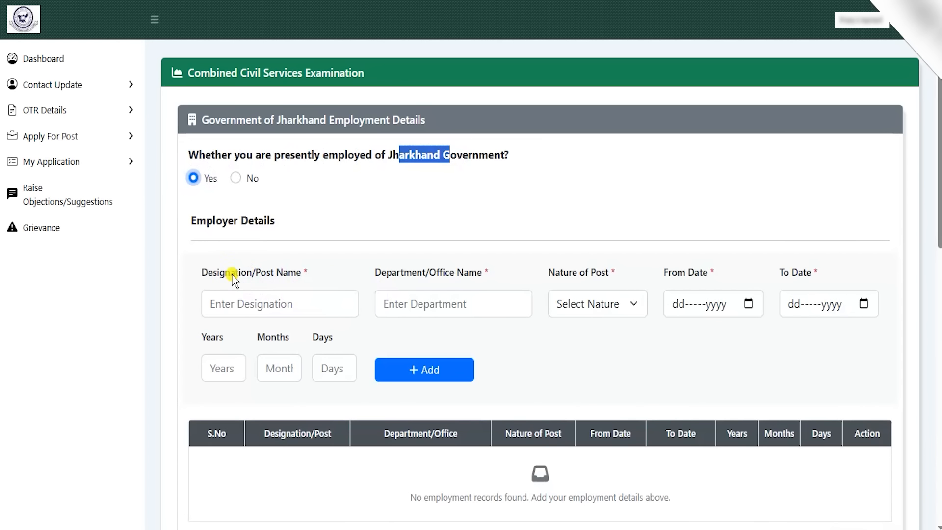
left_click_drag(230, 273, 272, 291)
left_click(269, 305)
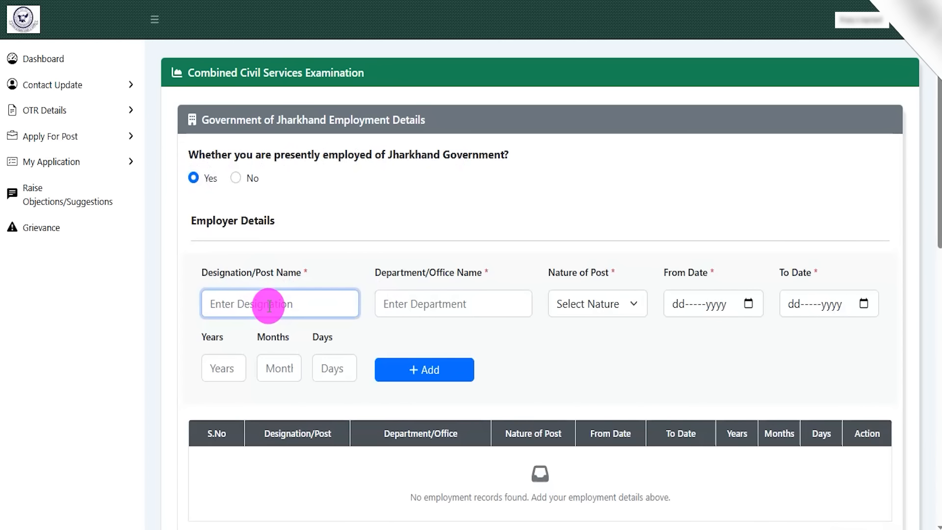
left_click(419, 303)
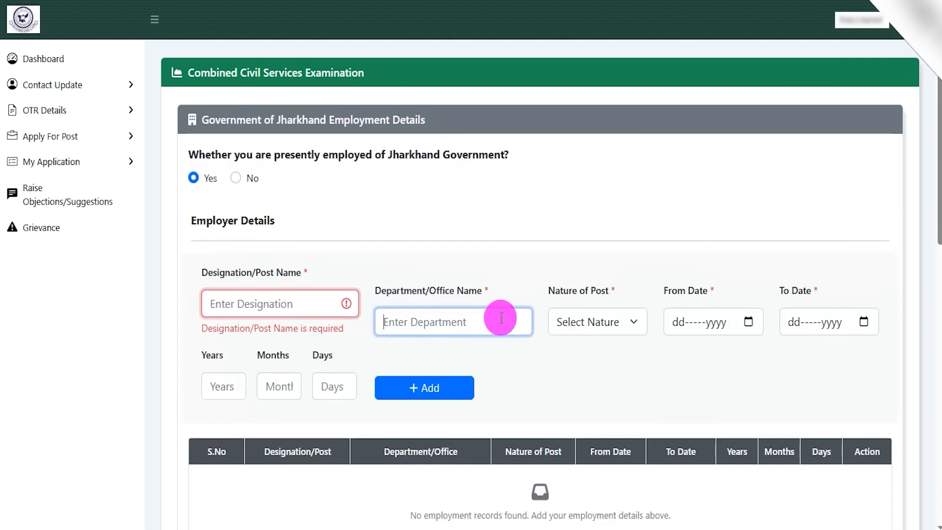
left_click(585, 323)
left_click(749, 322)
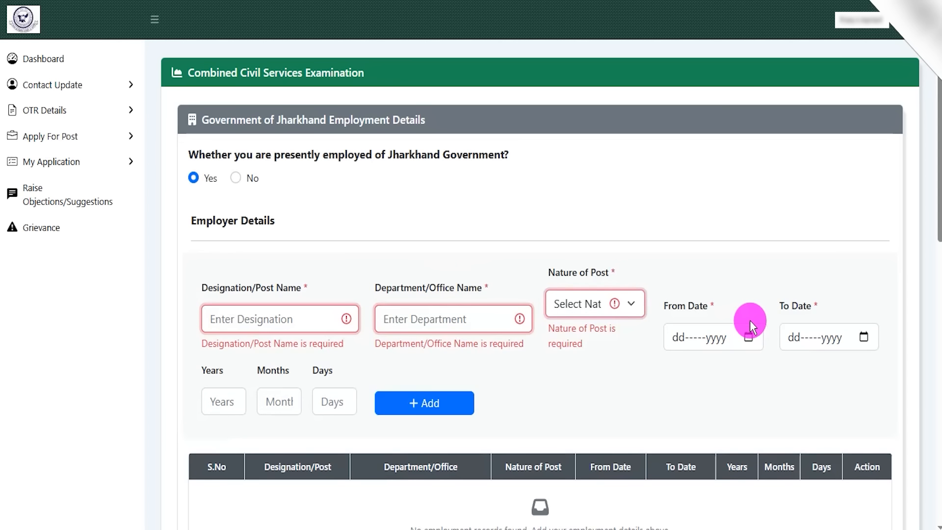
left_click(747, 337)
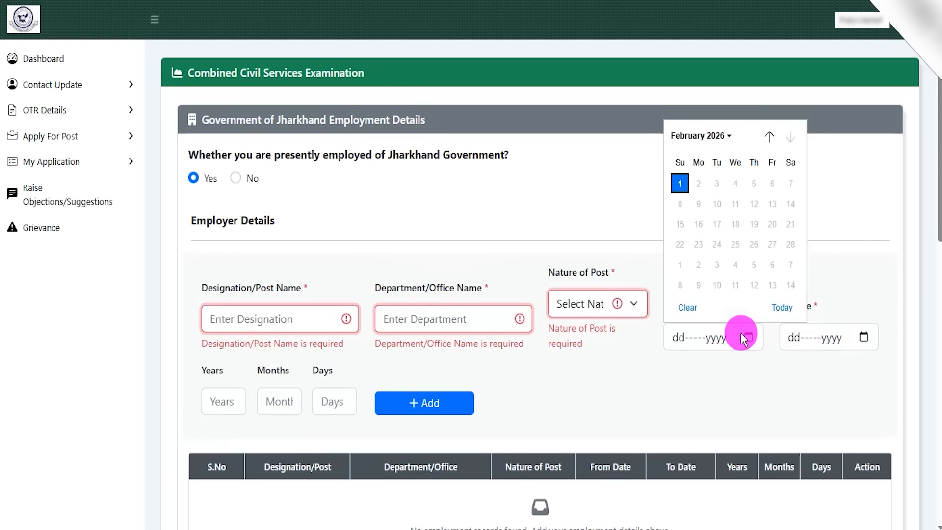
left_click(807, 343)
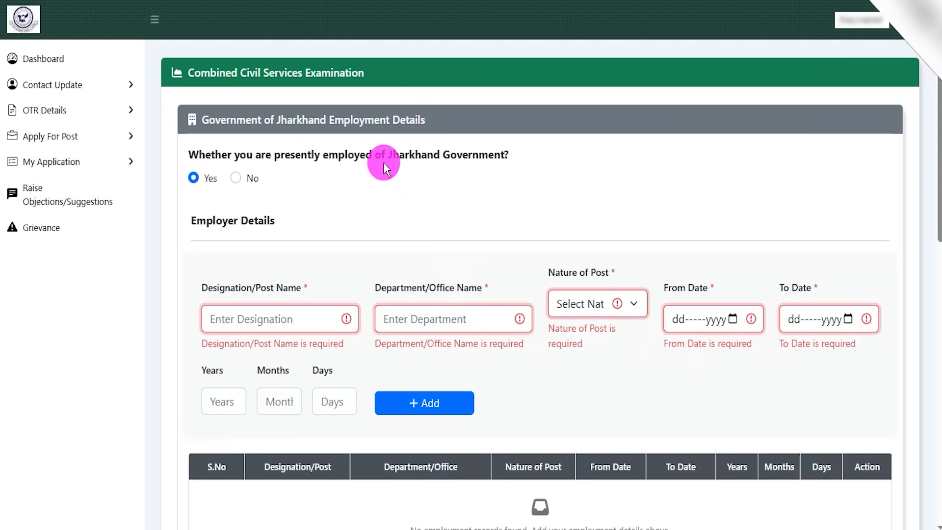
left_click_drag(388, 155, 441, 155)
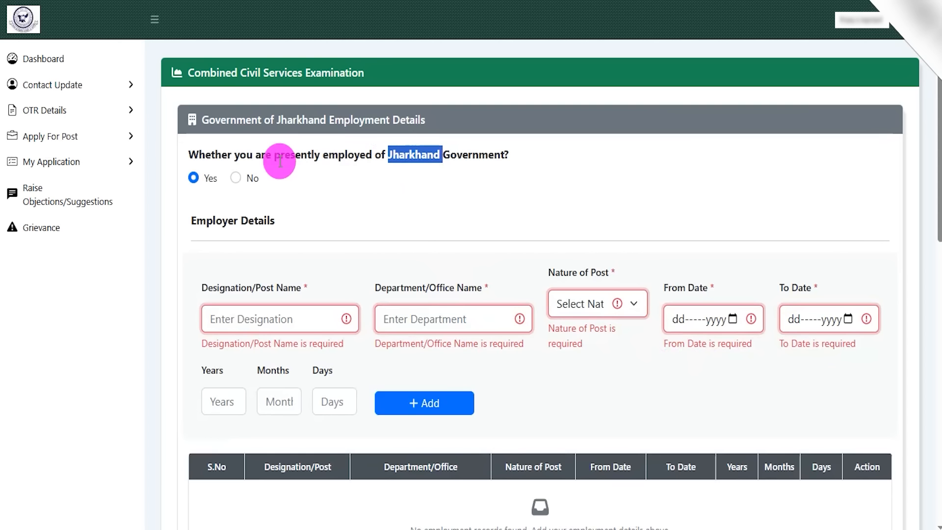
left_click(236, 178)
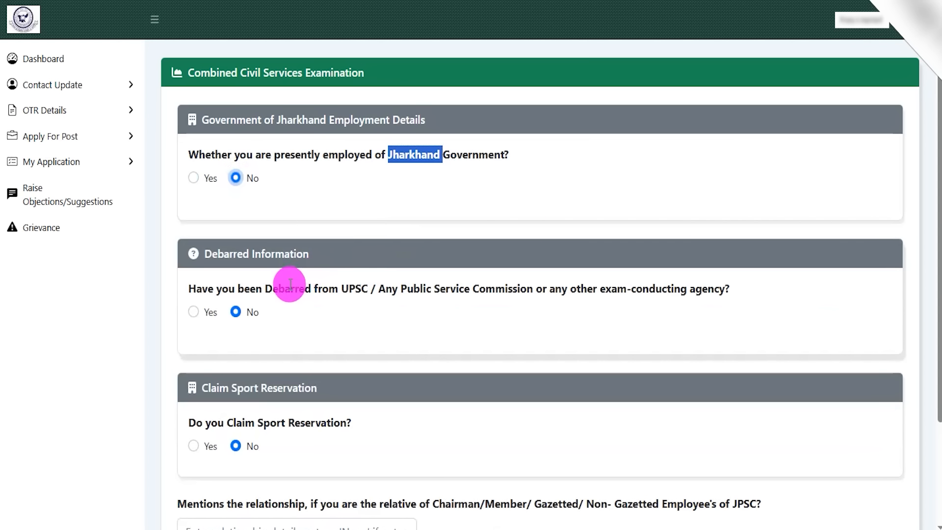
Check which debarment details a Yes answer requires, and set the debarred question back to No.
left_click_drag(342, 289, 562, 289)
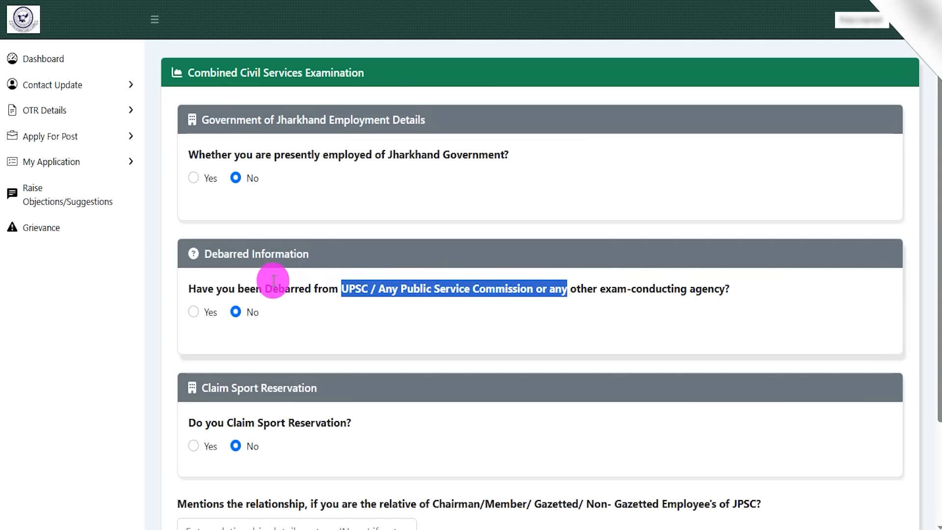
left_click(194, 312)
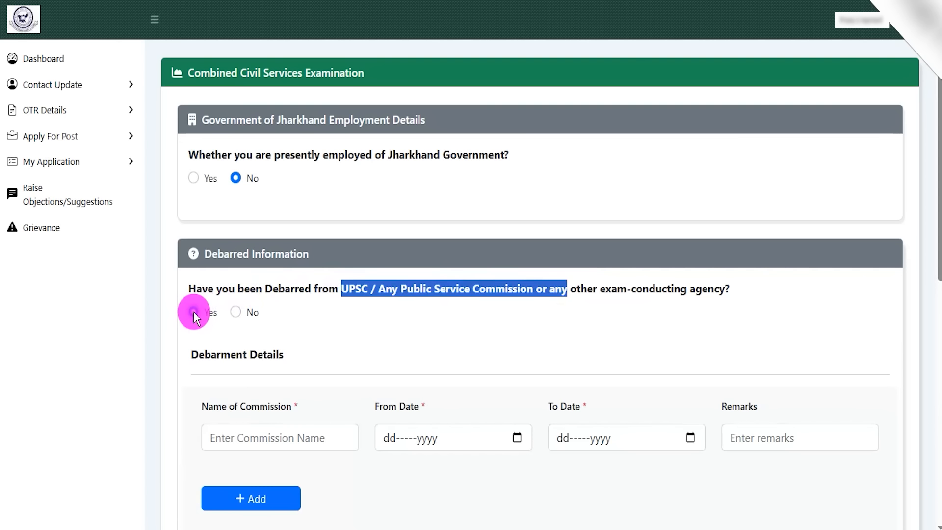
left_click(237, 311)
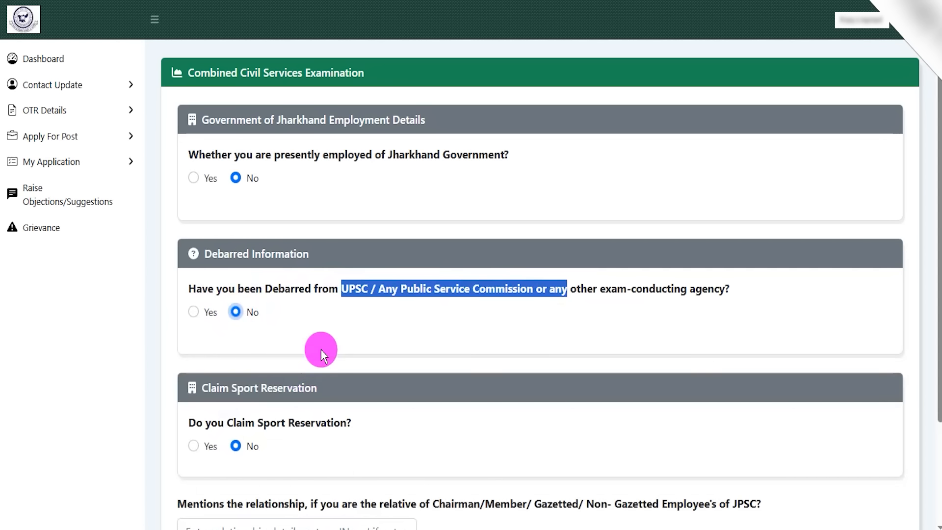
Check the medal, championship and world record questions under a sport reservation claim, and set the claim back to No.
scroll(321, 294, "down", 3)
scroll(294, 291, "up", 3)
scroll(285, 293, "down", 3)
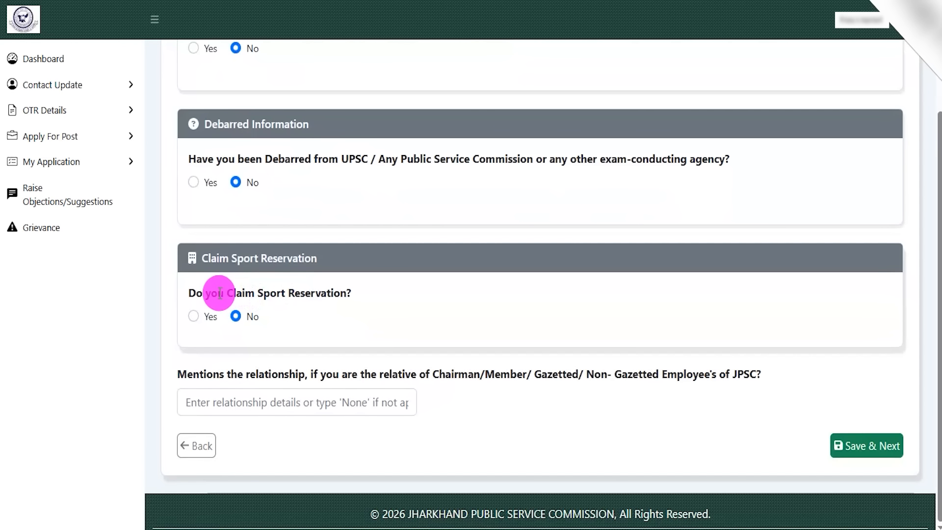
left_click_drag(205, 294, 320, 294)
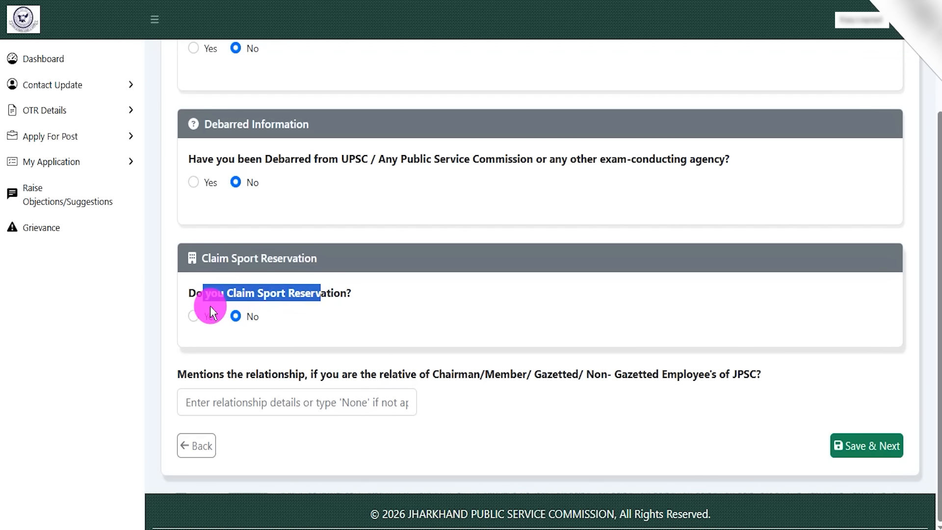
left_click(194, 316)
scroll(271, 404, "down", 2)
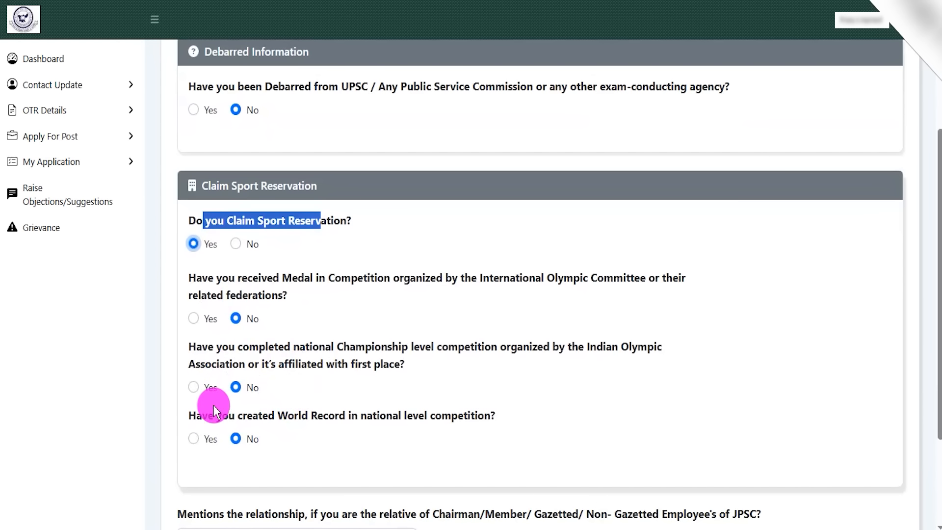
left_click(236, 245)
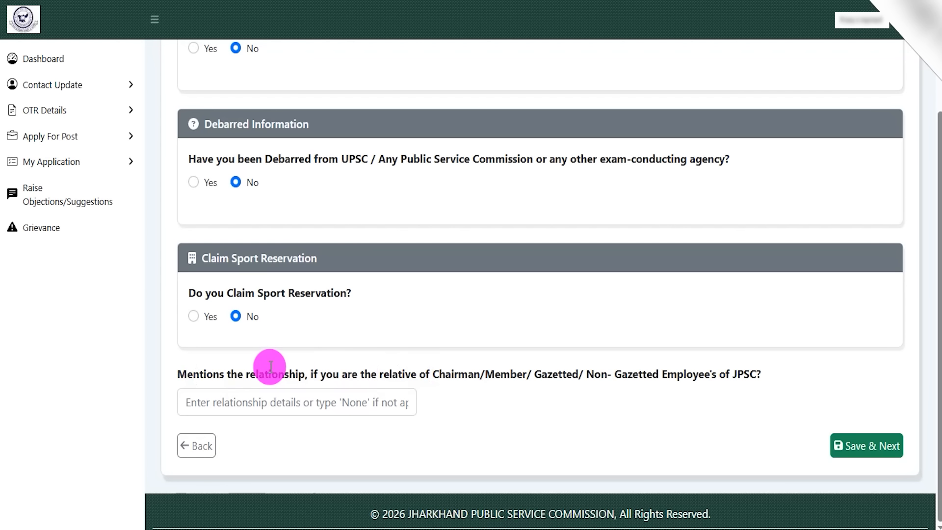
Read the question about relatives among JPSC members and employees, and save the details page to continue to payment.
left_click_drag(194, 374, 765, 373)
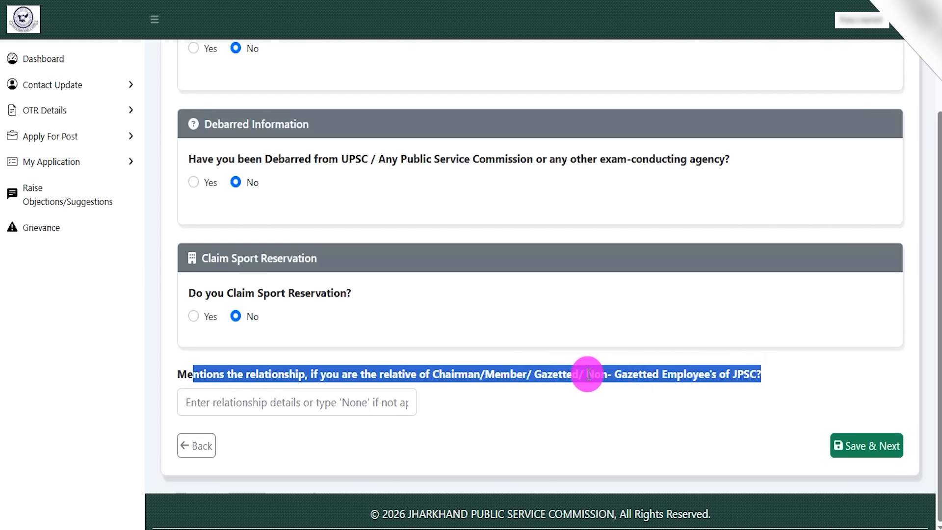
left_click(259, 402)
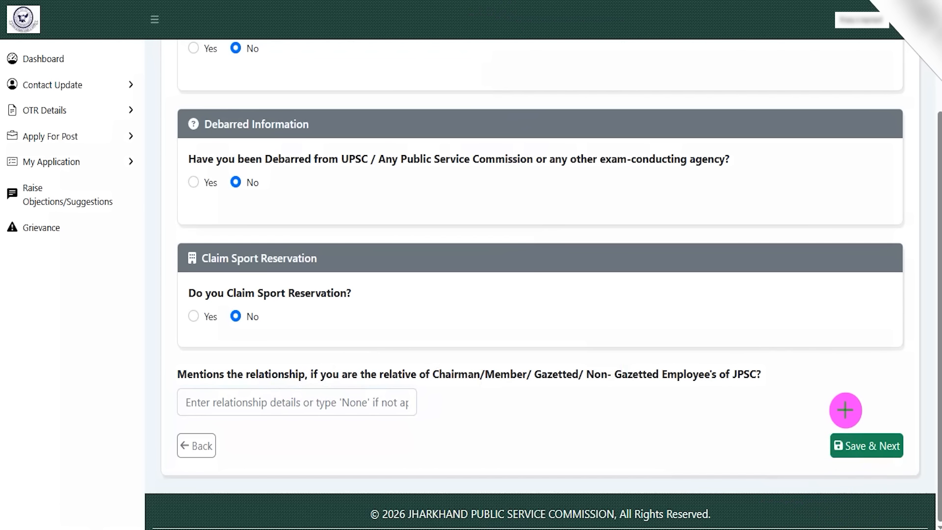
left_click_drag(843, 305, 852, 425)
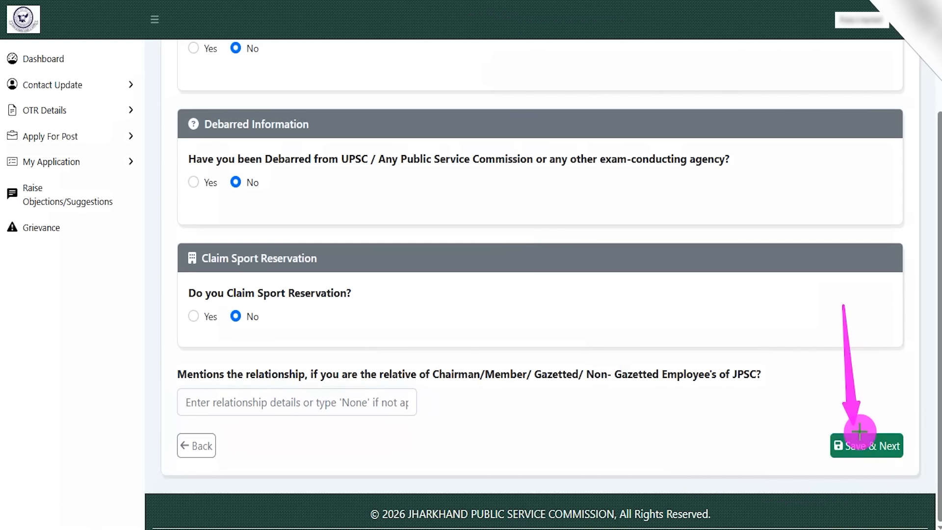
left_click(859, 434)
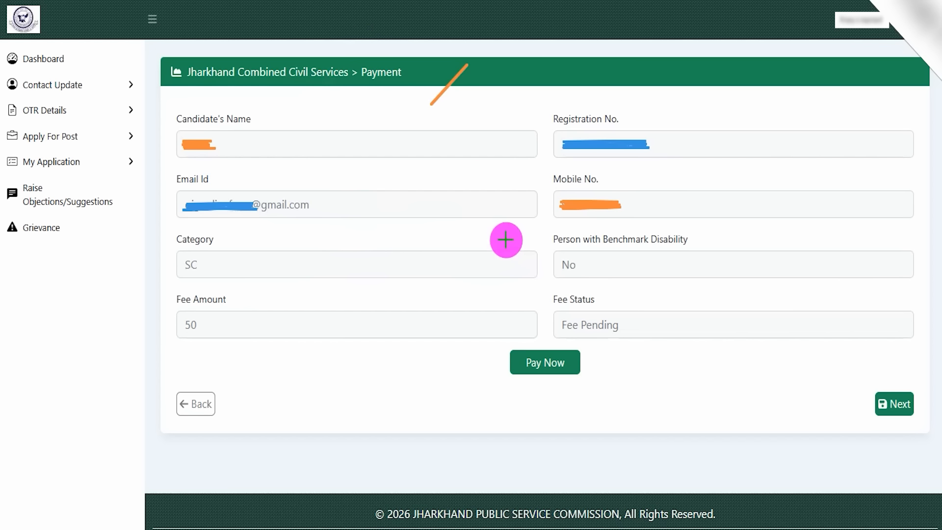
Check the category and fee amount on the payment page, and proceed to the online fee payment.
left_click_drag(278, 264, 321, 229)
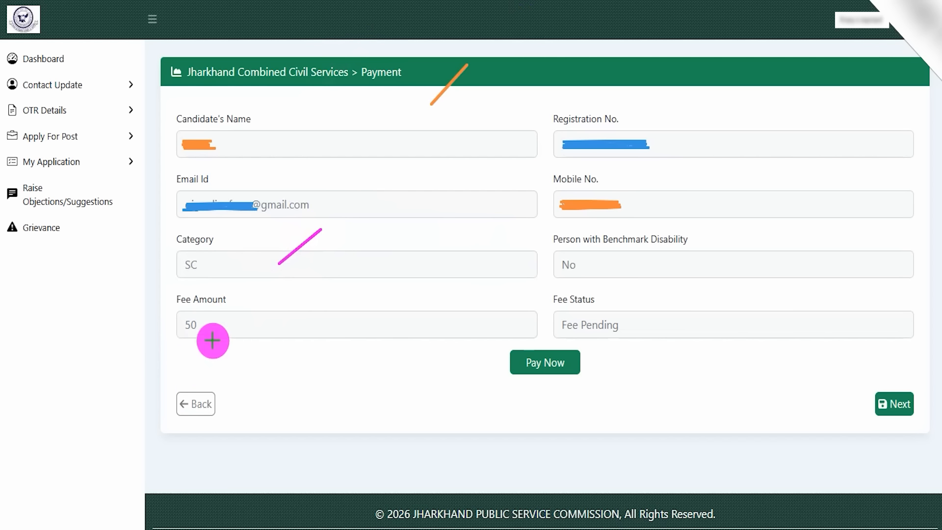
mouse_move(212, 324)
left_mouse_down()
mouse_move(185, 309)
mouse_move(178, 333)
mouse_move(218, 351)
mouse_move(214, 323)
left_mouse_up()
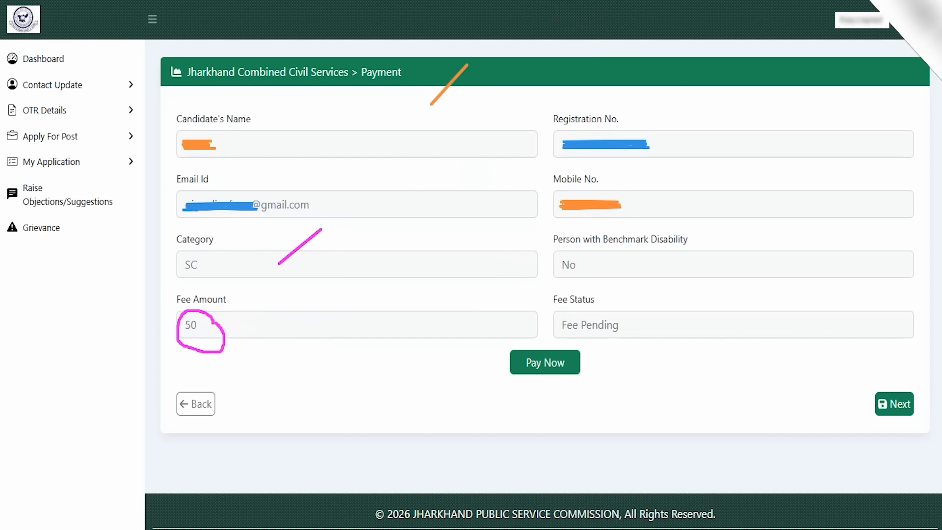
left_click_drag(374, 412, 502, 373)
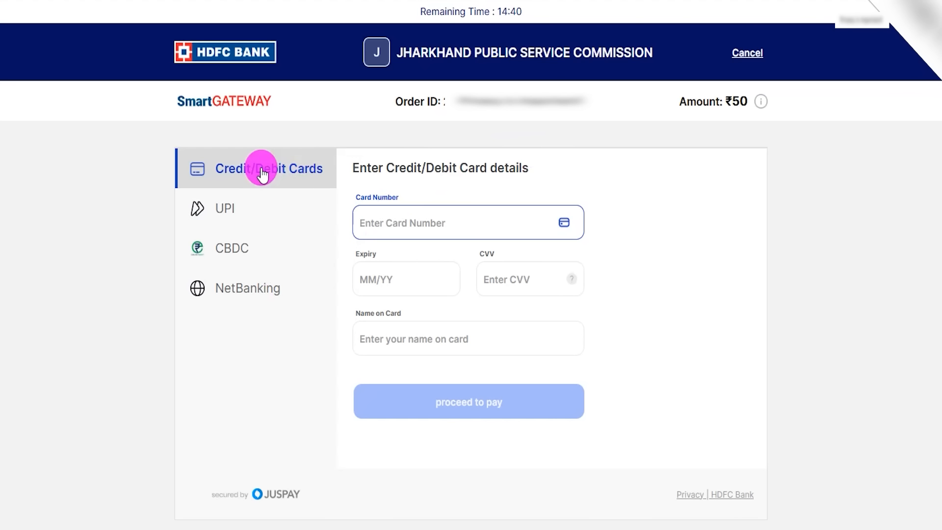
Look over the UPI, CBDC and NetBanking payment methods, and choose UPI for the application fee.
left_click(228, 204)
left_click(231, 260)
left_click(243, 291)
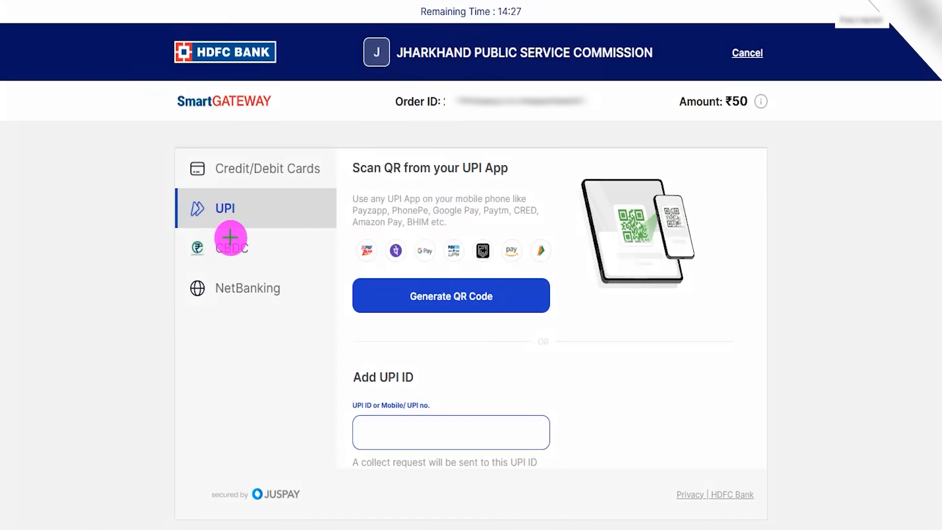
left_click(230, 188)
mouse_move(230, 188)
left_mouse_down()
mouse_move(177, 225)
mouse_move(263, 204)
mouse_move(235, 191)
left_mouse_up()
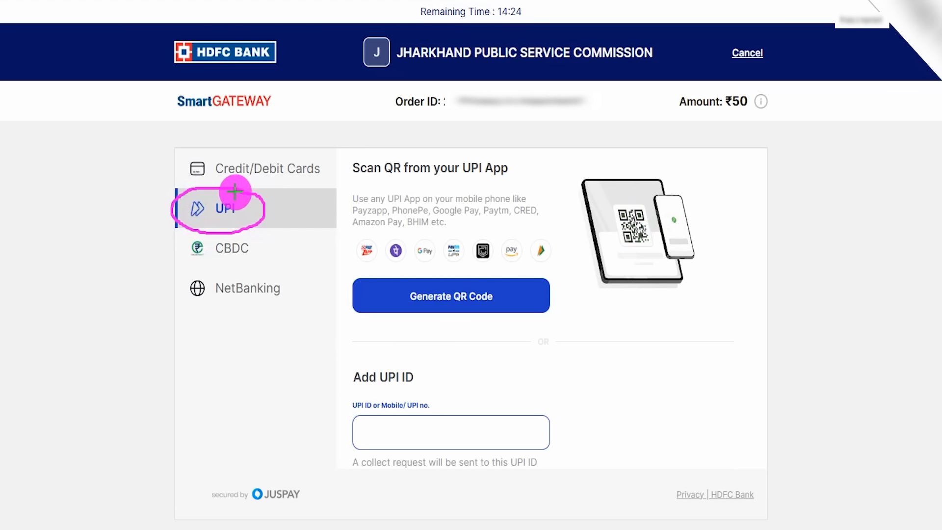
Generate the UPI QR code and complete the application fee payment with it.
left_click_drag(452, 429, 478, 385)
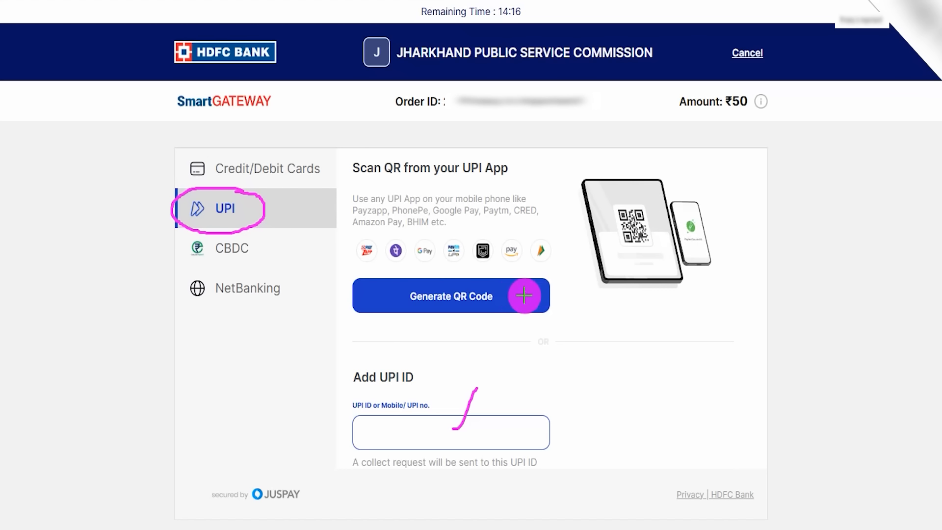
left_click_drag(547, 301, 573, 261)
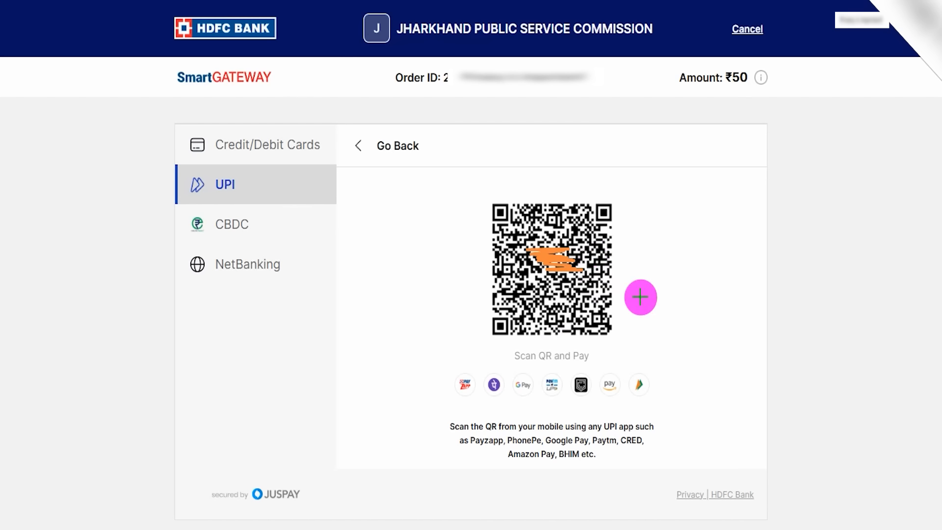
left_click_drag(627, 261, 660, 206)
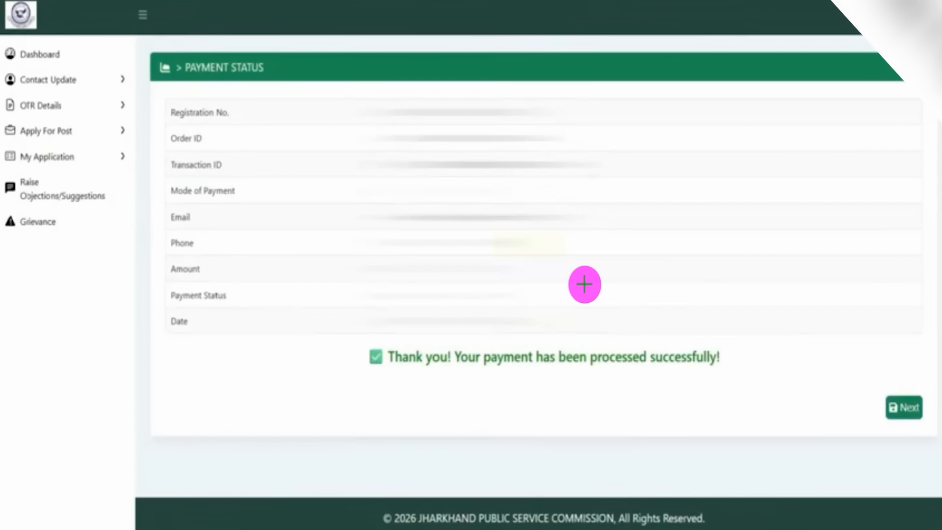
Continue from the payment status page to the application preview, and check its payment details above the declaration.
left_click_drag(596, 249, 654, 169)
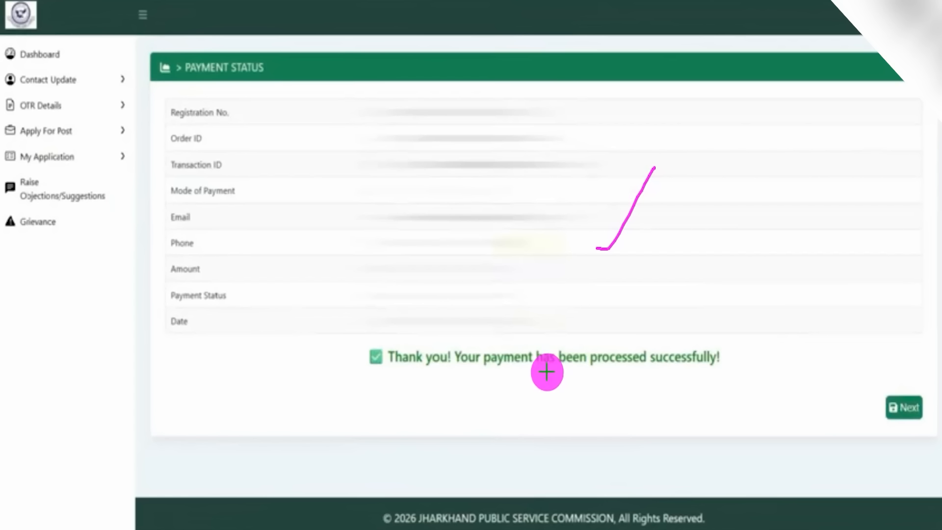
left_click_drag(510, 374, 593, 374)
mouse_move(833, 373)
left_mouse_down()
mouse_move(904, 390)
mouse_move(930, 431)
left_mouse_up()
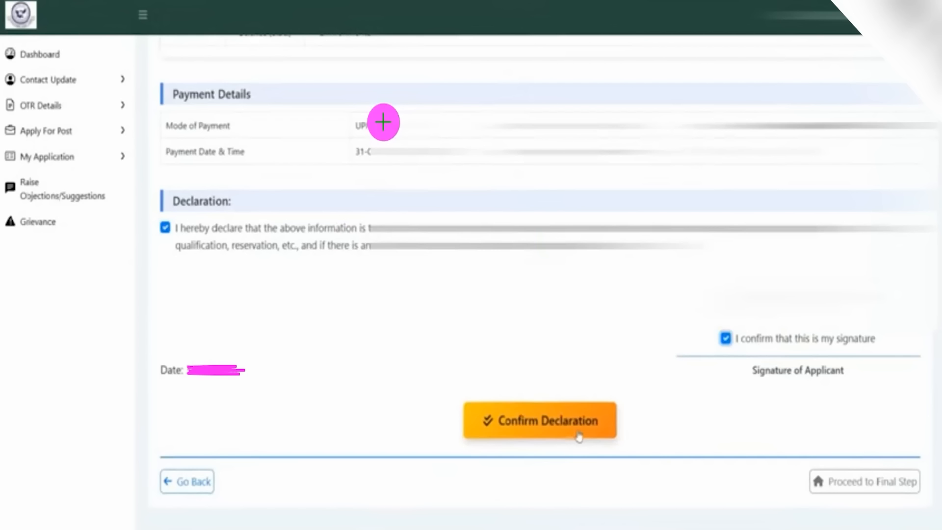
left_click_drag(320, 91, 358, 49)
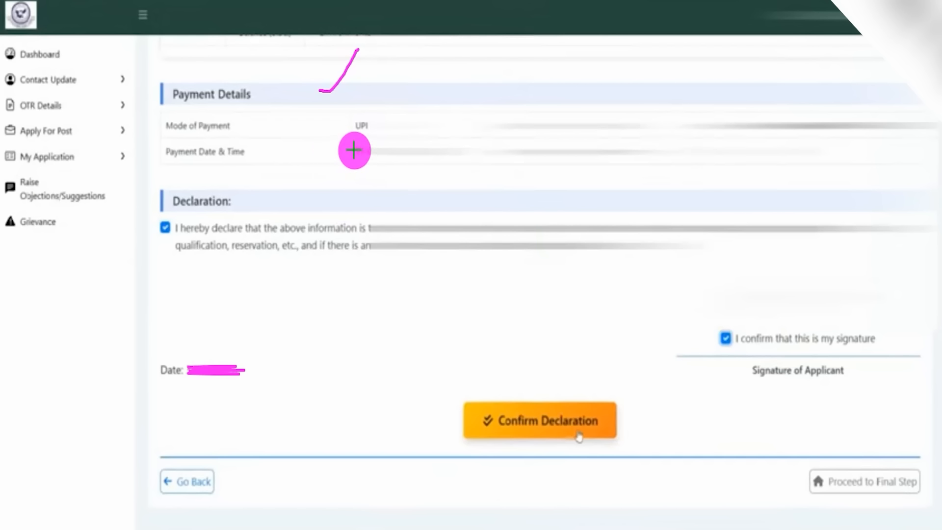
mouse_move(349, 151)
left_mouse_down()
mouse_move(380, 151)
mouse_move(397, 78)
left_mouse_up()
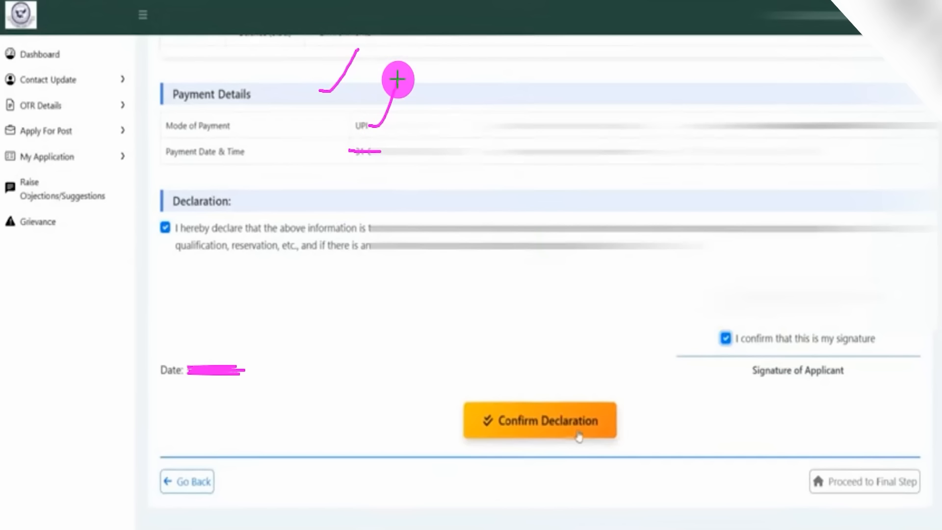